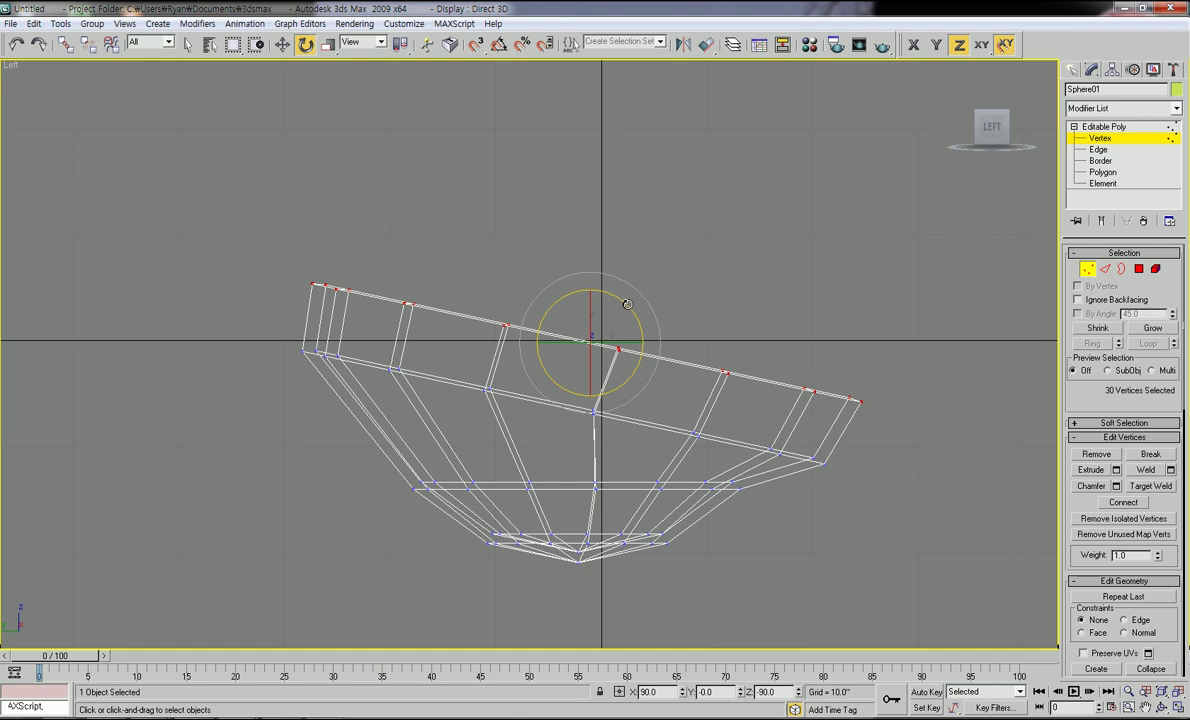
Rotate the selected rim vertices by about -4.23 and -4.03 degrees in the left view, enlarging them uniformly to about 126% in between
drag(627, 303, 628, 314)
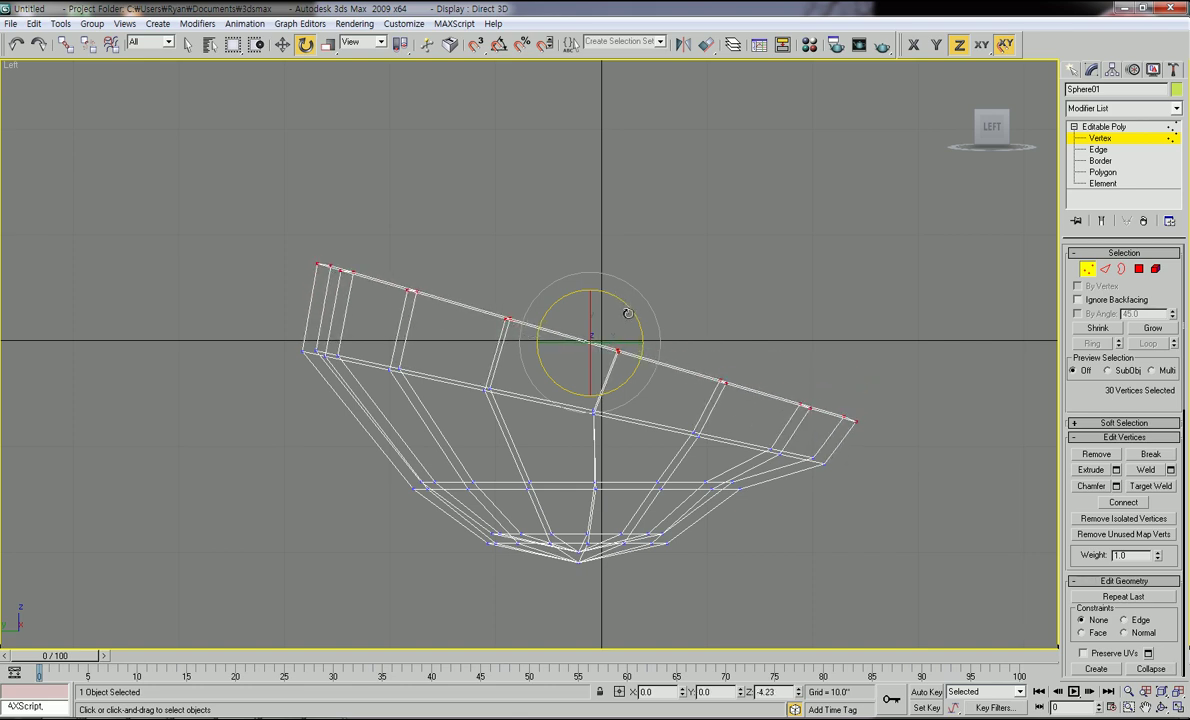
click(328, 44)
drag(640, 341, 671, 346)
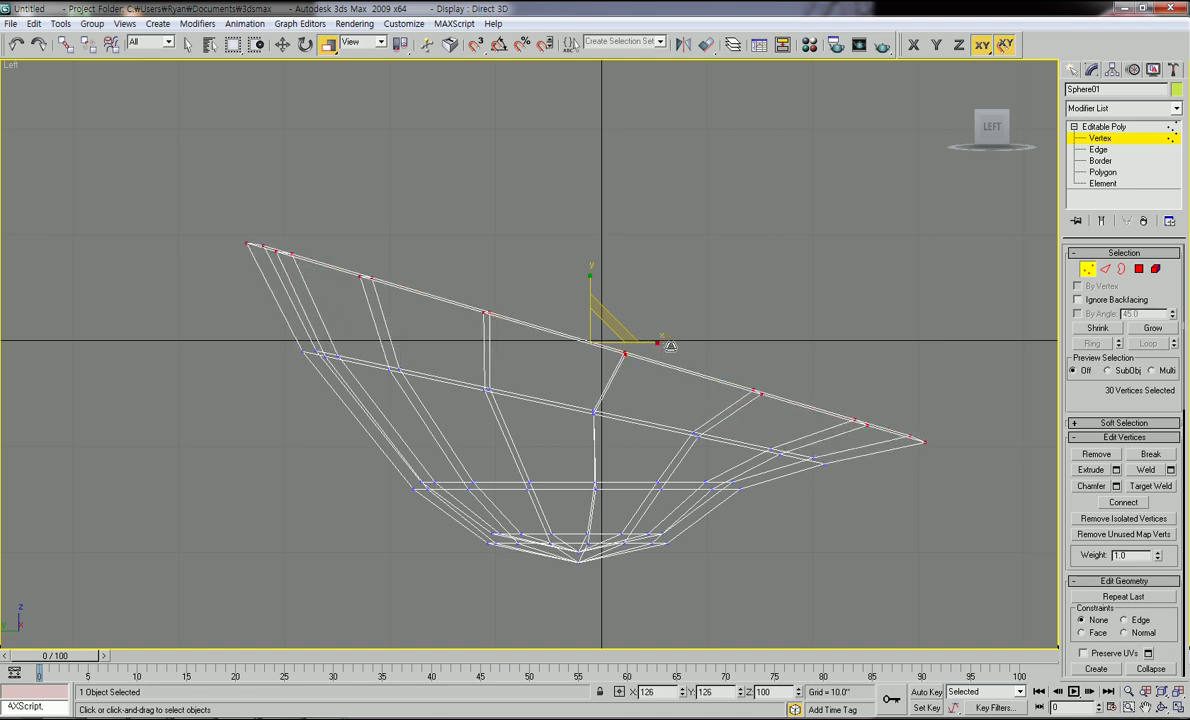
click(305, 44)
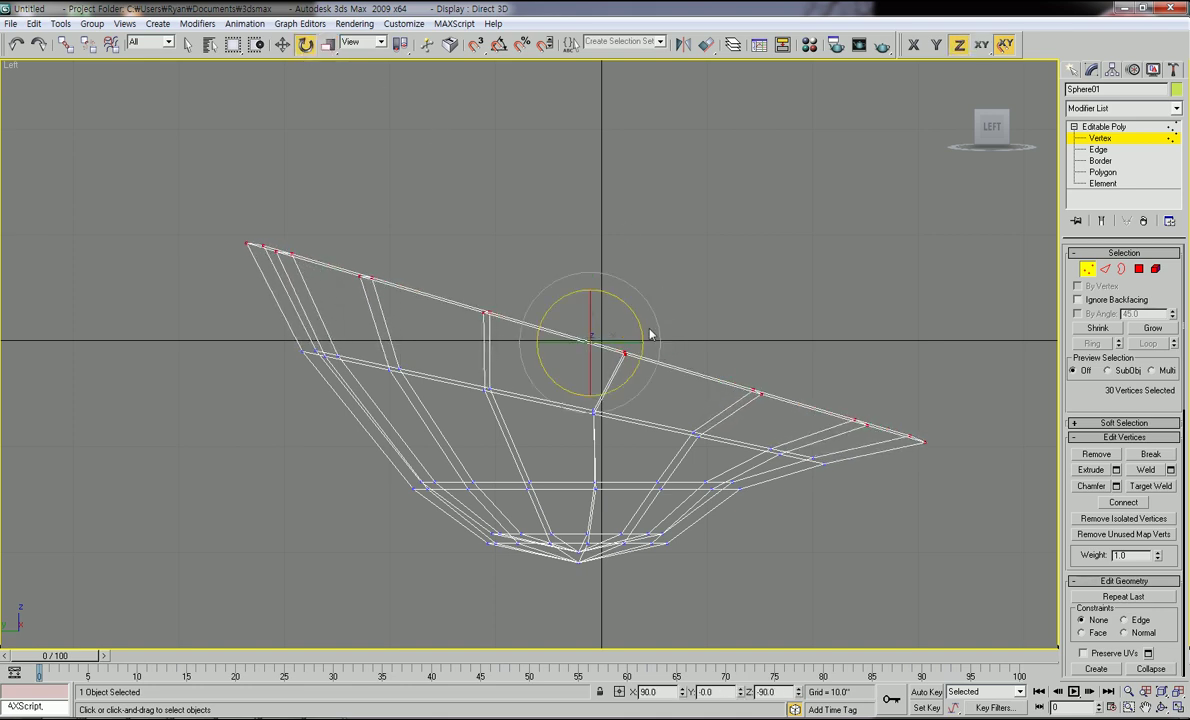
drag(639, 326, 642, 331)
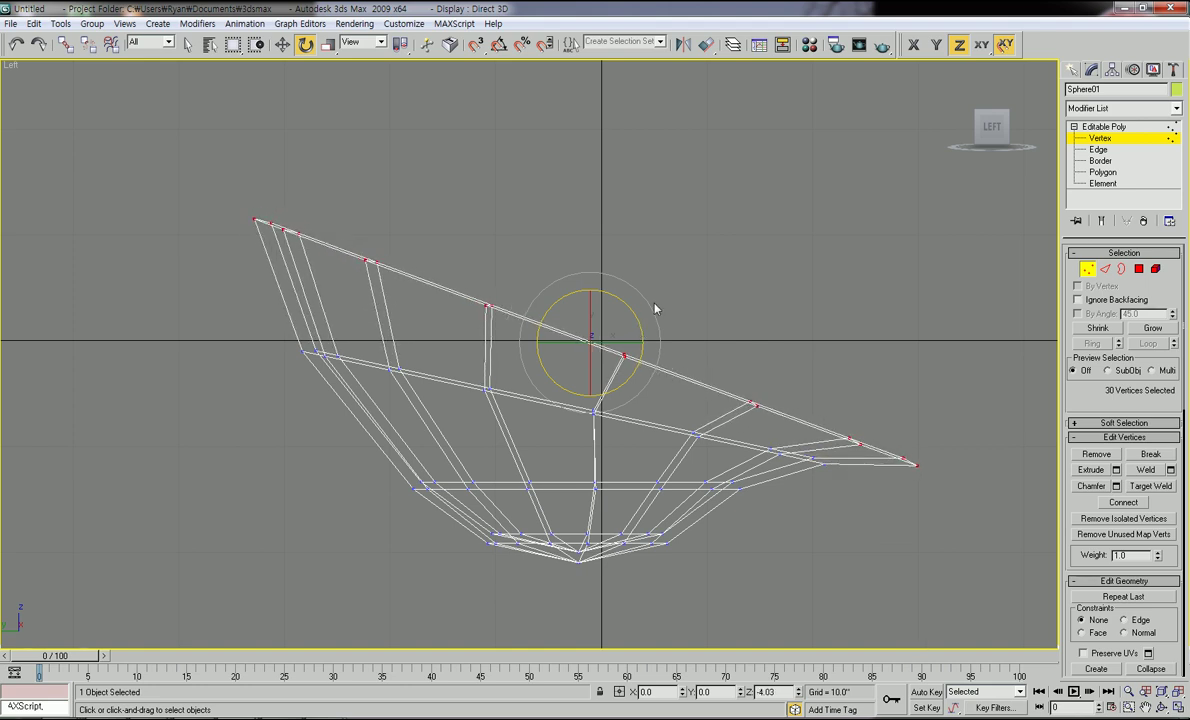
Scale the selected rim vertices uniformly to about 114% in the top view
alt+middle_drag(733, 274, 582, 377)
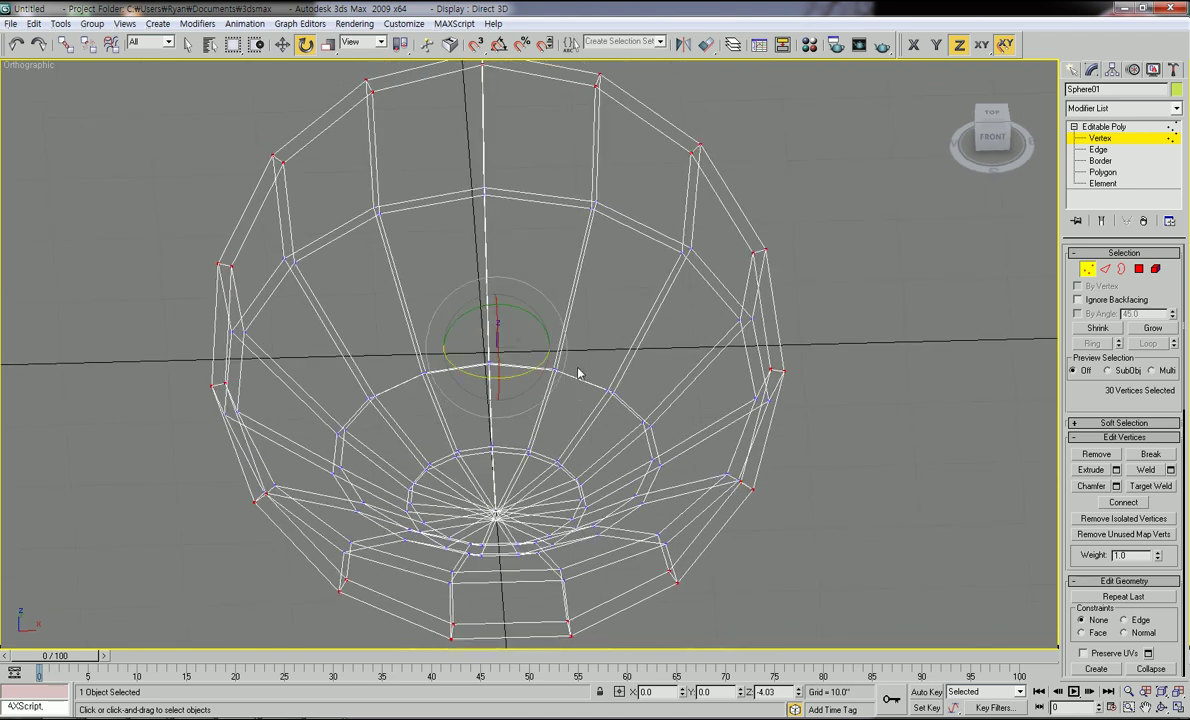
key(t)
scroll(591, 380, down, 3)
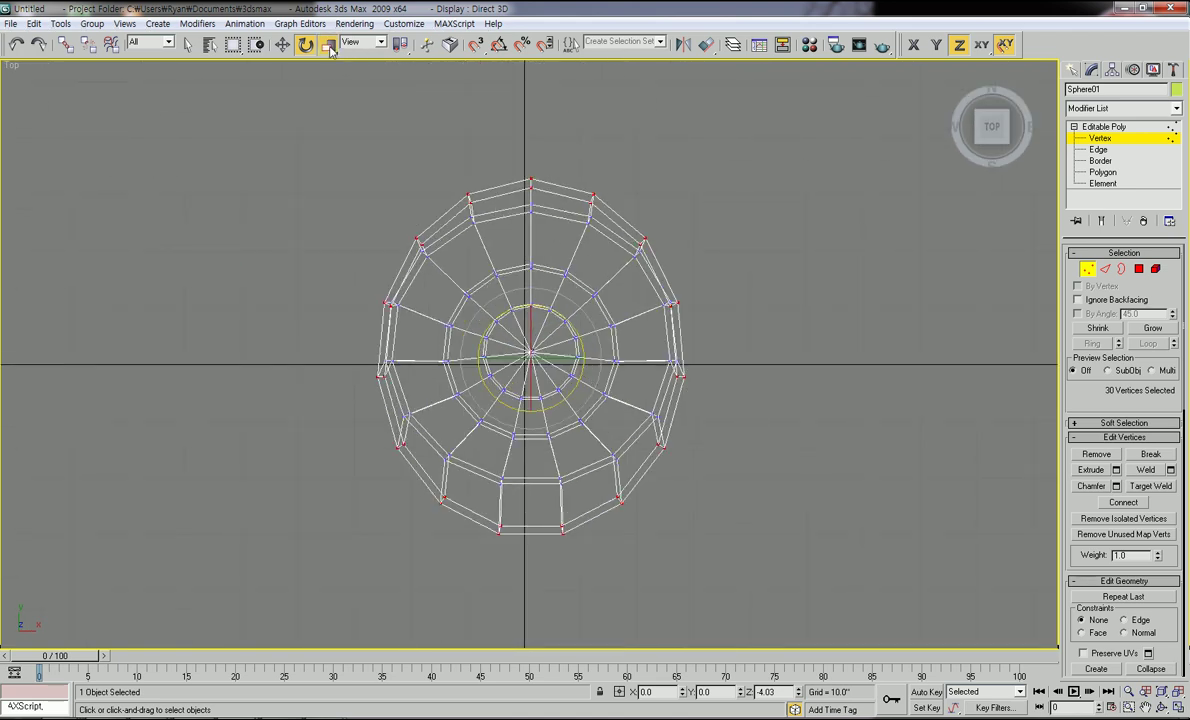
click(330, 46)
drag(518, 322, 566, 340)
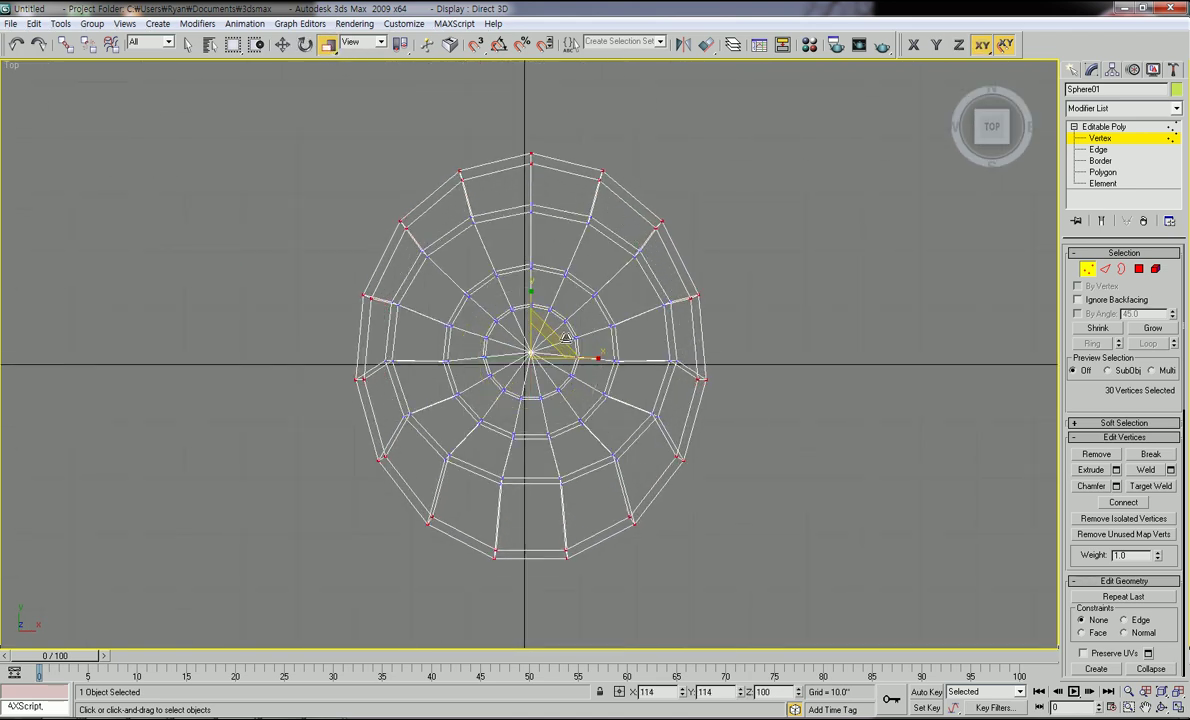
Display the bowl shaded, leave vertex editing and deselect the bowl
alt+middle_drag(566, 340, 621, 343)
scroll(522, 318, down, 2)
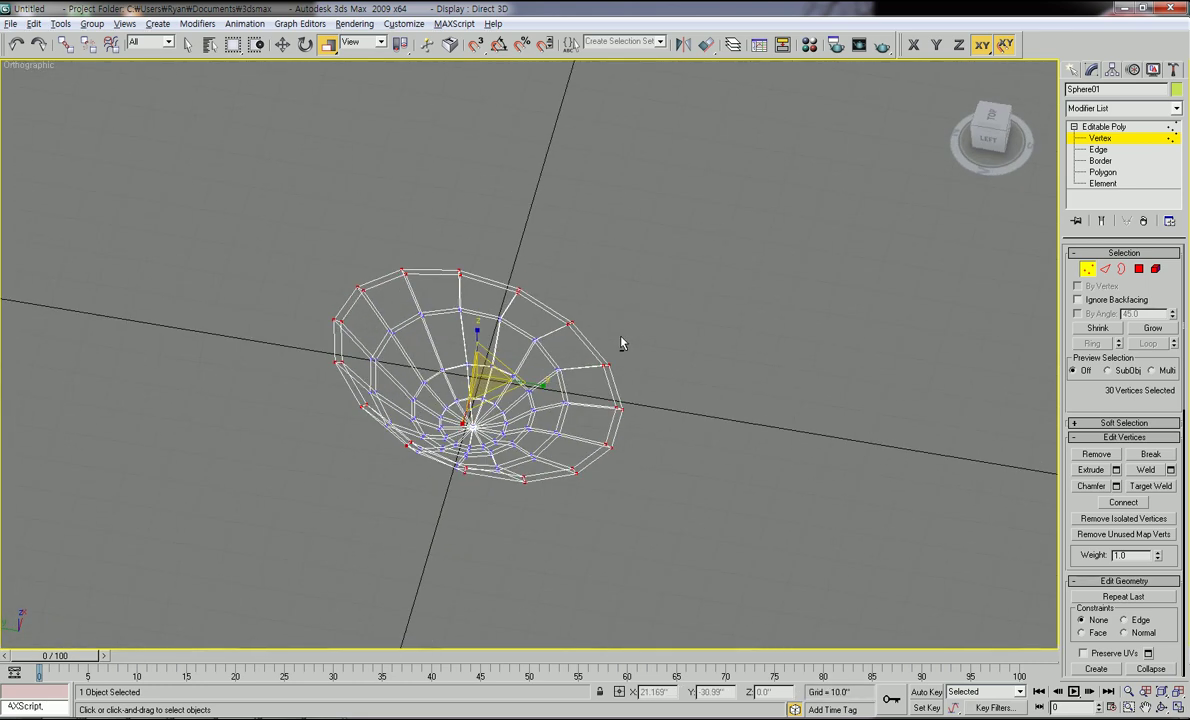
key(F3)
click(1111, 129)
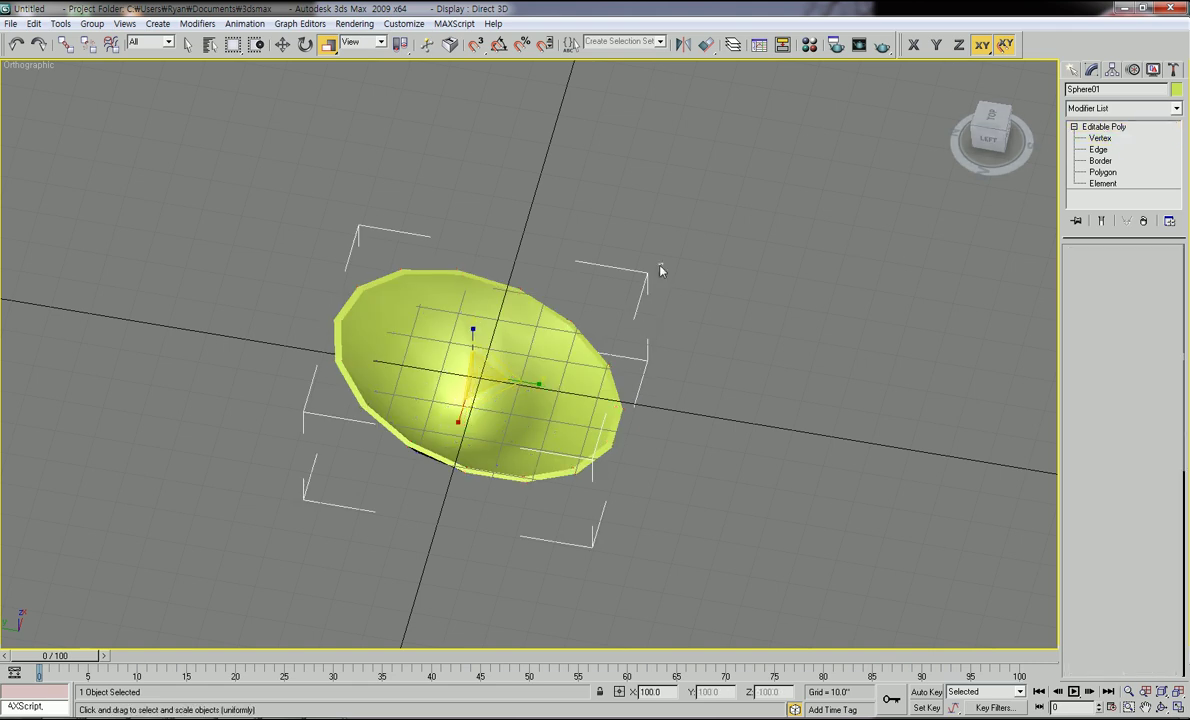
click(661, 271)
Examine the shaded bowl's tilted profile and interior from the left view and from oblique angles
scroll(537, 354, up, 1)
alt+middle_drag(590, 374, 610, 325)
scroll(572, 376, up, 2)
key(l)
key(z)
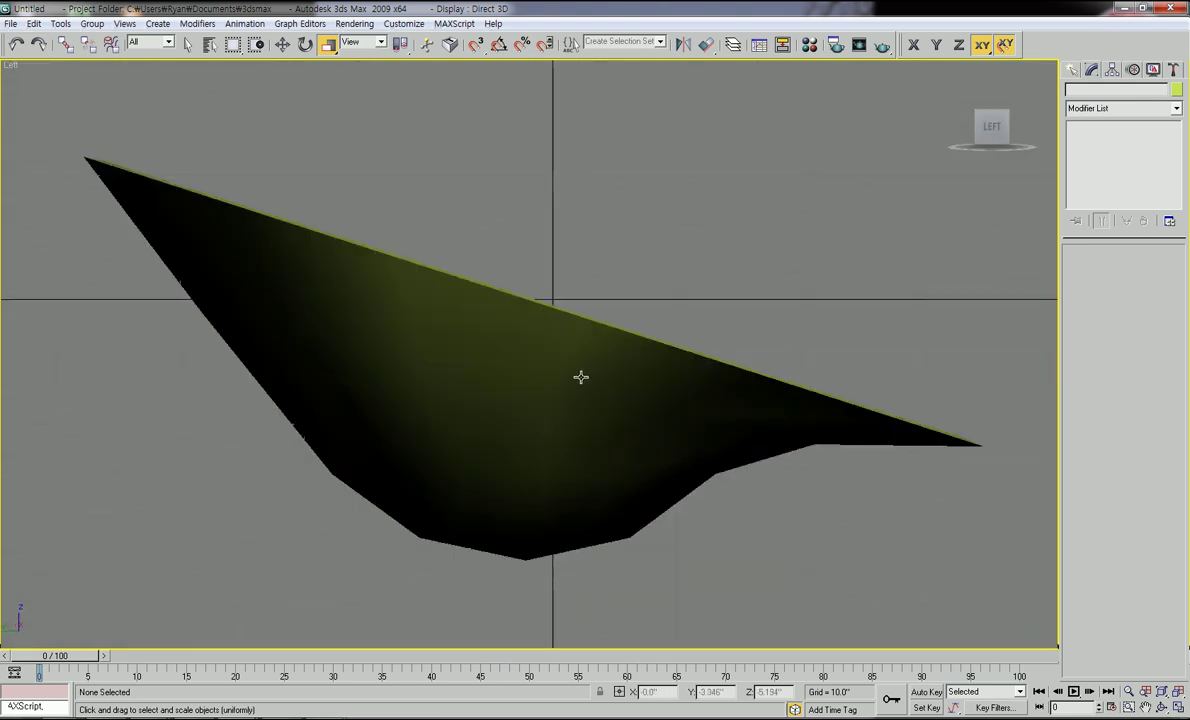
middle_drag(558, 390, 480, 438)
scroll(549, 338, down, 2)
scroll(380, 442, up, 2)
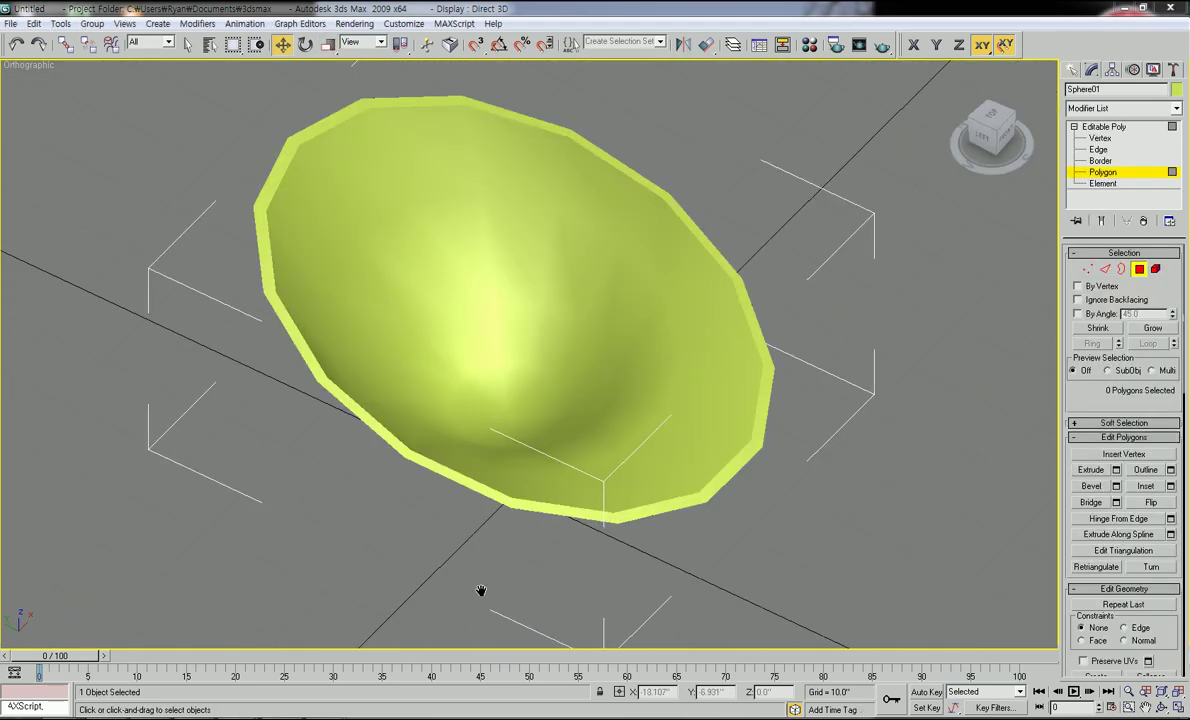
alt+middle_drag(457, 393, 536, 276)
key(l)
key(z)
scroll(493, 370, down, 5)
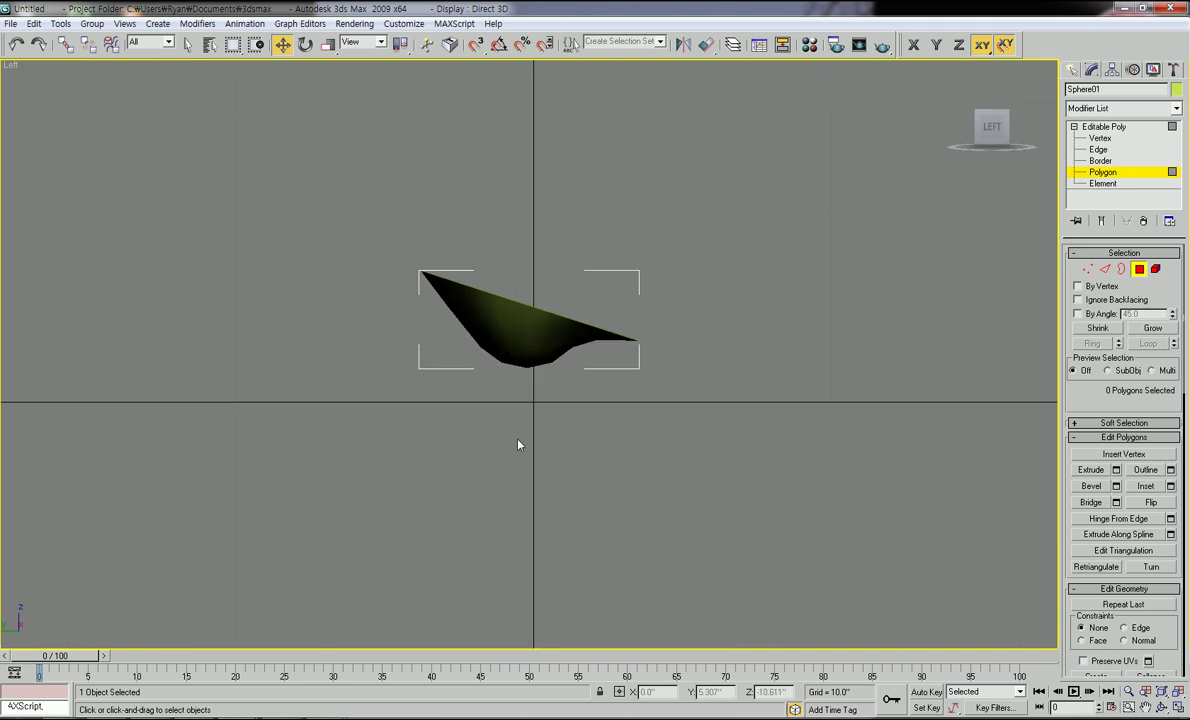
alt+middle_drag(525, 384, 612, 340)
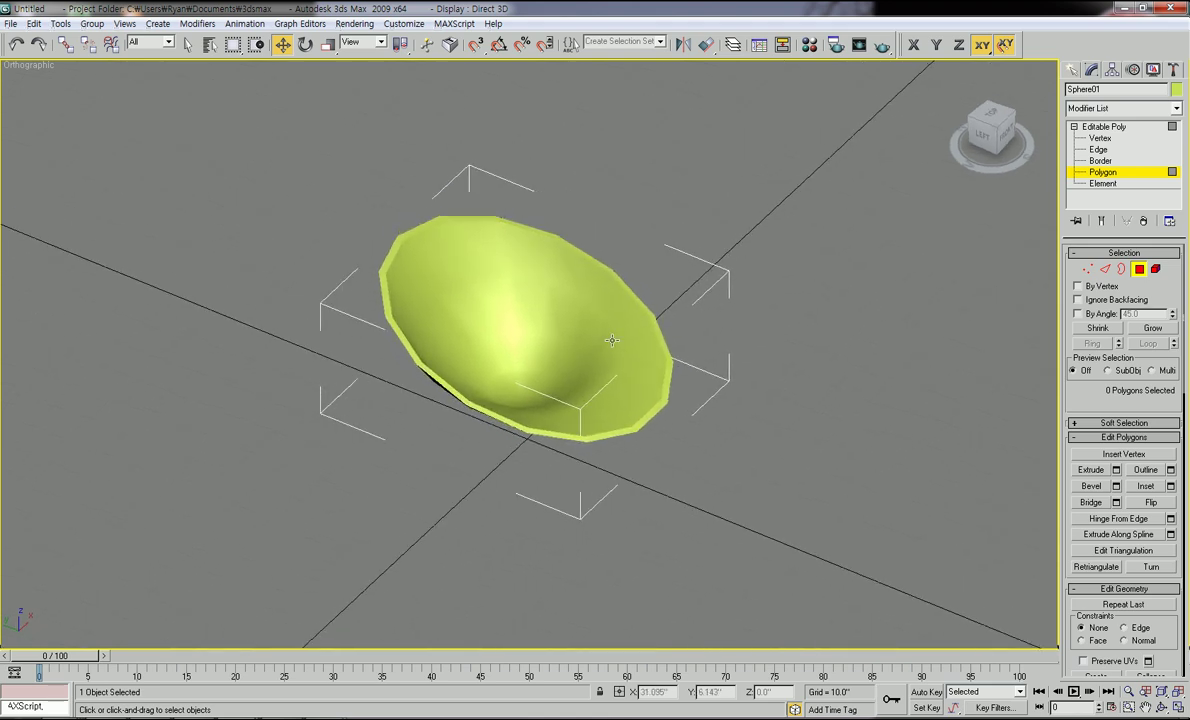
Examine the bowl's wireframe from several angles, including a close view of its base
key(F3)
mouse_move(593, 272)
alt+middle_down()
mouse_move(539, 398)
mouse_move(485, 346)
alt+middle_up()
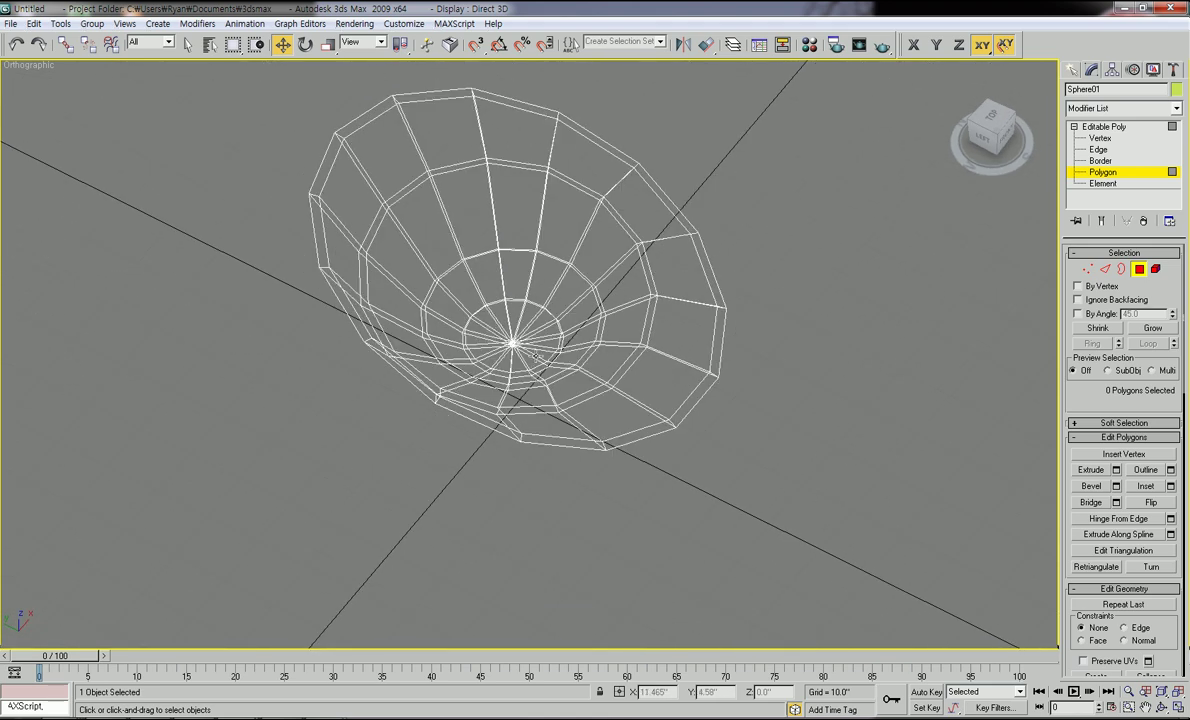
alt+middle_drag(460, 405, 419, 343)
scroll(491, 419, up, 5)
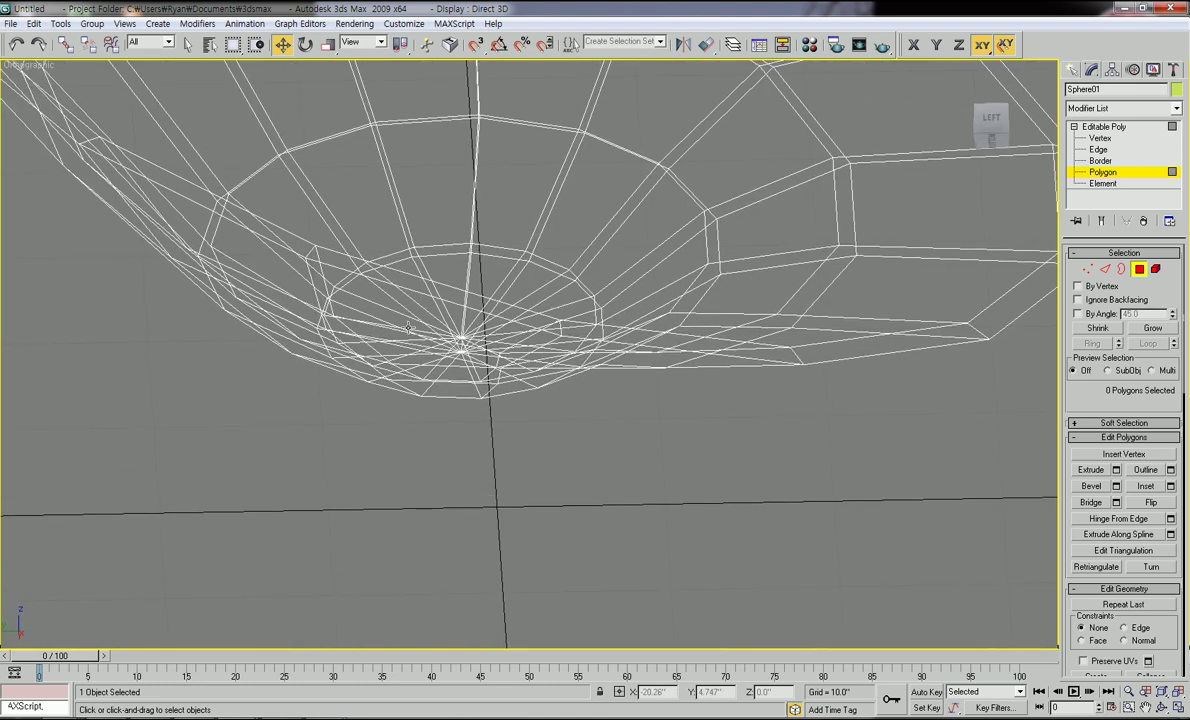
scroll(486, 360, down, 5)
alt+middle_drag(489, 372, 477, 400)
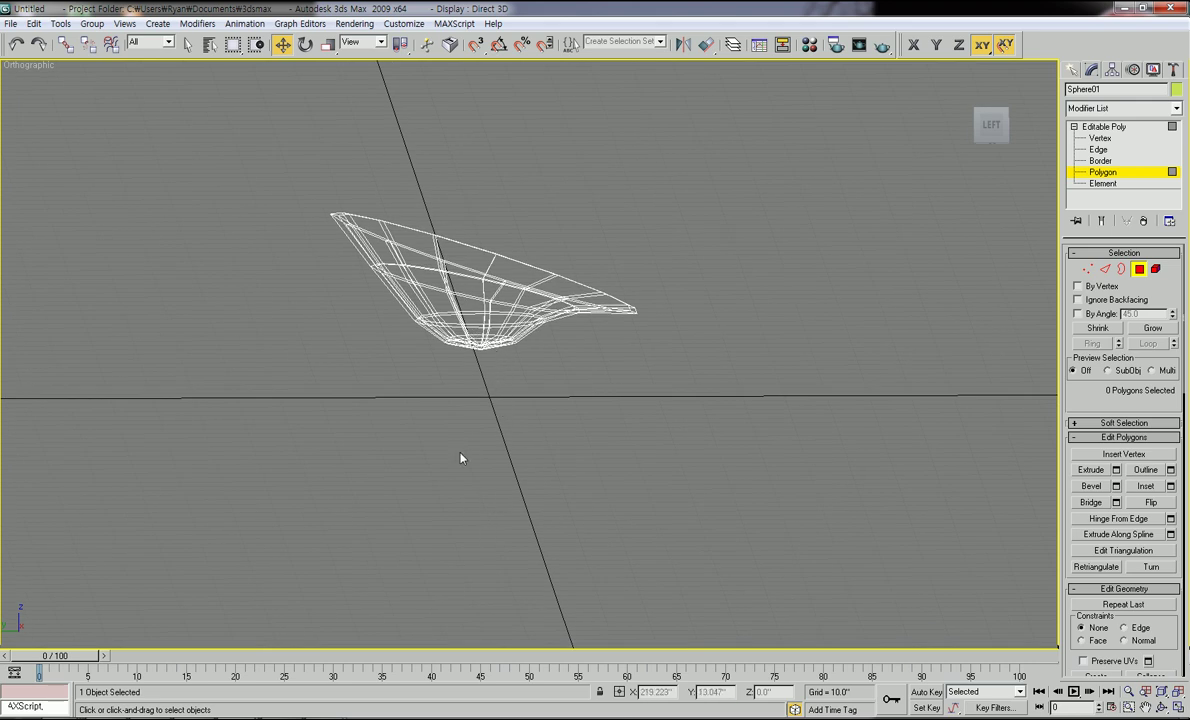
middle_drag(532, 334, 475, 470)
scroll(547, 390, down, 4)
scroll(525, 428, up, 4)
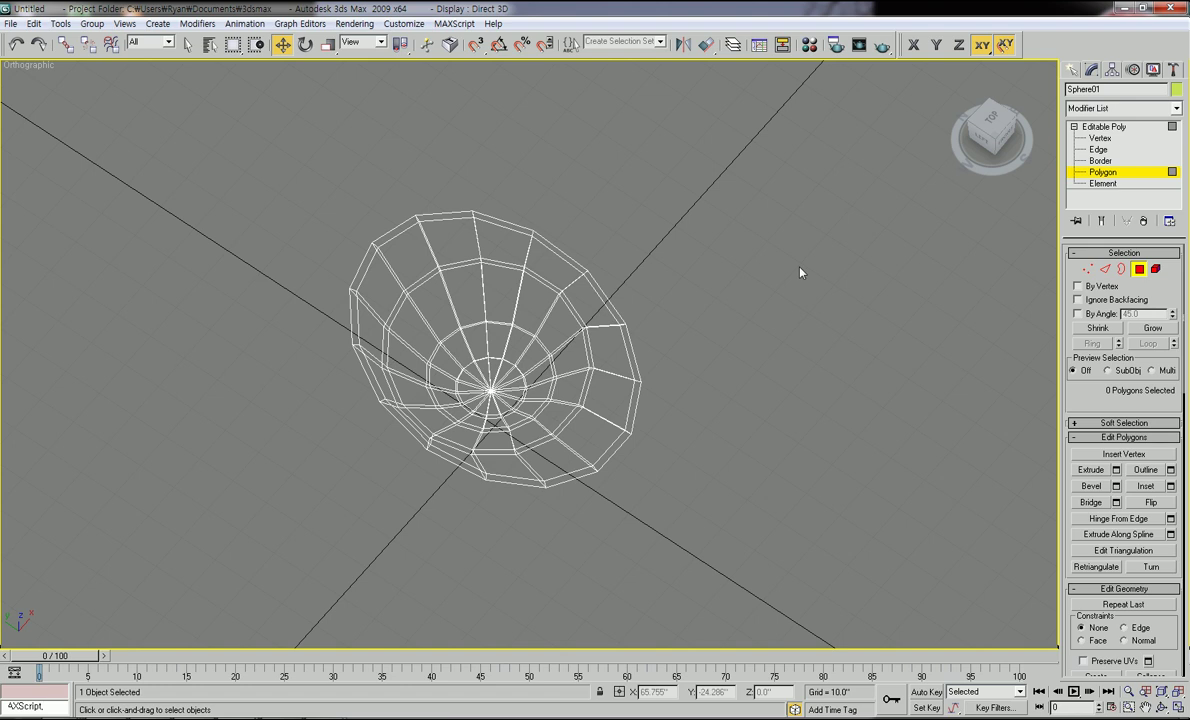
Deselect the bowl, reselect it and reactivate polygon-level editing
click(1105, 127)
click(587, 260)
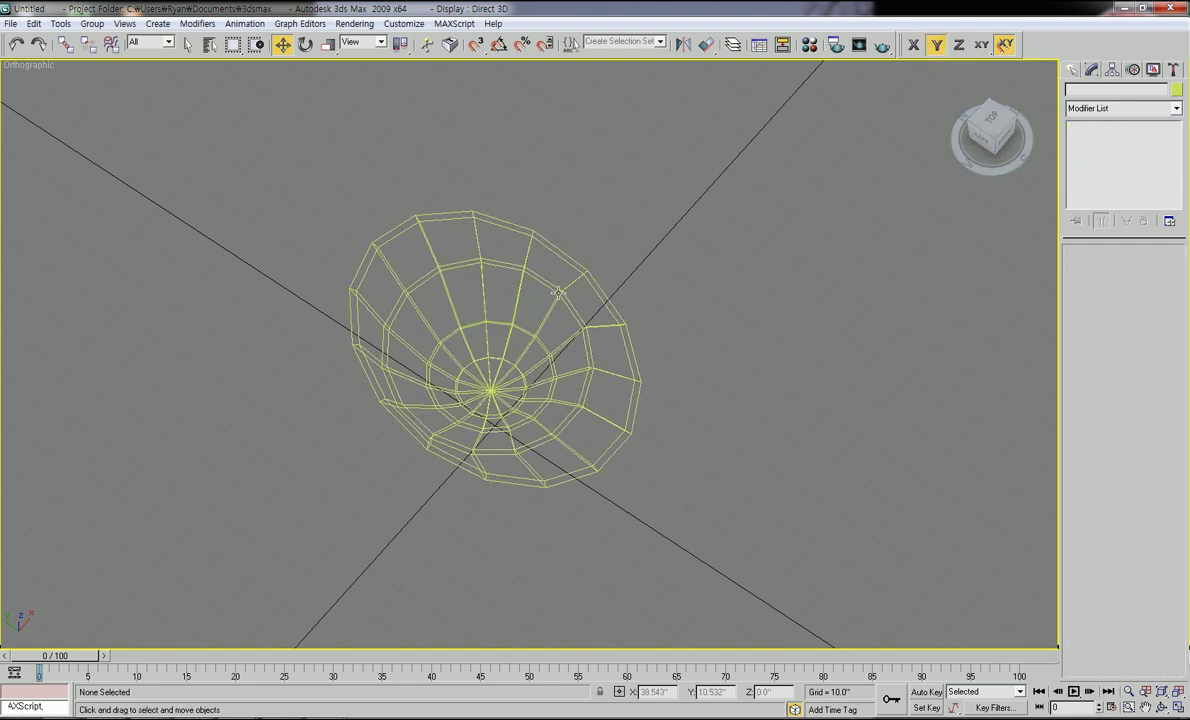
click(558, 291)
scroll(617, 325, up, 5)
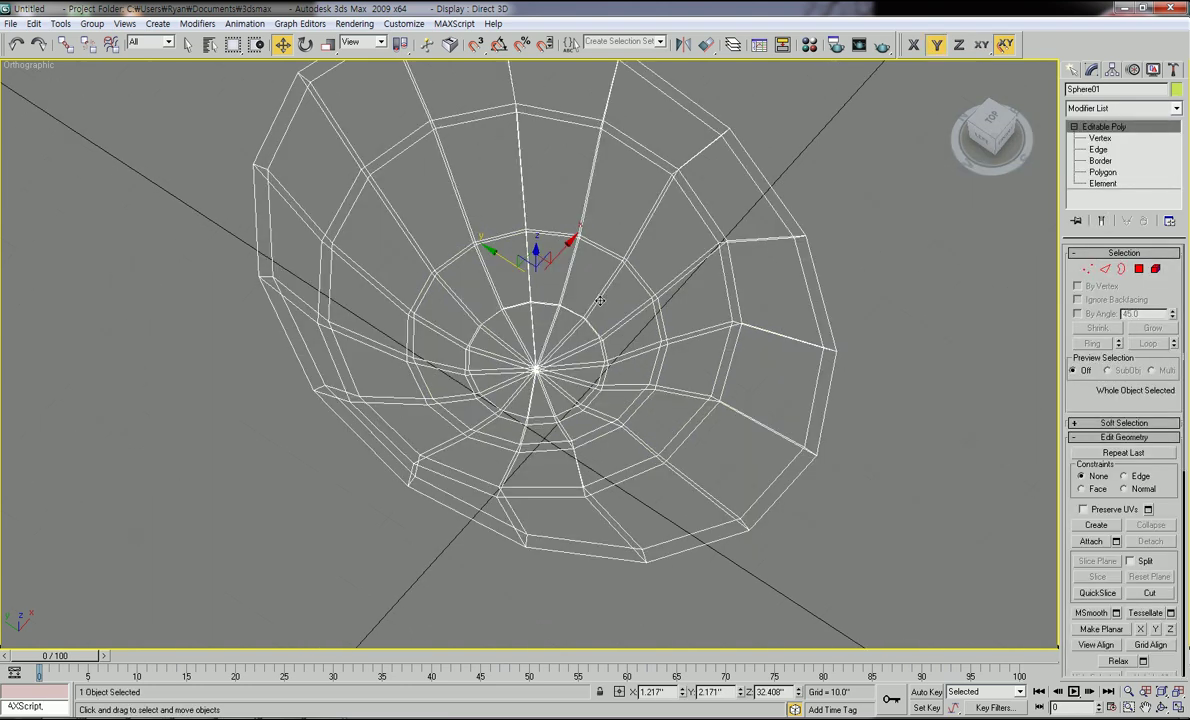
click(1102, 172)
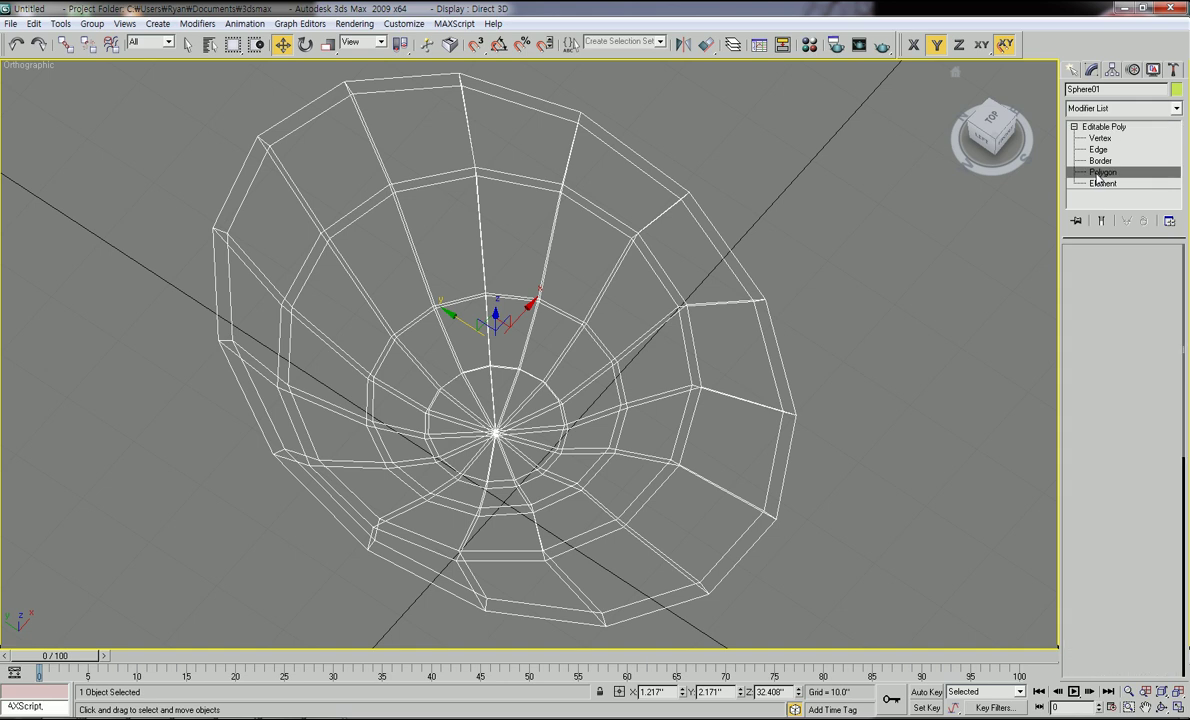
Inspect the shaded bowl's interior and underside
scroll(539, 481, down, 5)
scroll(451, 412, up, 5)
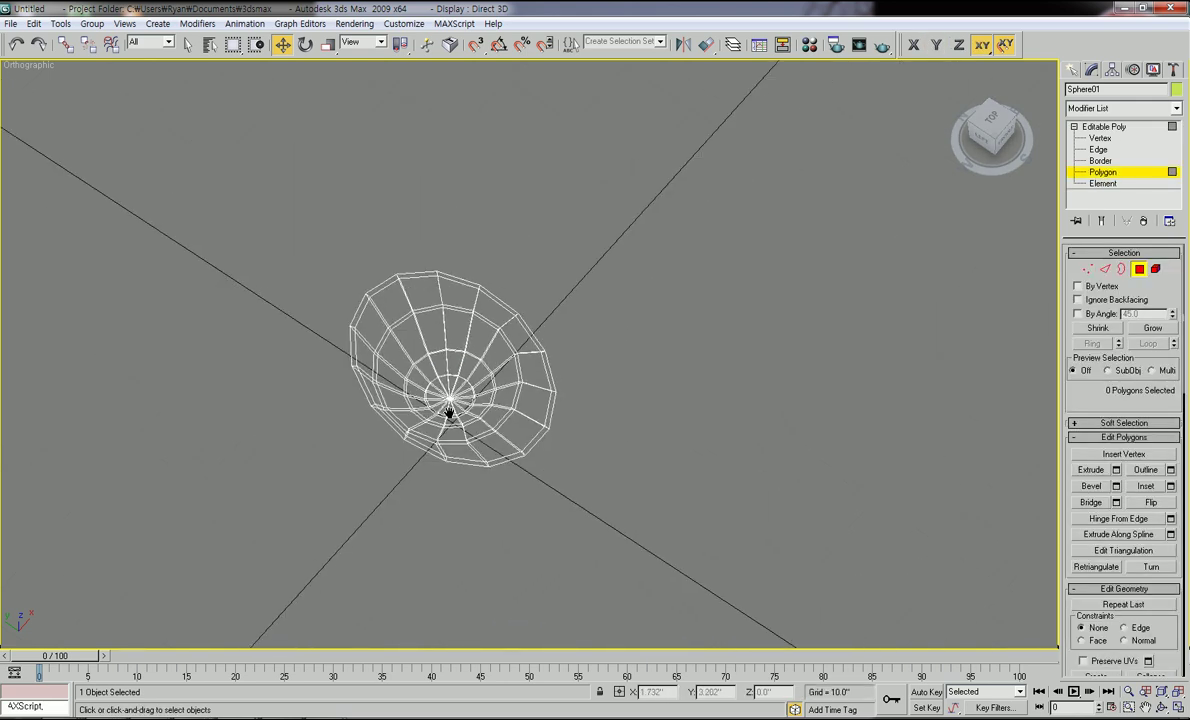
key(F3)
middle_drag(478, 424, 570, 378)
scroll(450, 436, down, 2)
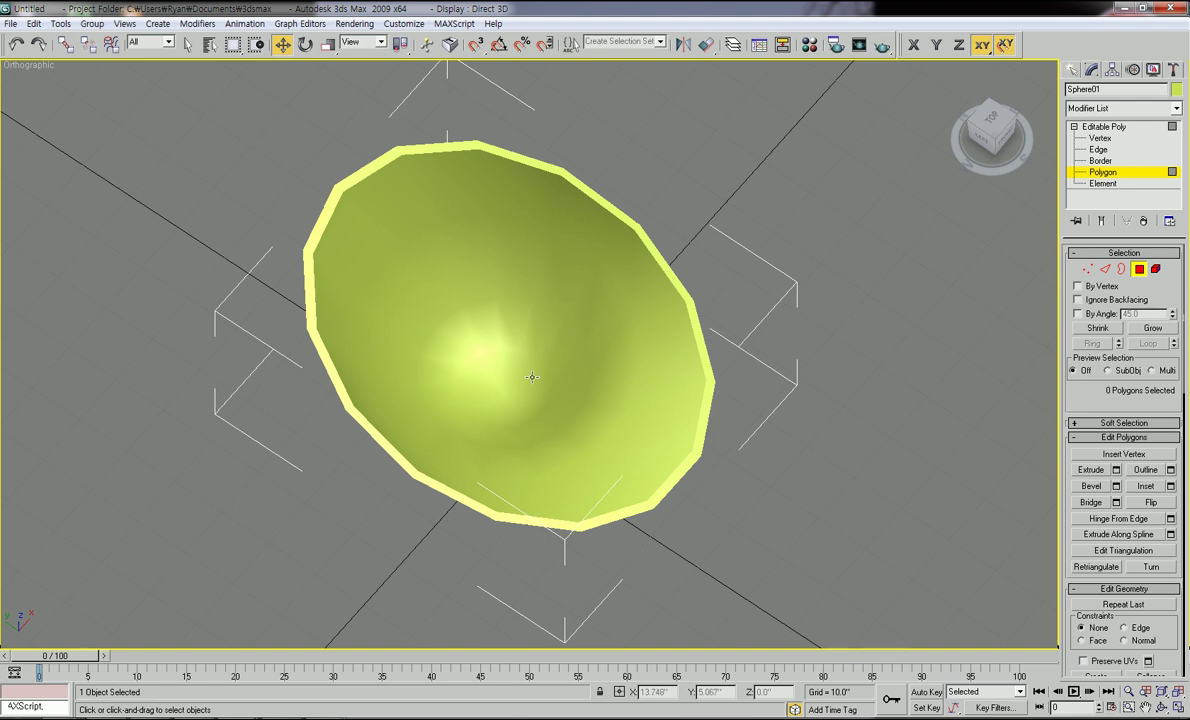
mouse_move(450, 439)
alt+middle_down()
mouse_move(495, 310)
mouse_move(491, 356)
mouse_move(540, 325)
alt+middle_up()
scroll(541, 326, up, 2)
middle_drag(550, 377, 566, 405)
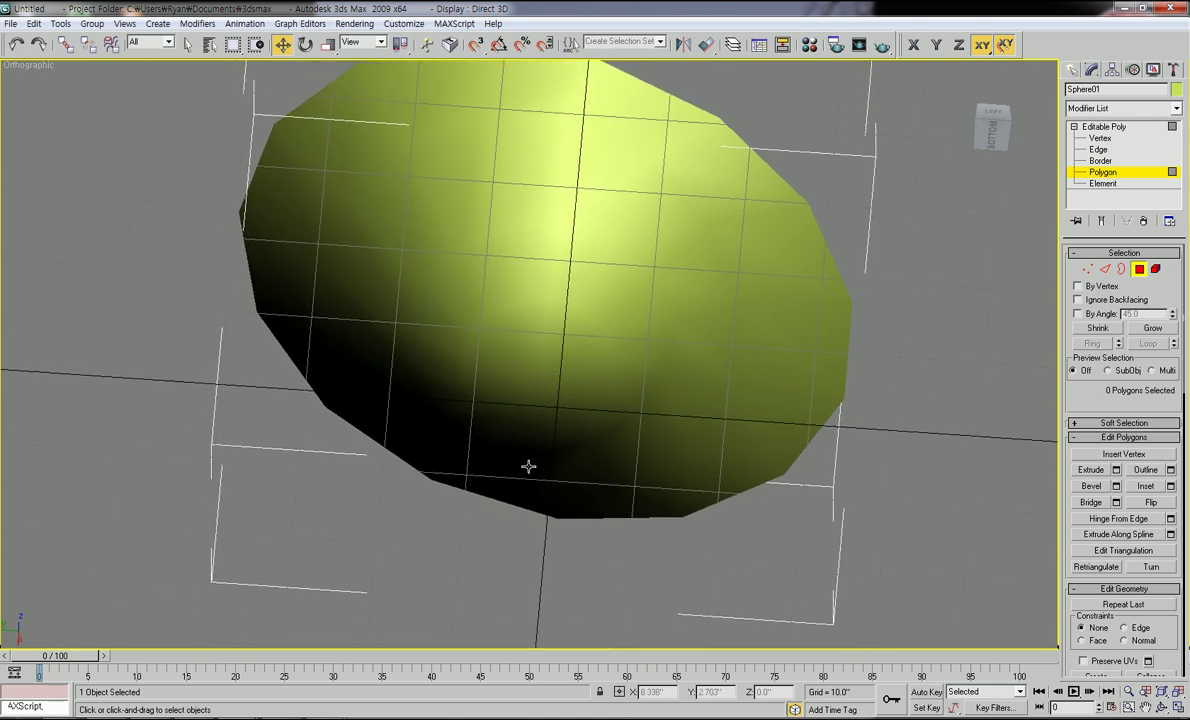
Select all 15 triangular outer polygons around the bowl's bottom centre in the wireframe display
key(F3)
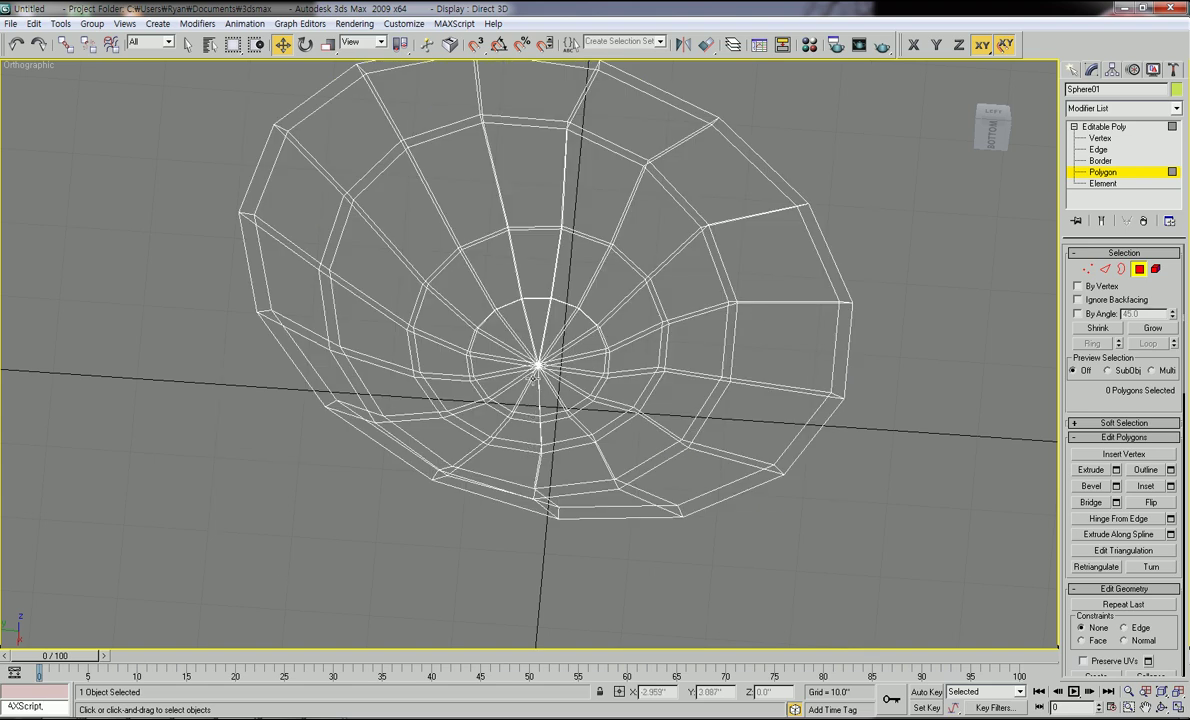
middle_drag(533, 379, 554, 344)
scroll(538, 420, up, 3)
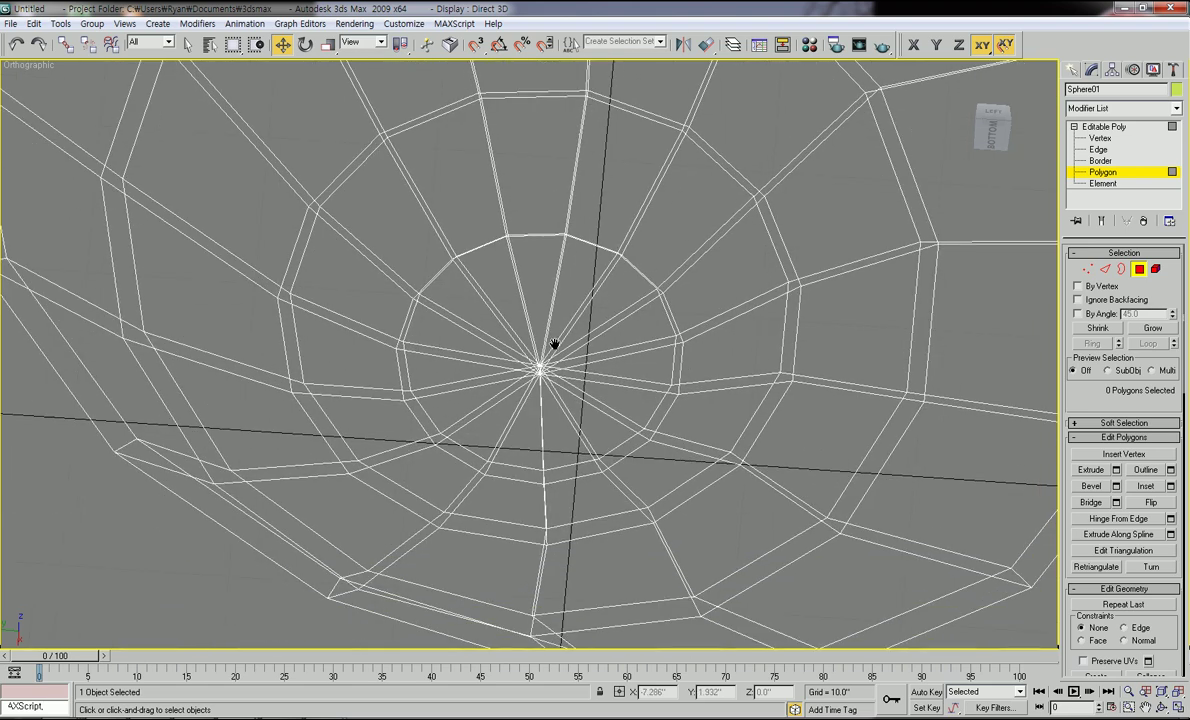
click(577, 270)
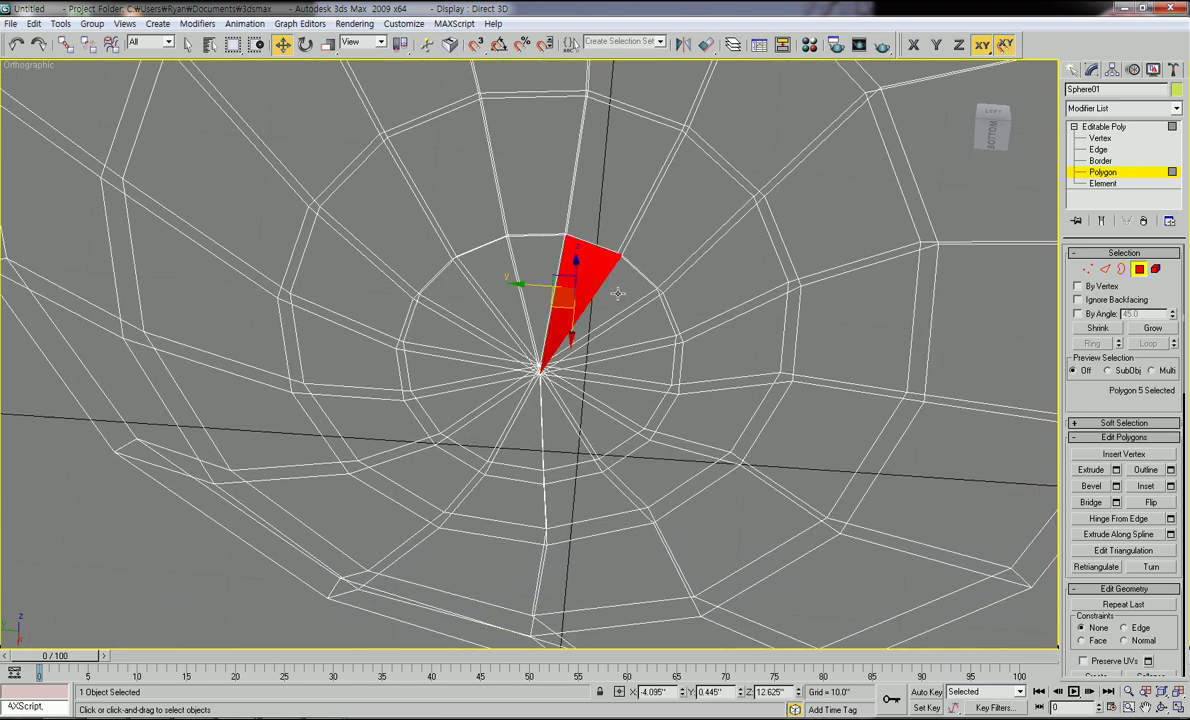
ctrl+click(641, 318)
ctrl+click(647, 347)
ctrl+click(648, 372)
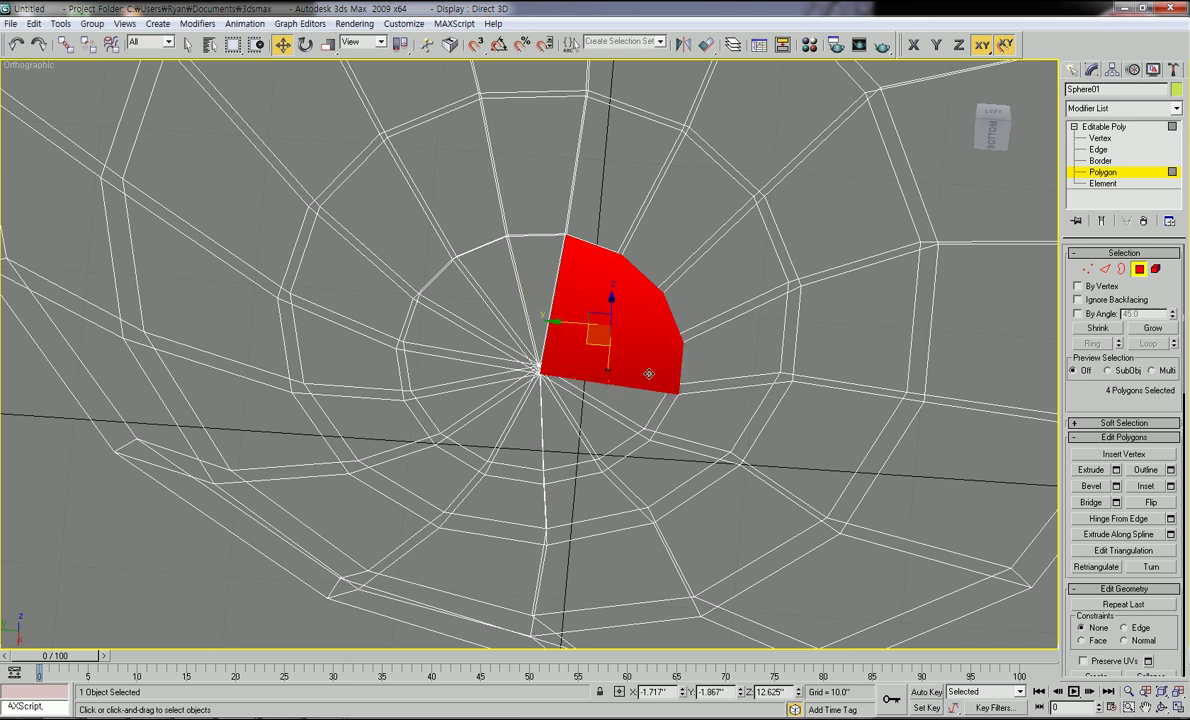
ctrl+click(647, 403)
ctrl+click(599, 426)
ctrl+click(567, 444)
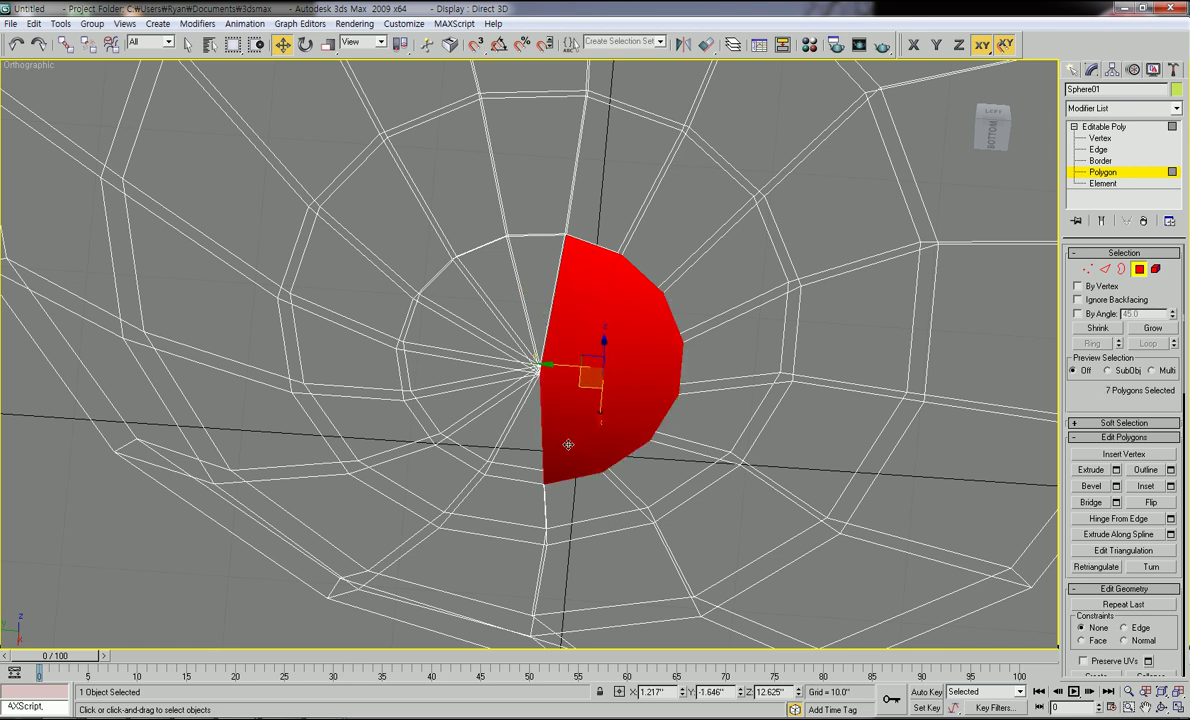
ctrl+click(478, 420)
ctrl+click(436, 418)
ctrl+click(424, 391)
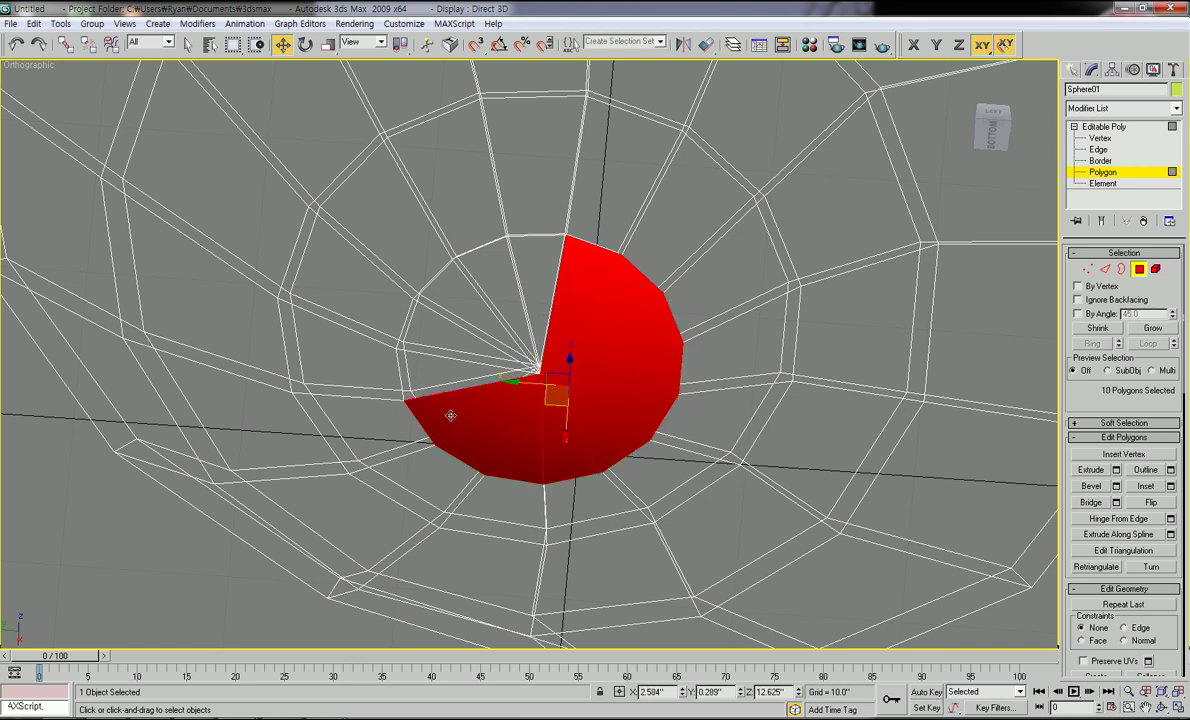
ctrl+click(430, 375)
ctrl+click(402, 323)
ctrl+click(428, 283)
ctrl+click(449, 270)
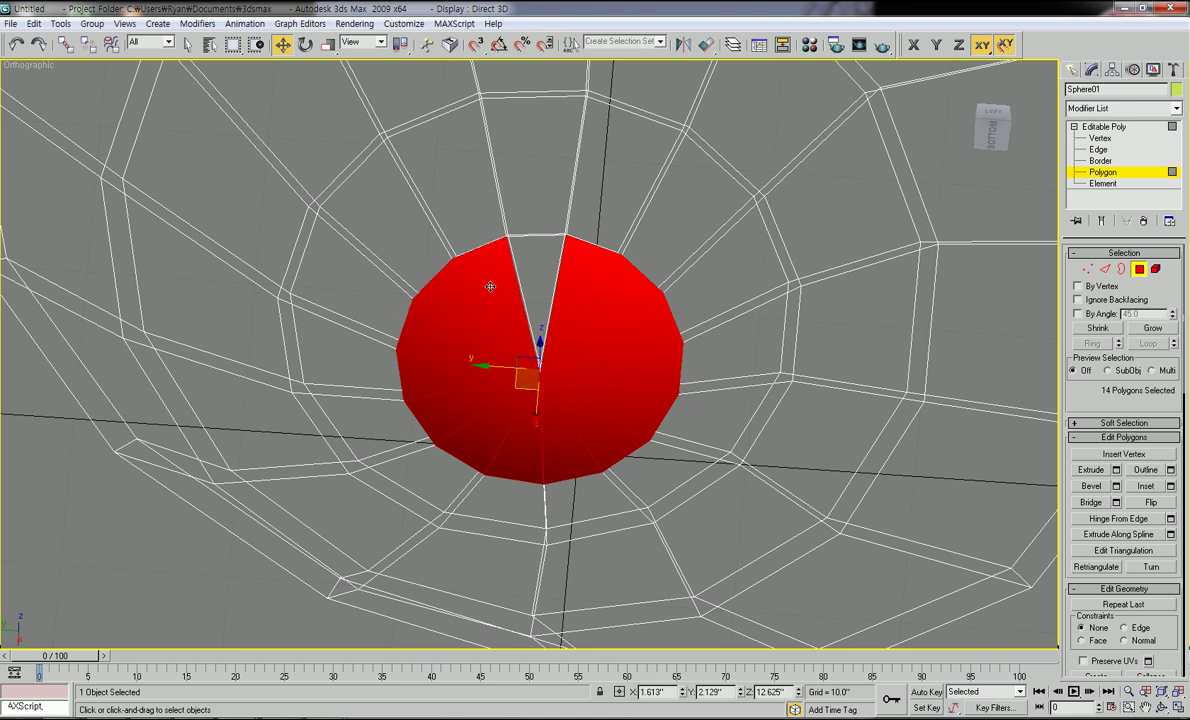
ctrl+click(532, 280)
Extrude the 15 selected polygons at the bowl's base downward as a group by 37.649", working in the left view
scroll(580, 346, down, 8)
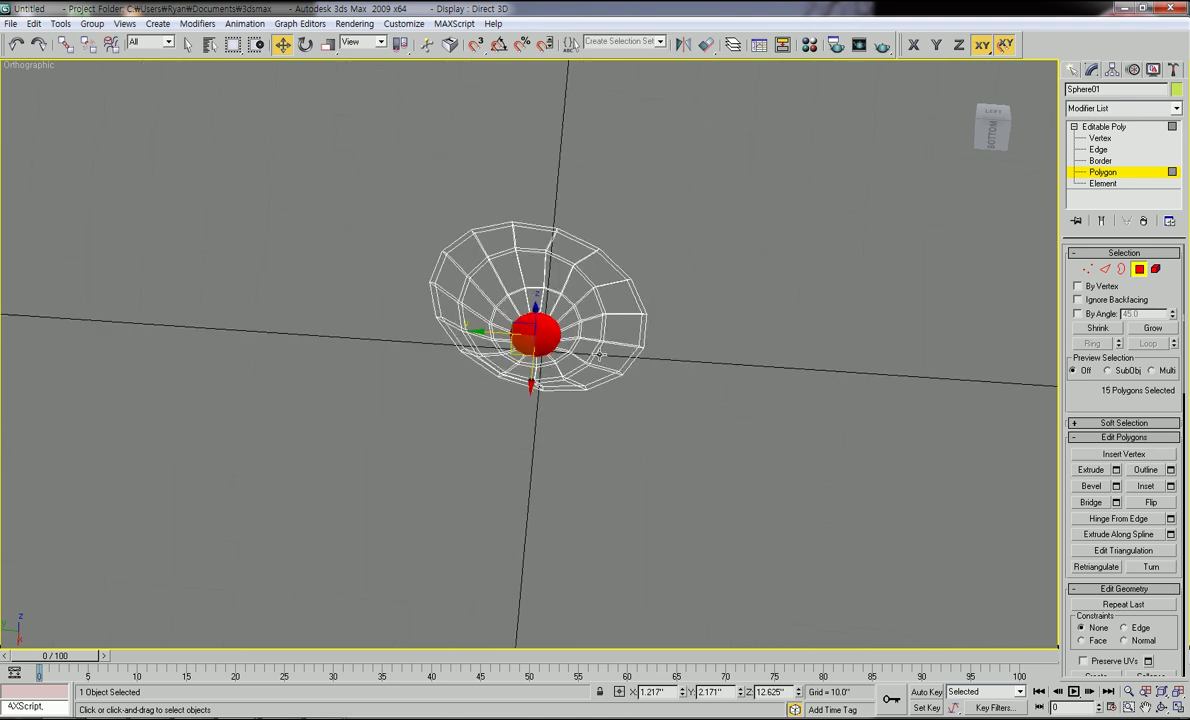
key(l)
scroll(595, 337, up, 8)
scroll(606, 433, down, 6)
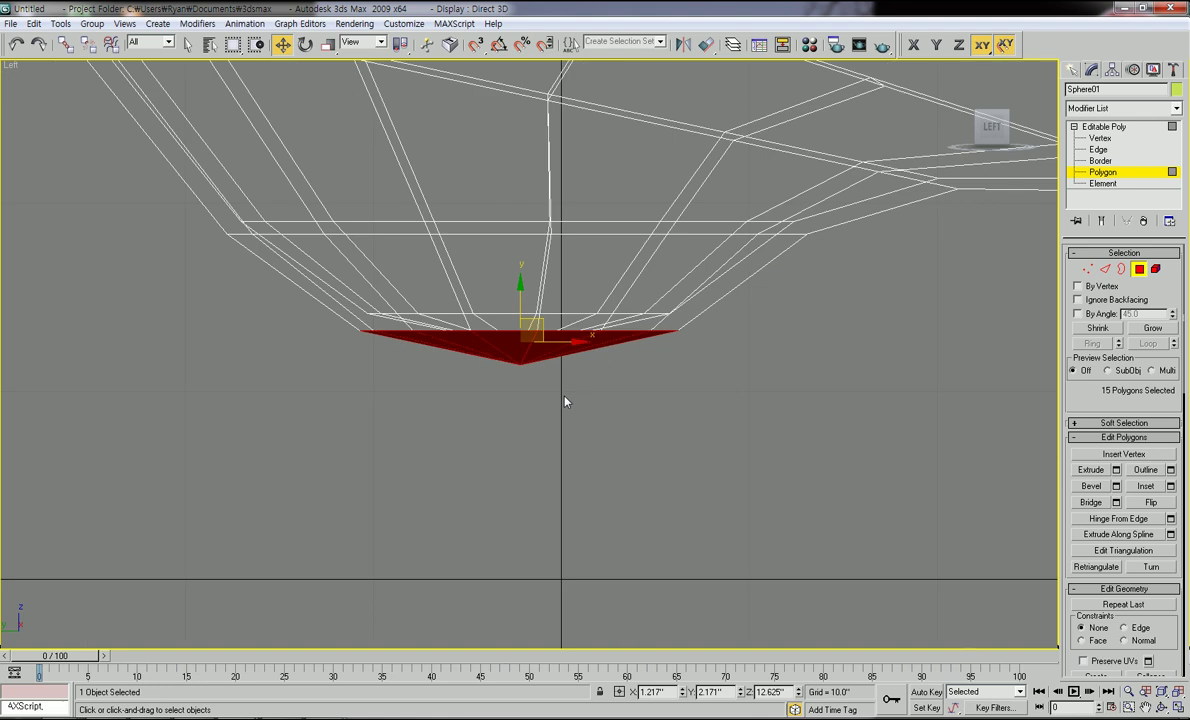
mouse_move(573, 408)
middle_down()
mouse_move(545, 398)
mouse_move(573, 407)
middle_up()
scroll(563, 407, up, 2)
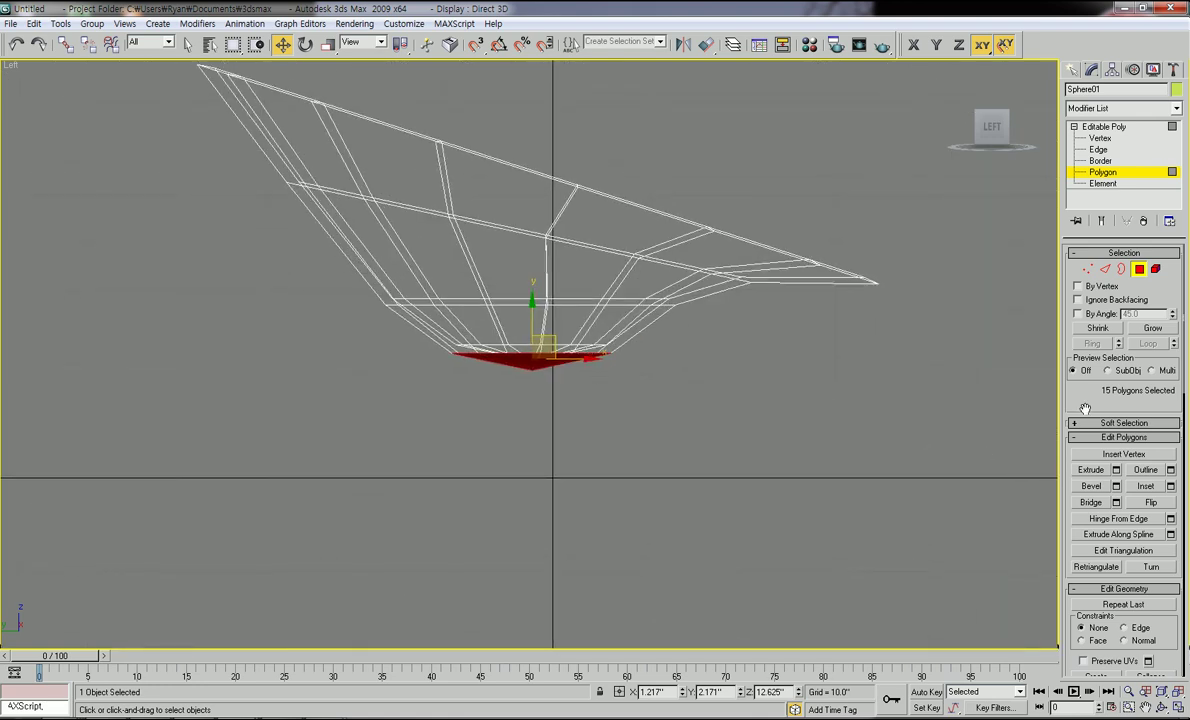
scroll(1088, 400, down, 3)
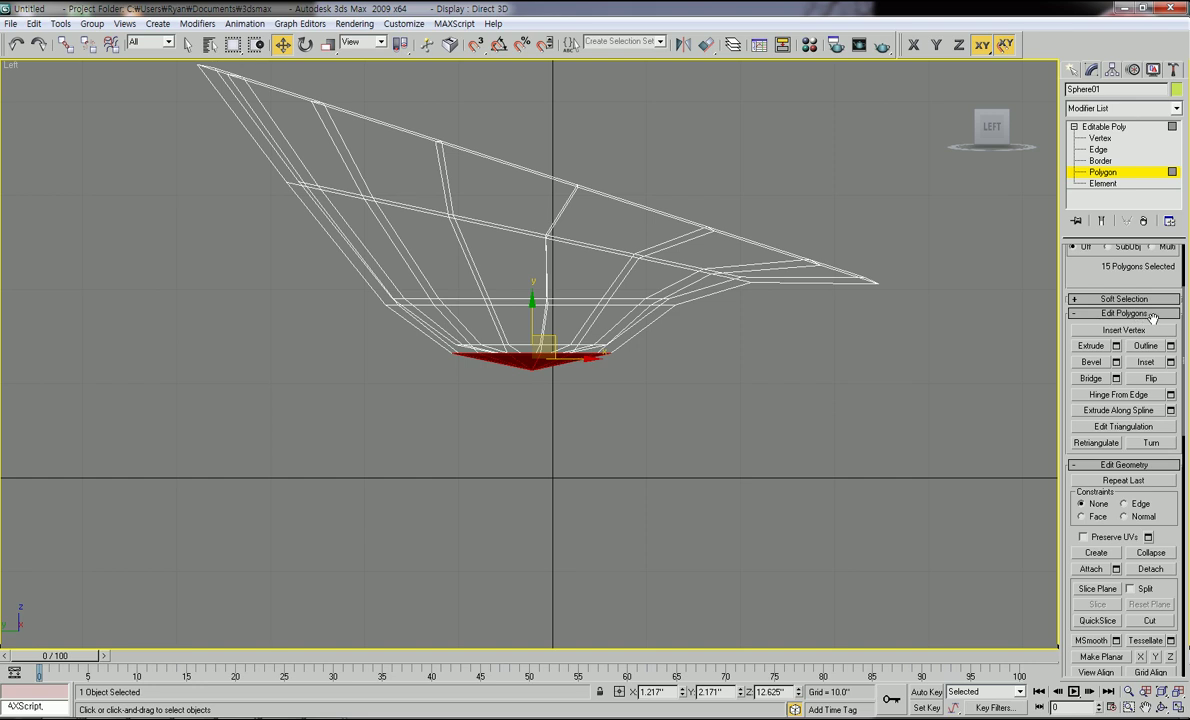
click(1094, 346)
middle_drag(786, 376, 811, 412)
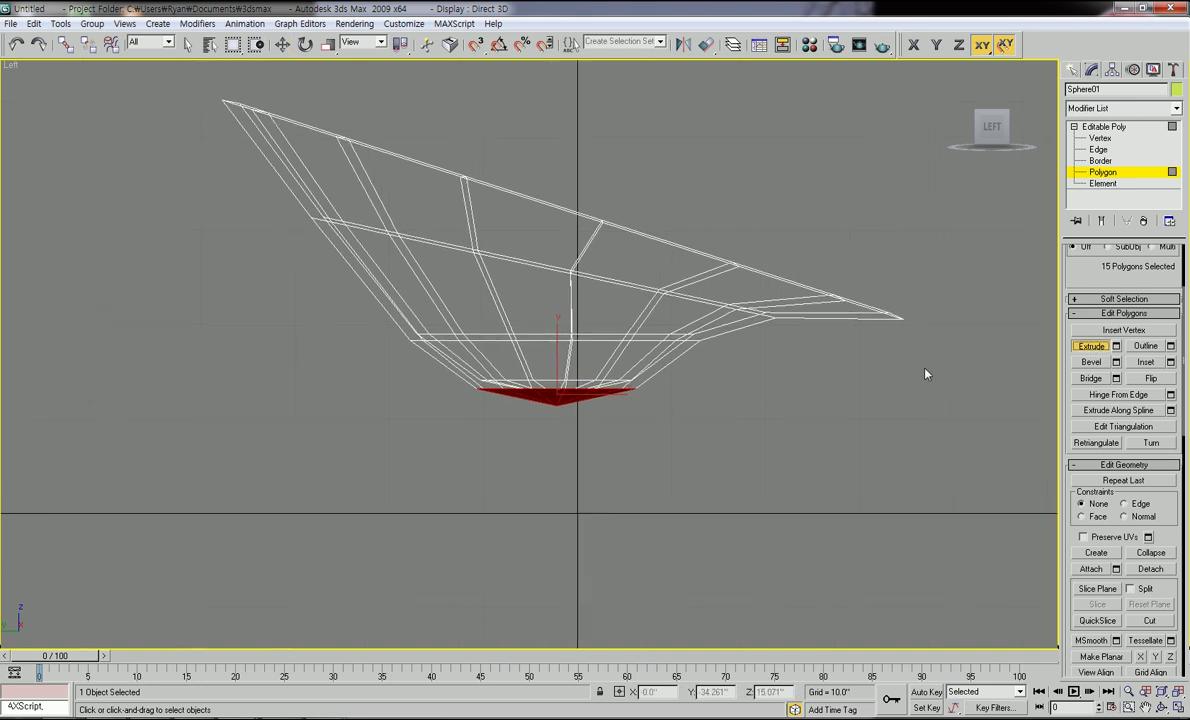
click(1116, 346)
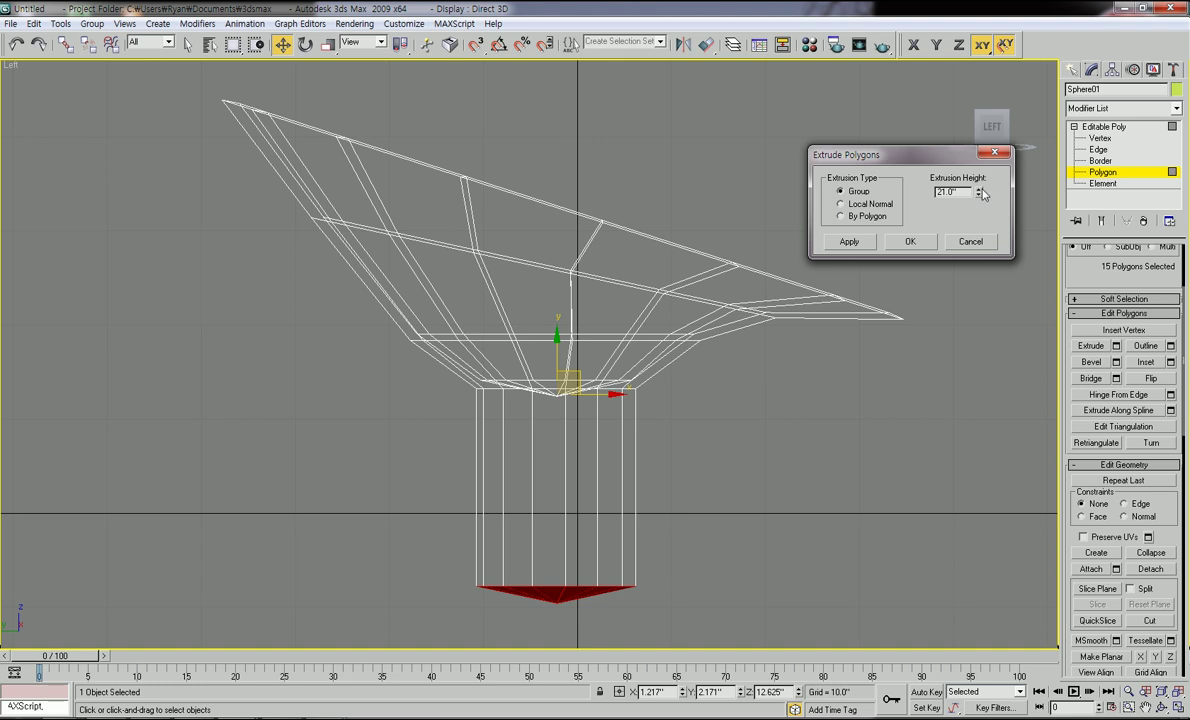
mouse_move(982, 190)
mouse_down()
mouse_move(977, 148)
mouse_move(980, 216)
mouse_move(979, 199)
mouse_up()
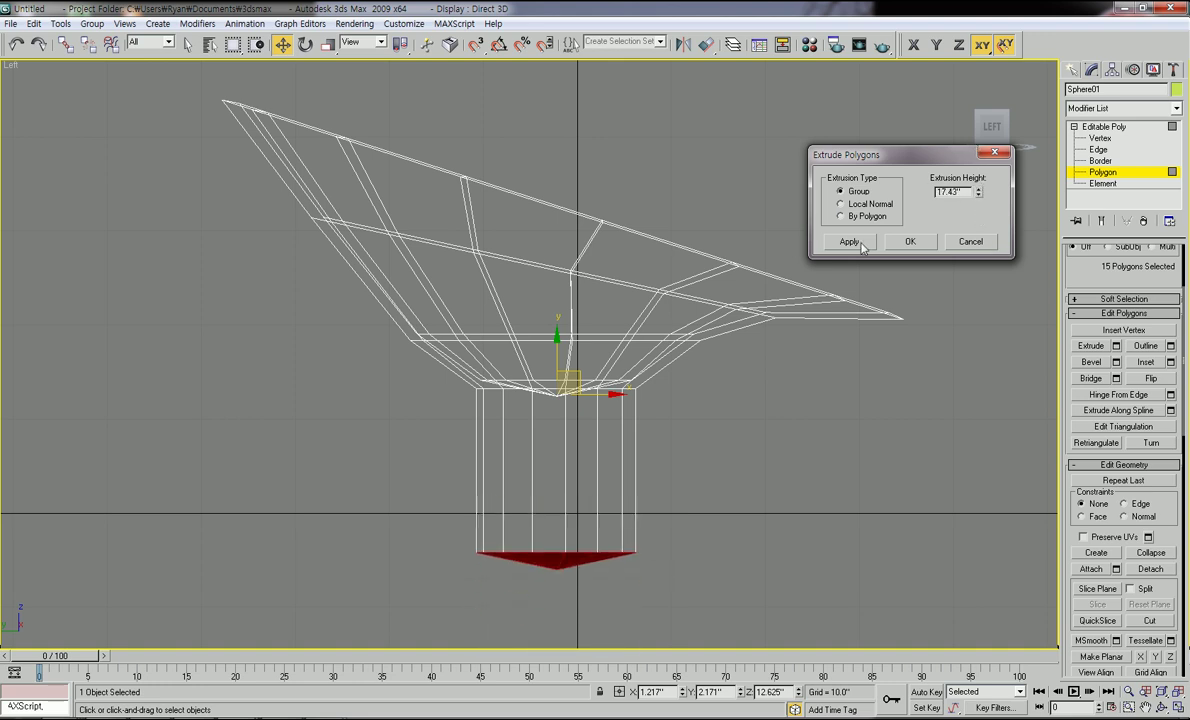
scroll(638, 337, down, 2)
middle_drag(720, 405, 665, 334)
drag(978, 190, 983, 105)
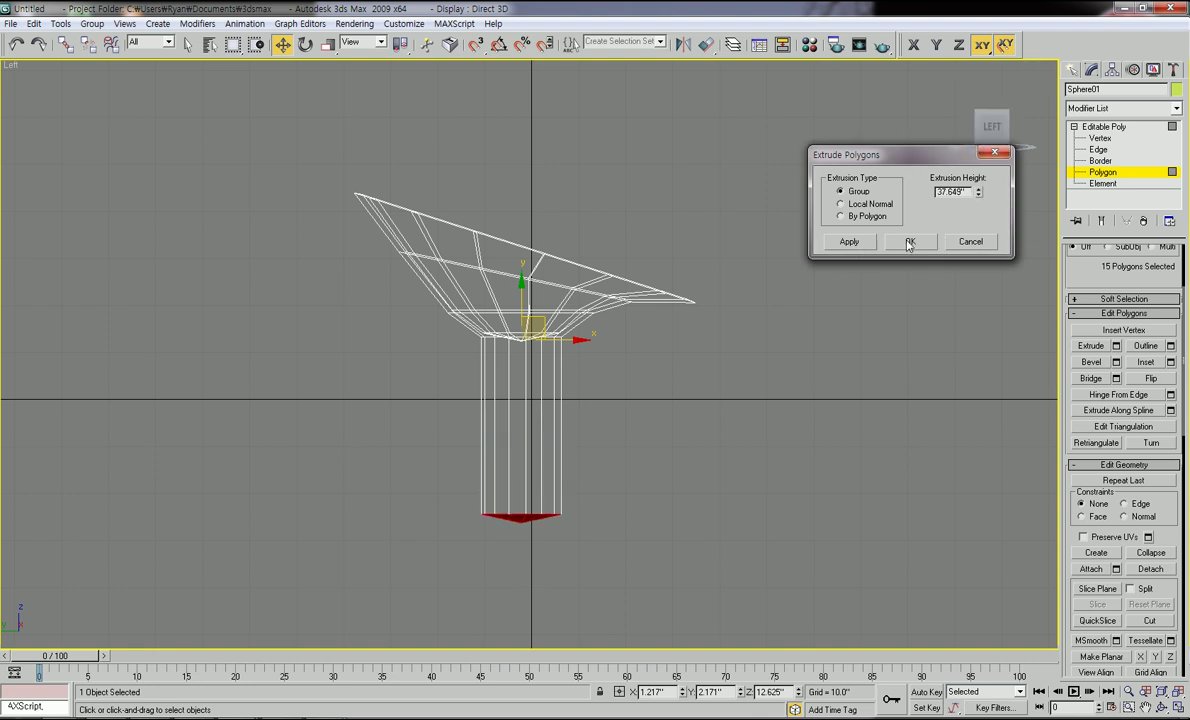
click(864, 244)
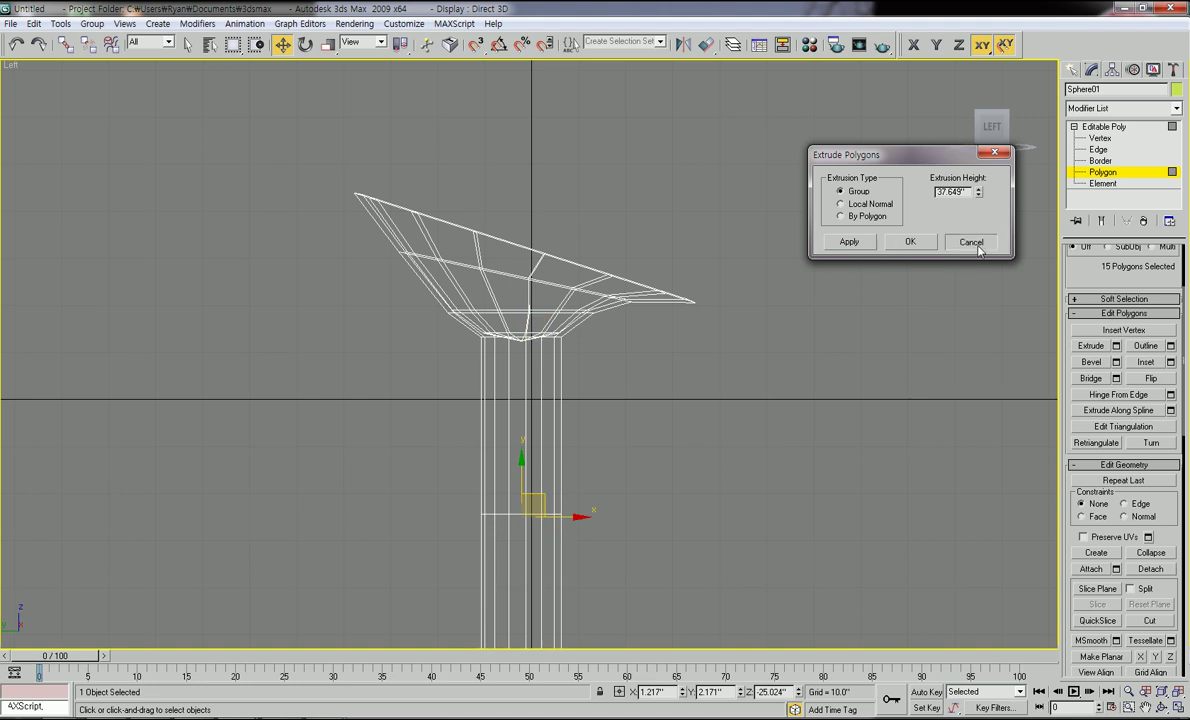
click(908, 241)
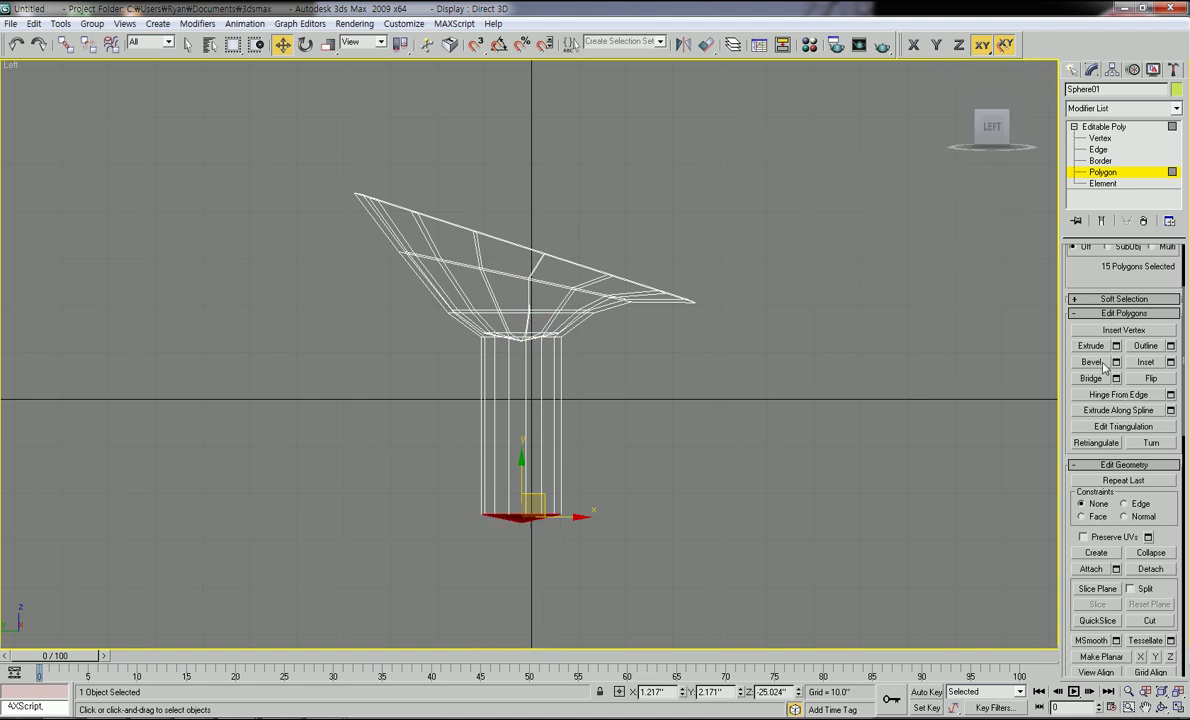
Undo the last extrusion of the bowl's base polygons
scroll(749, 409, down, 1)
mouse_move(731, 429)
middle_down()
mouse_move(749, 409)
mouse_move(711, 428)
middle_up()
scroll(704, 436, up, 1)
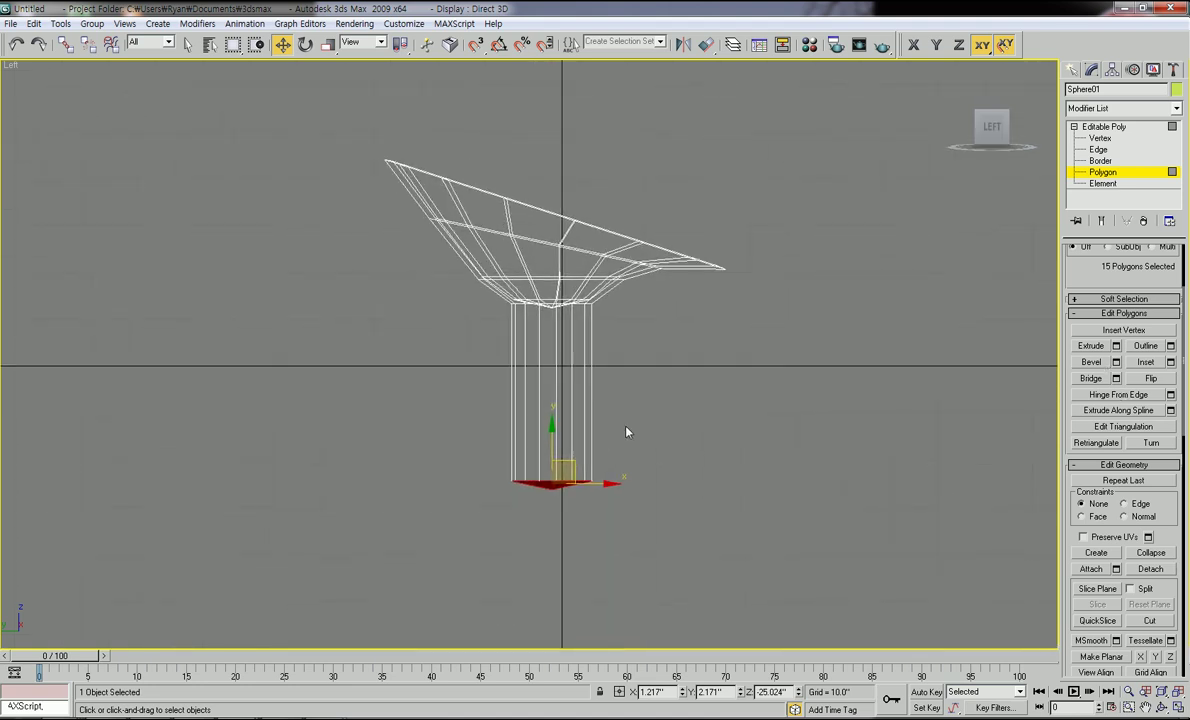
scroll(627, 430, up, 2)
middle_drag(625, 425, 593, 445)
scroll(597, 443, down, 1)
key(ctrl+z)
middle_drag(608, 382, 592, 430)
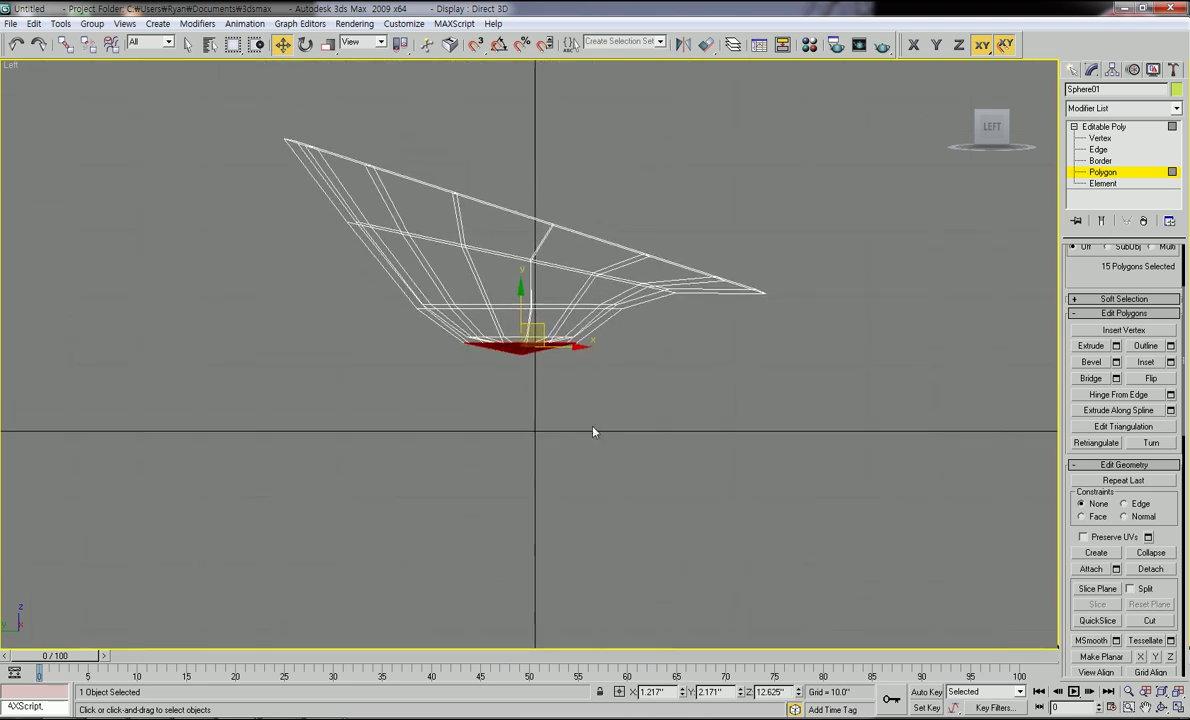
scroll(586, 370, up, 1)
scroll(582, 438, down, 1)
mouse_move(586, 366)
middle_down()
mouse_move(580, 434)
mouse_move(600, 406)
mouse_move(569, 382)
middle_up()
scroll(582, 438, up, 1)
scroll(598, 399, down, 1)
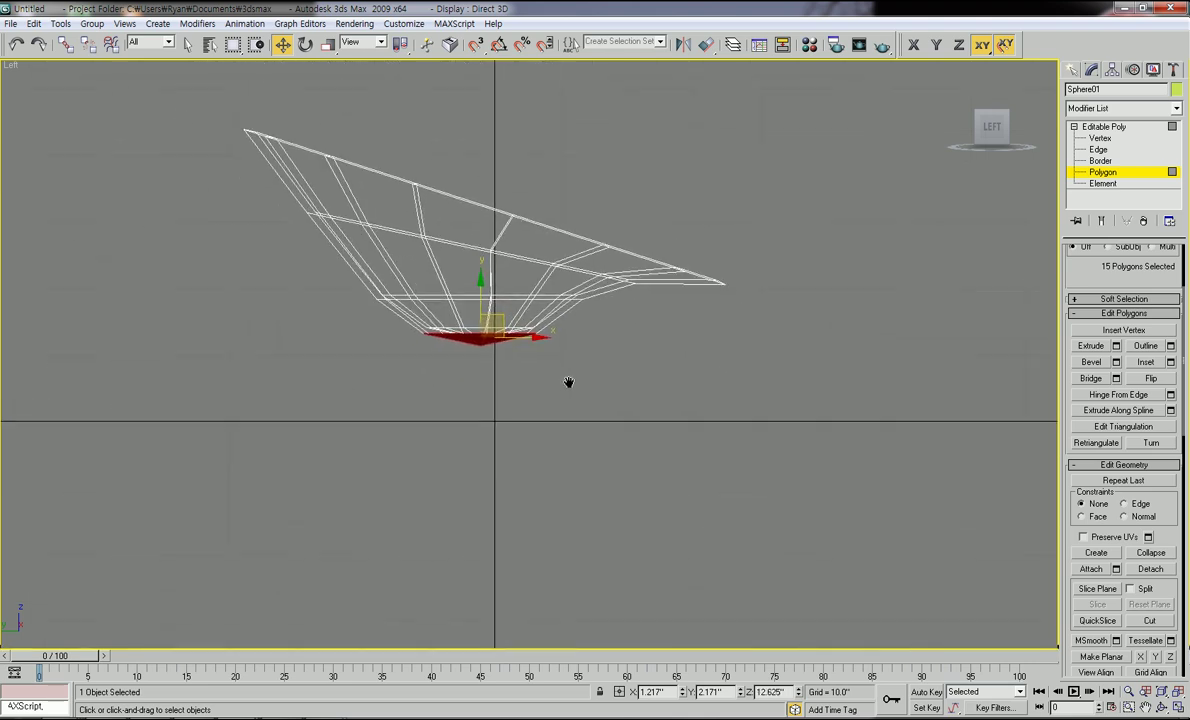
Extrude the bowl's 15 base polygons again with type Group and a height of 37.649" to form the stem
click(1099, 350)
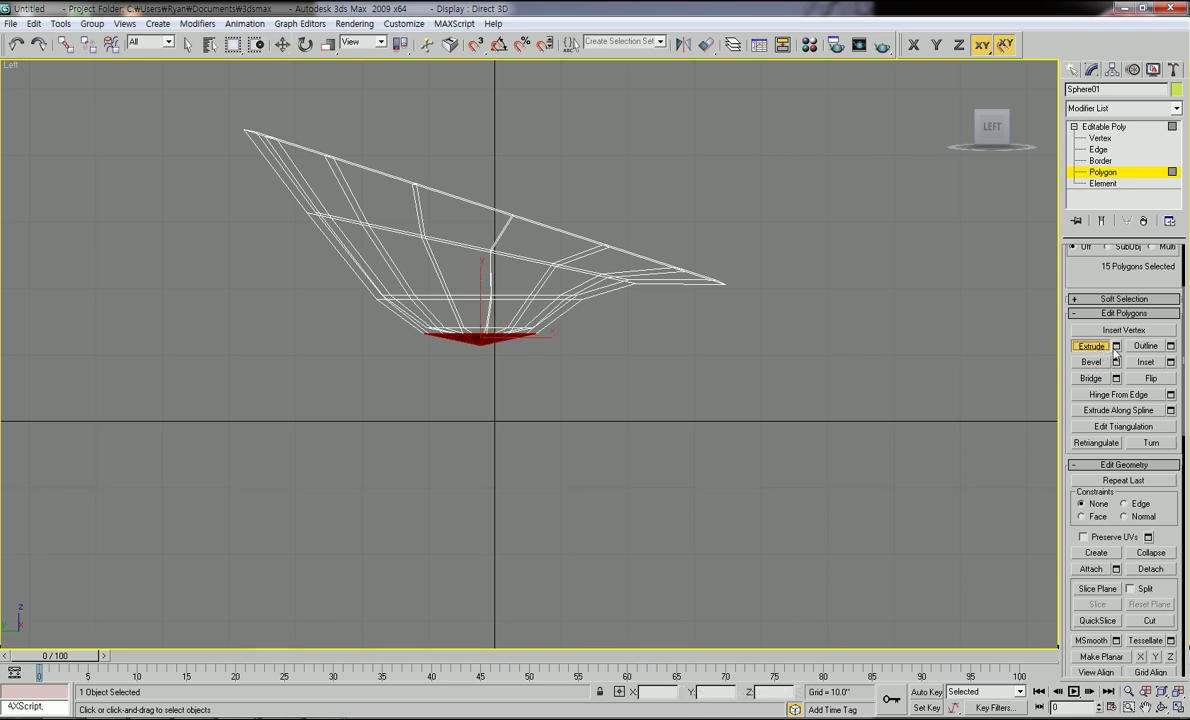
click(1116, 347)
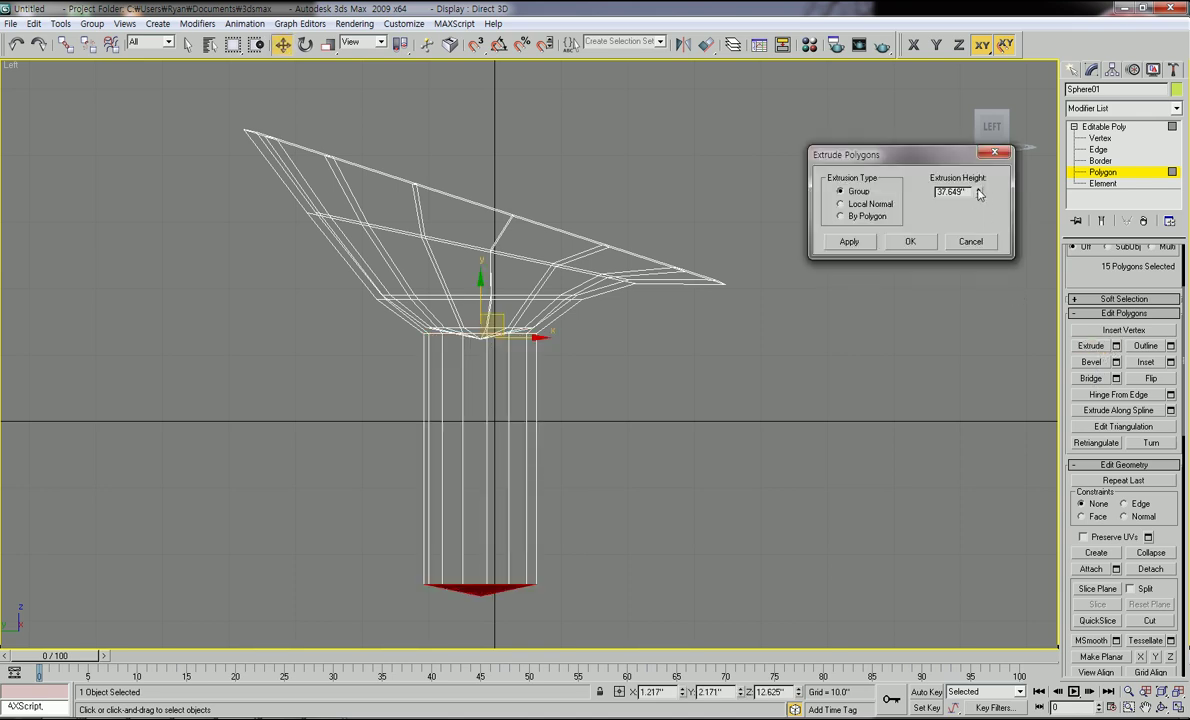
mouse_move(979, 193)
mouse_down()
mouse_move(983, 180)
mouse_move(983, 190)
mouse_up()
middle_drag(712, 390, 712, 332)
scroll(614, 351, down, 2)
middle_drag(641, 361, 655, 410)
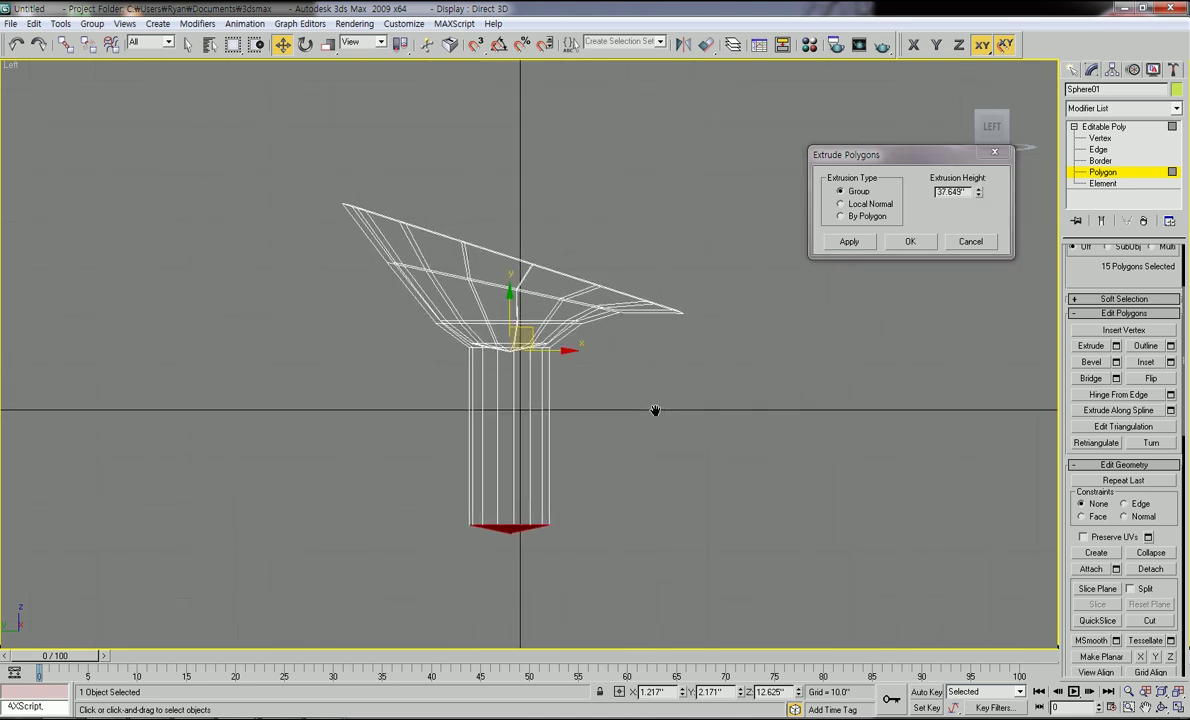
click(911, 242)
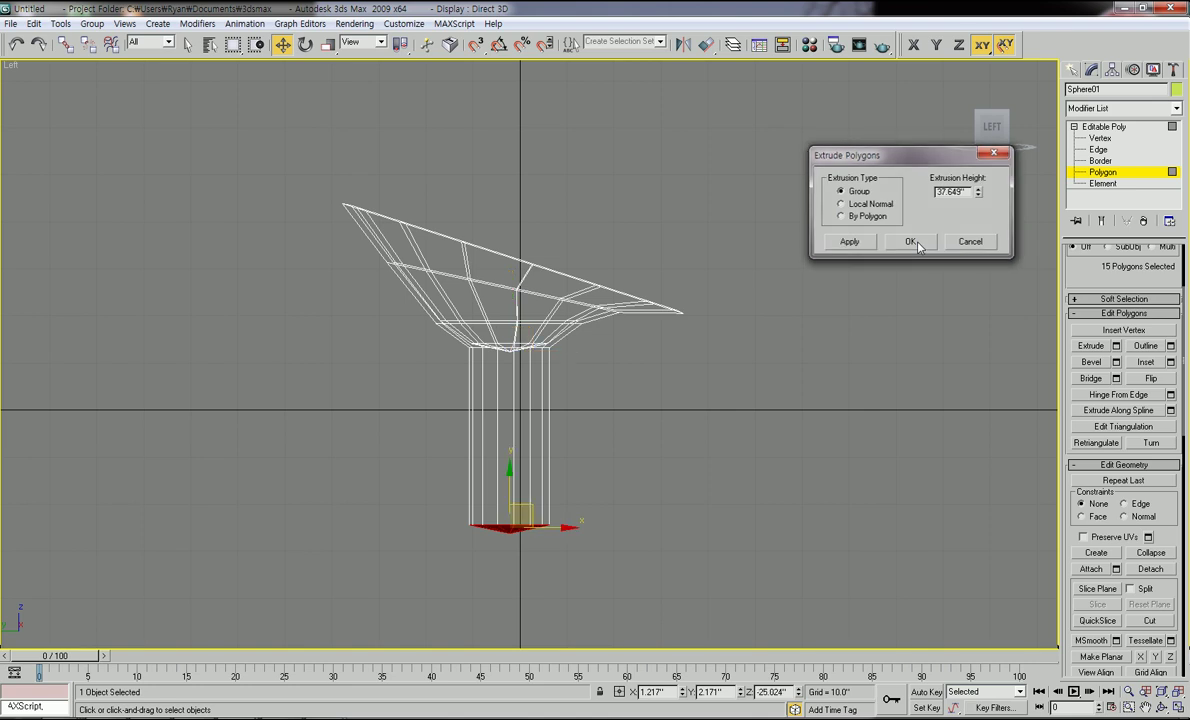
Switch to vertex-level editing and select the 16 vertices at the stem's lower end in the left view
scroll(651, 383, down, 2)
scroll(645, 408, up, 3)
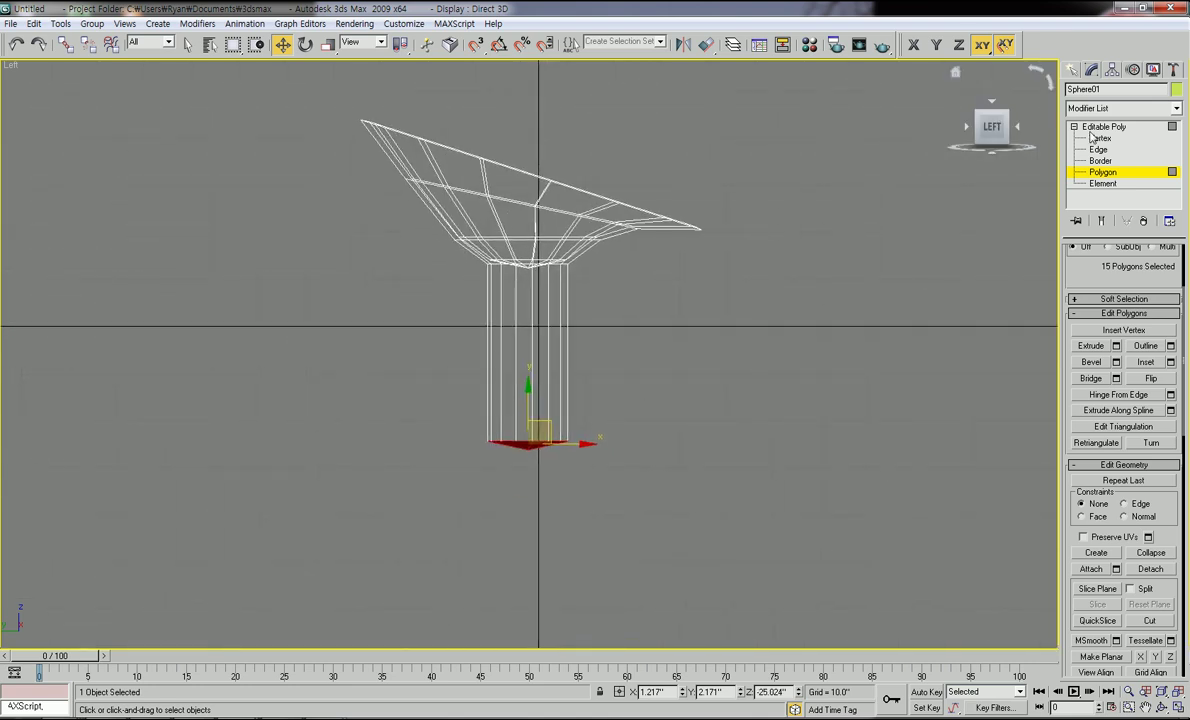
middle_drag(655, 396, 570, 446)
scroll(648, 430, up, 3)
scroll(614, 548, down, 2)
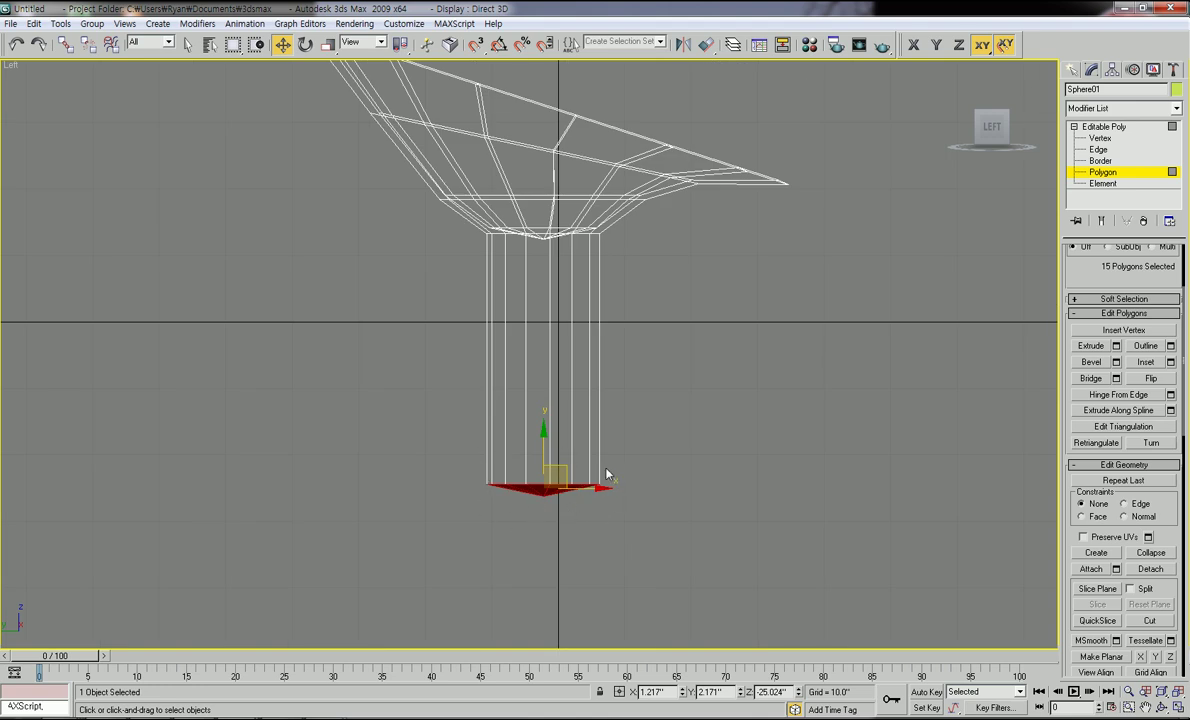
scroll(546, 452, down, 1)
middle_drag(457, 250, 501, 278)
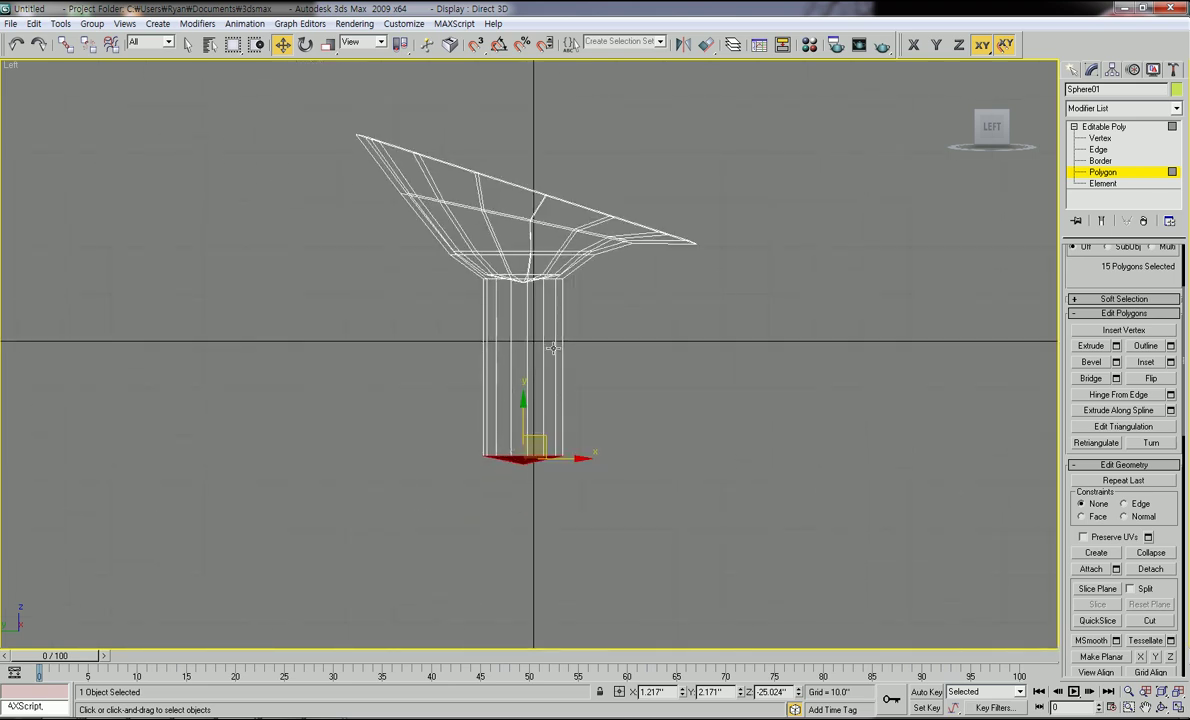
middle_drag(594, 401, 591, 421)
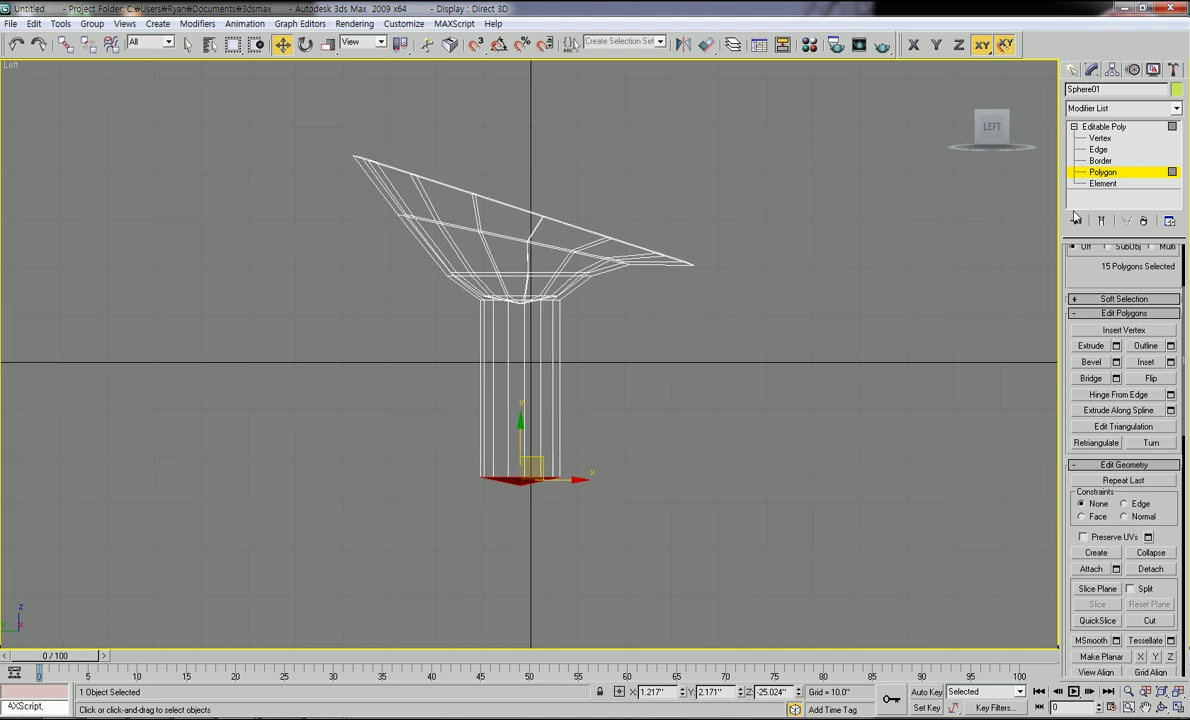
click(1100, 138)
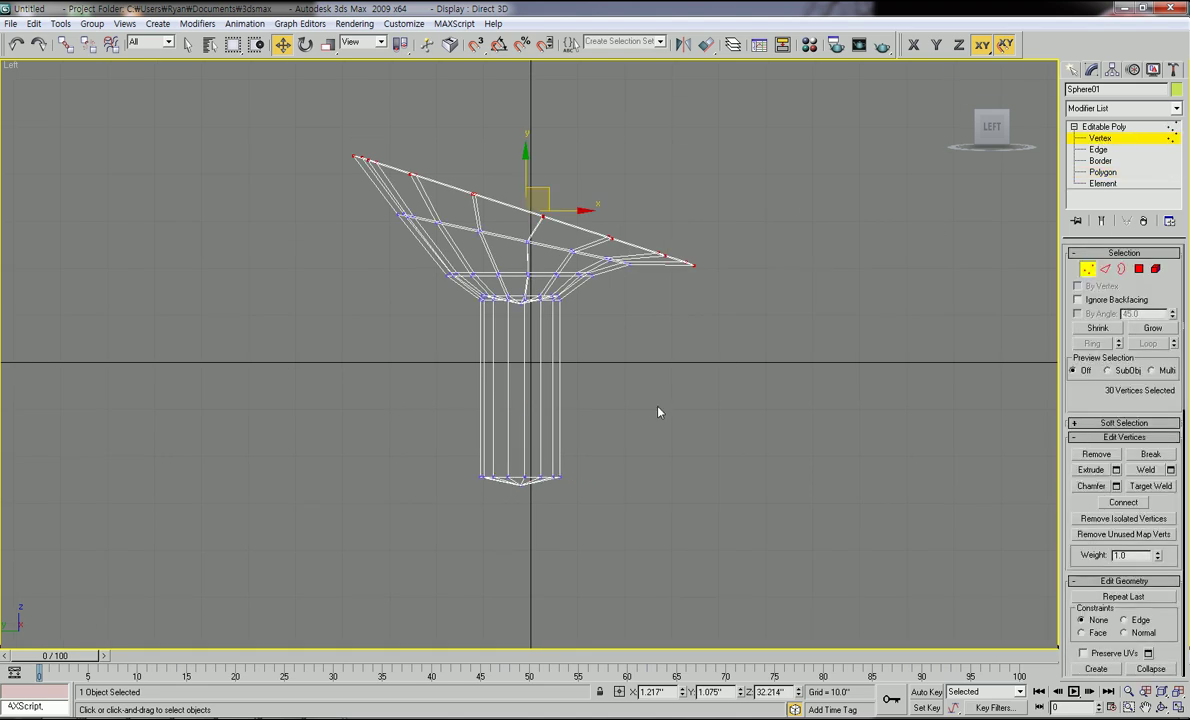
scroll(659, 412, up, 5)
drag(700, 524, 485, 440)
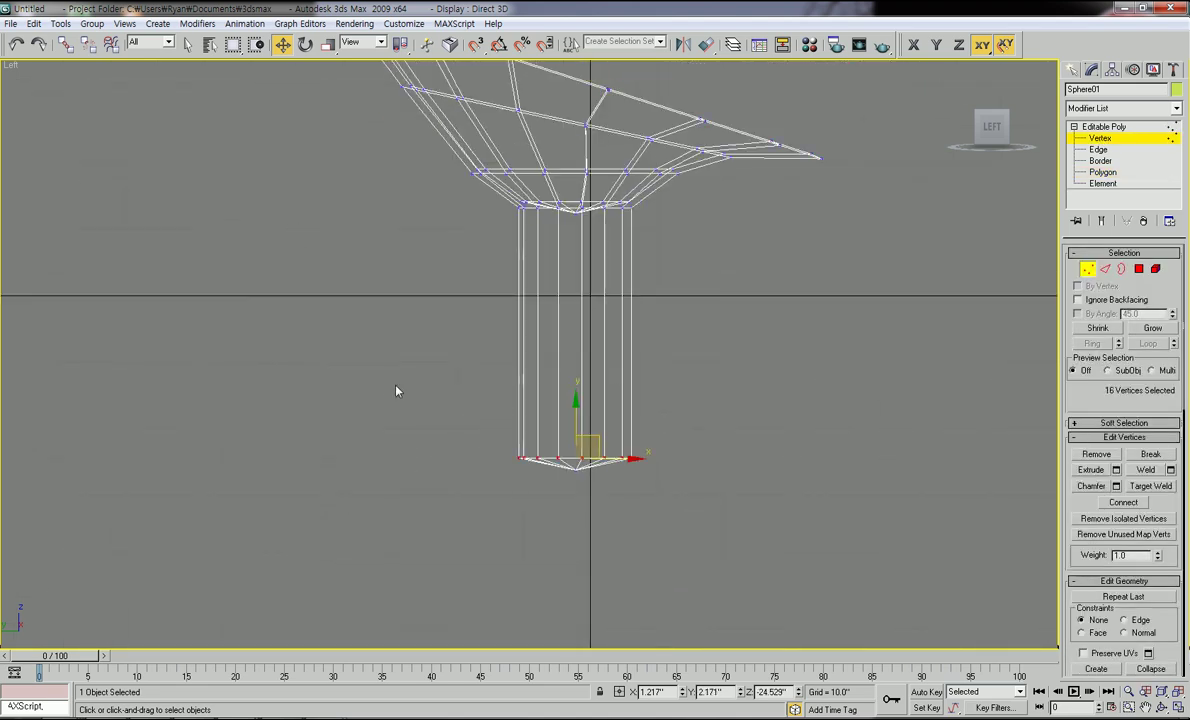
Scale the selected stem-end vertices inward evenly in X and Y in the top view to taper the stem
scroll(396, 393, down, 5)
middle_drag(449, 409, 430, 456)
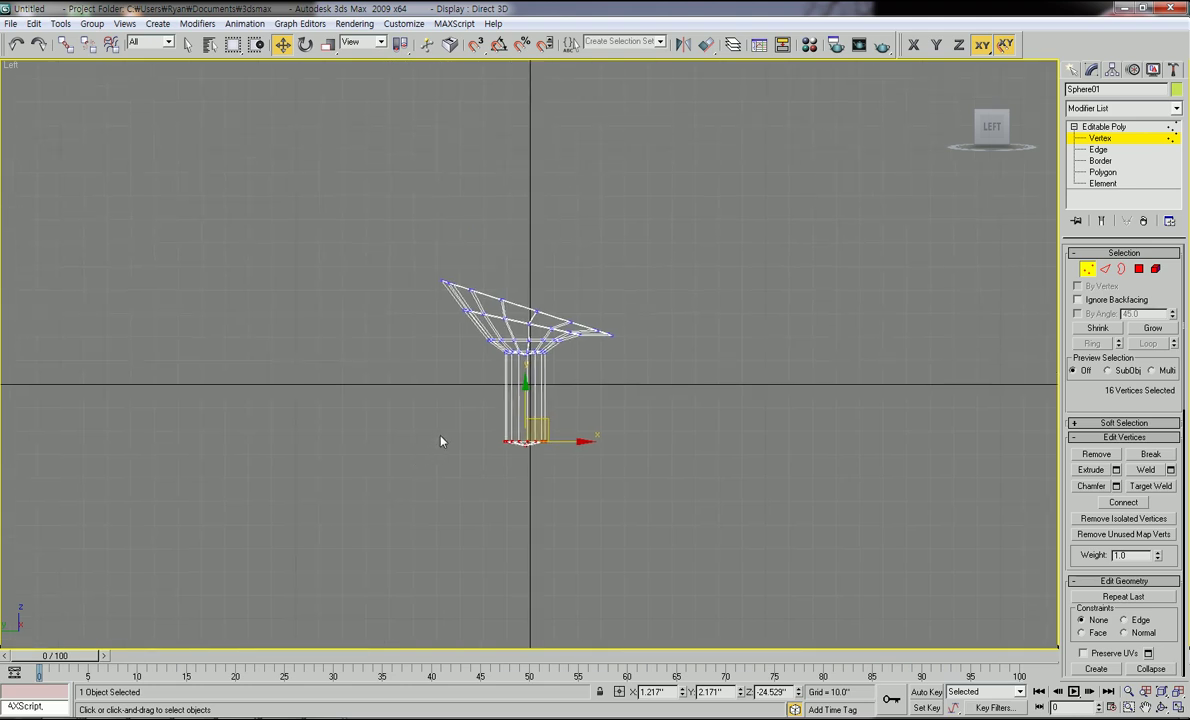
key(t)
middle_drag(542, 419, 469, 412)
scroll(407, 405, down, 6)
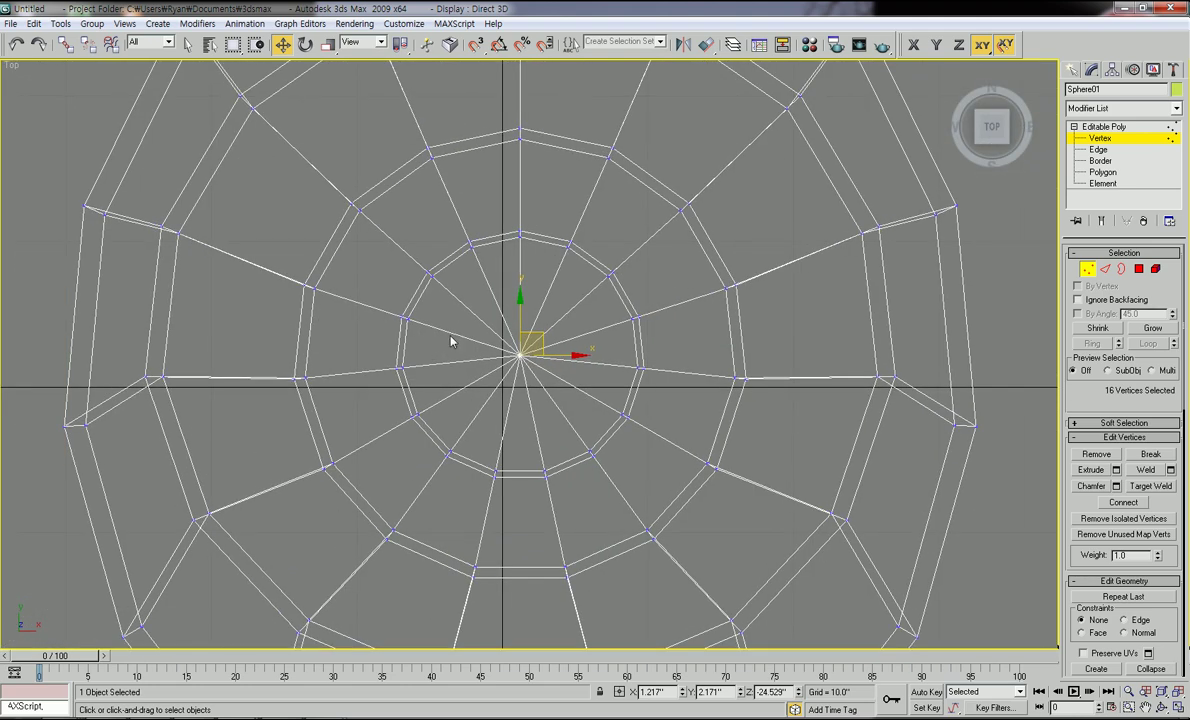
scroll(452, 340, down, 3)
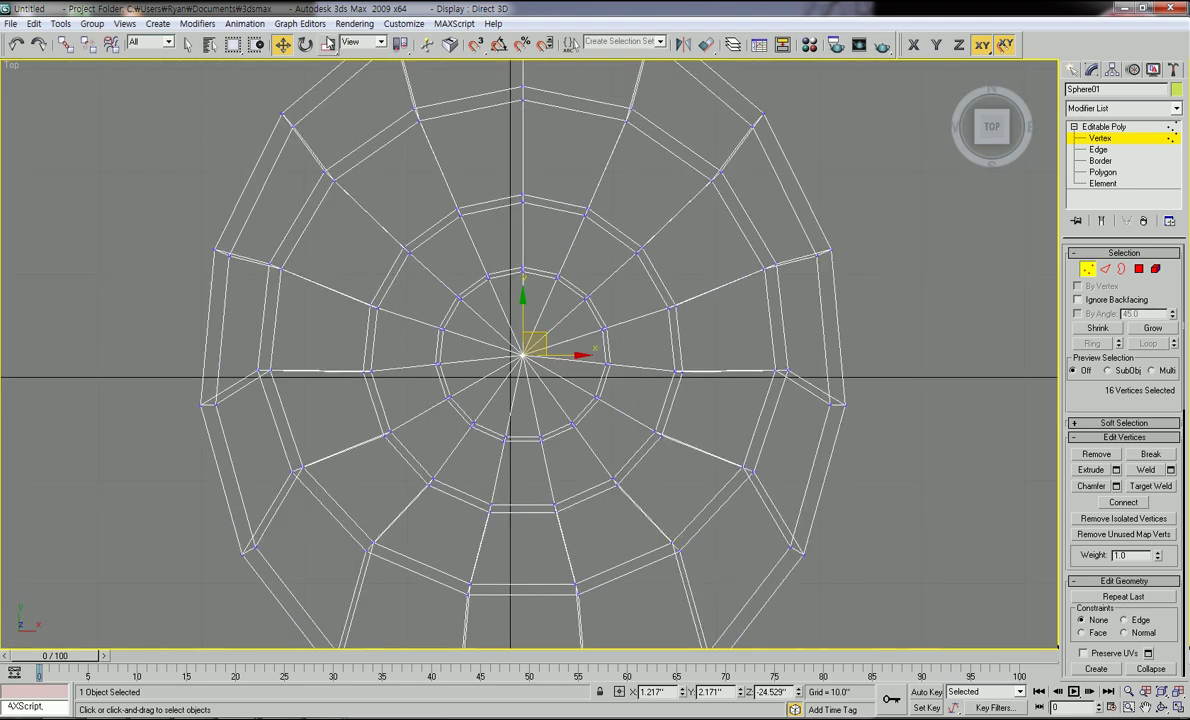
click(328, 45)
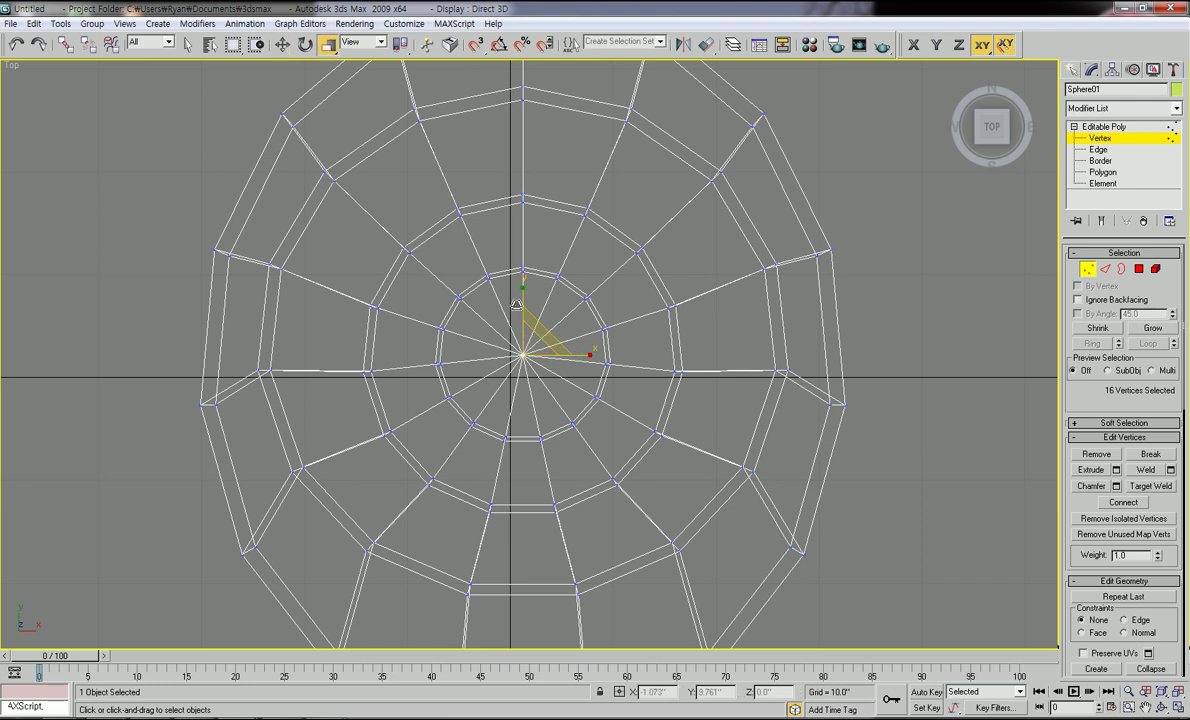
drag(543, 335, 528, 372)
drag(526, 378, 523, 392)
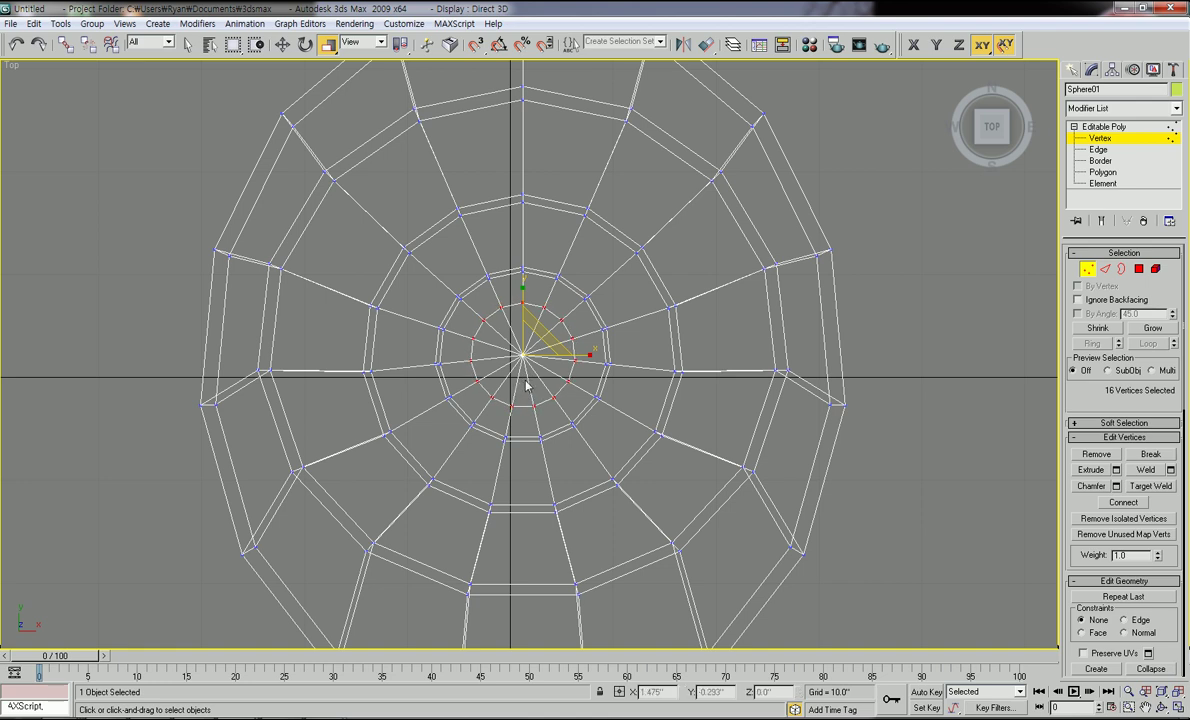
Examine the tapered stem's profile and its lower tip in the left view
key(l)
scroll(538, 382, up, 4)
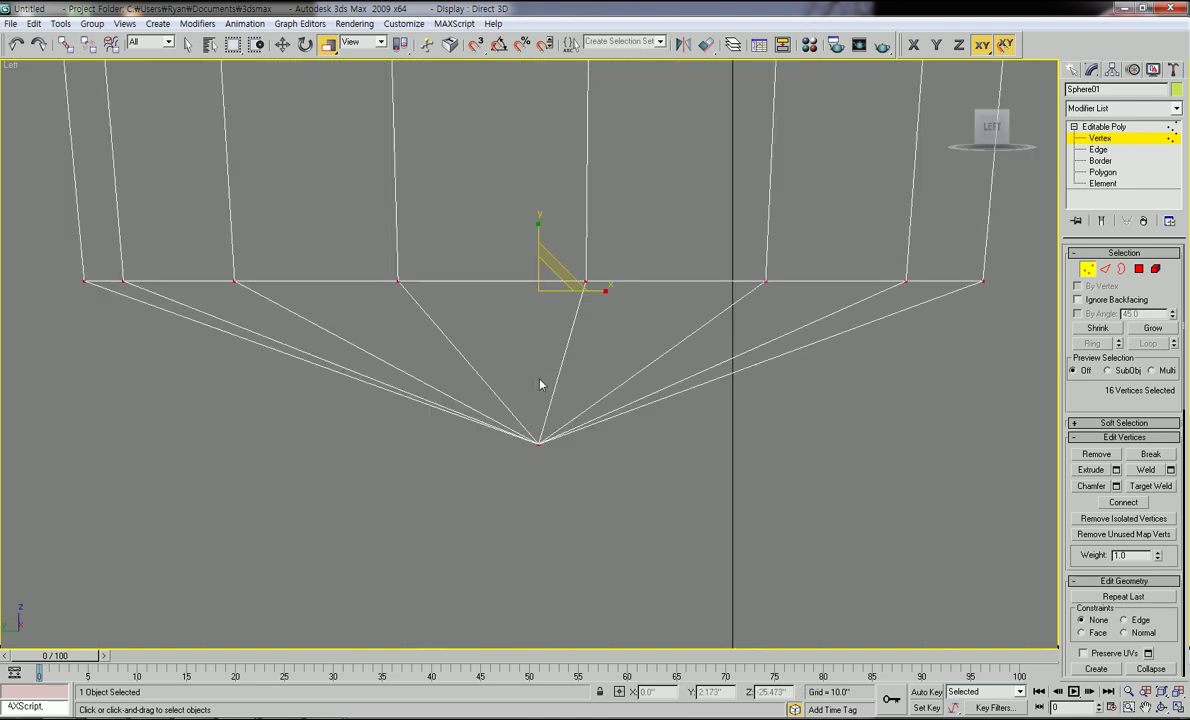
scroll(544, 392, down, 4)
middle_drag(546, 394, 534, 417)
scroll(534, 417, down, 6)
middle_drag(540, 342, 545, 305)
scroll(540, 425, up, 3)
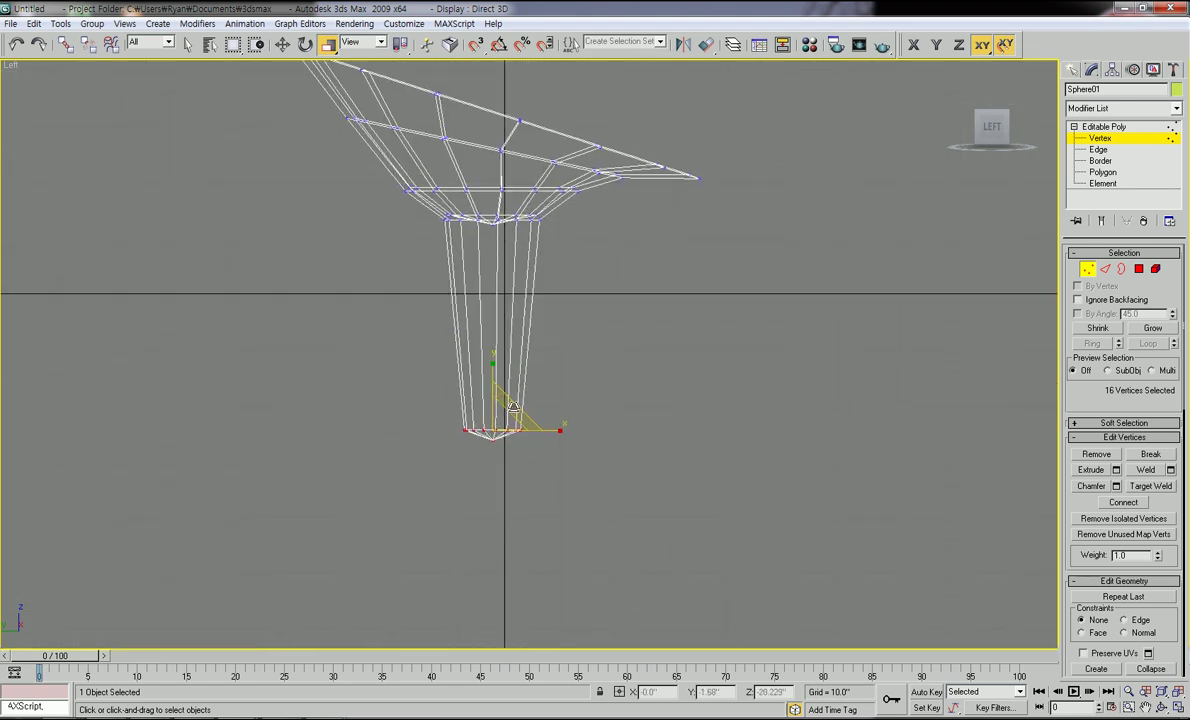
middle_drag(526, 380, 539, 425)
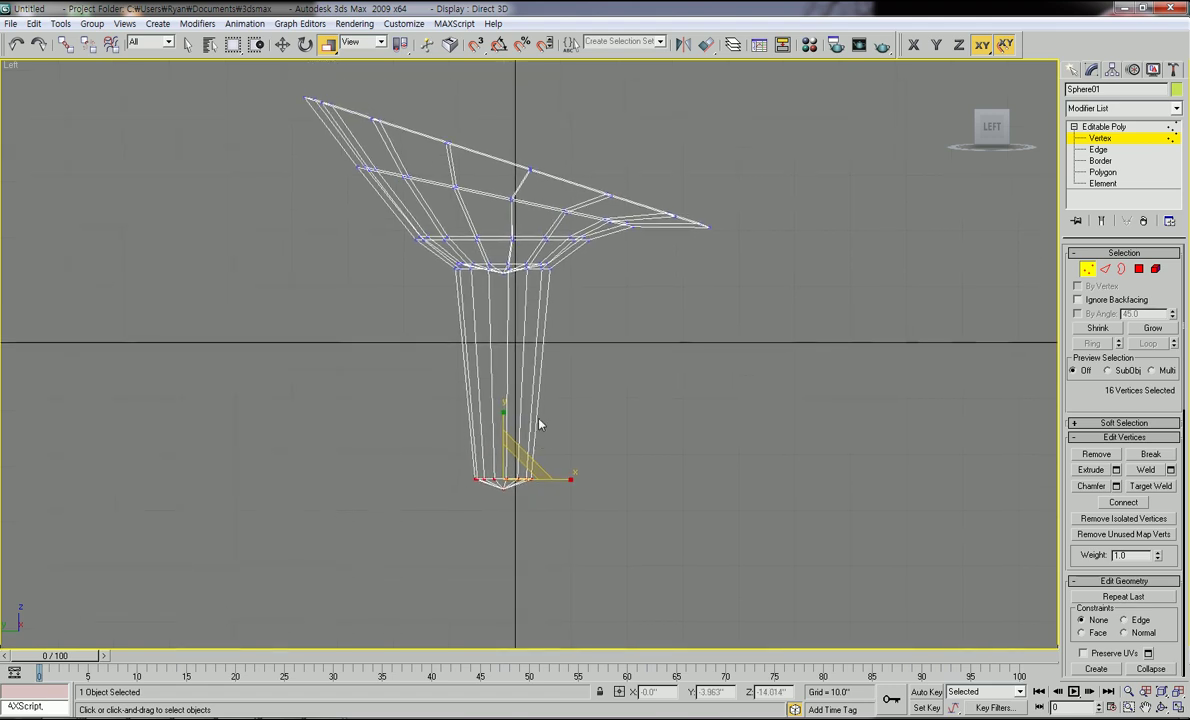
Narrow the stem's lower end further by scaling its selected vertices to 85% in X and Y, and return to the left view
key(t)
scroll(557, 430, down, 2)
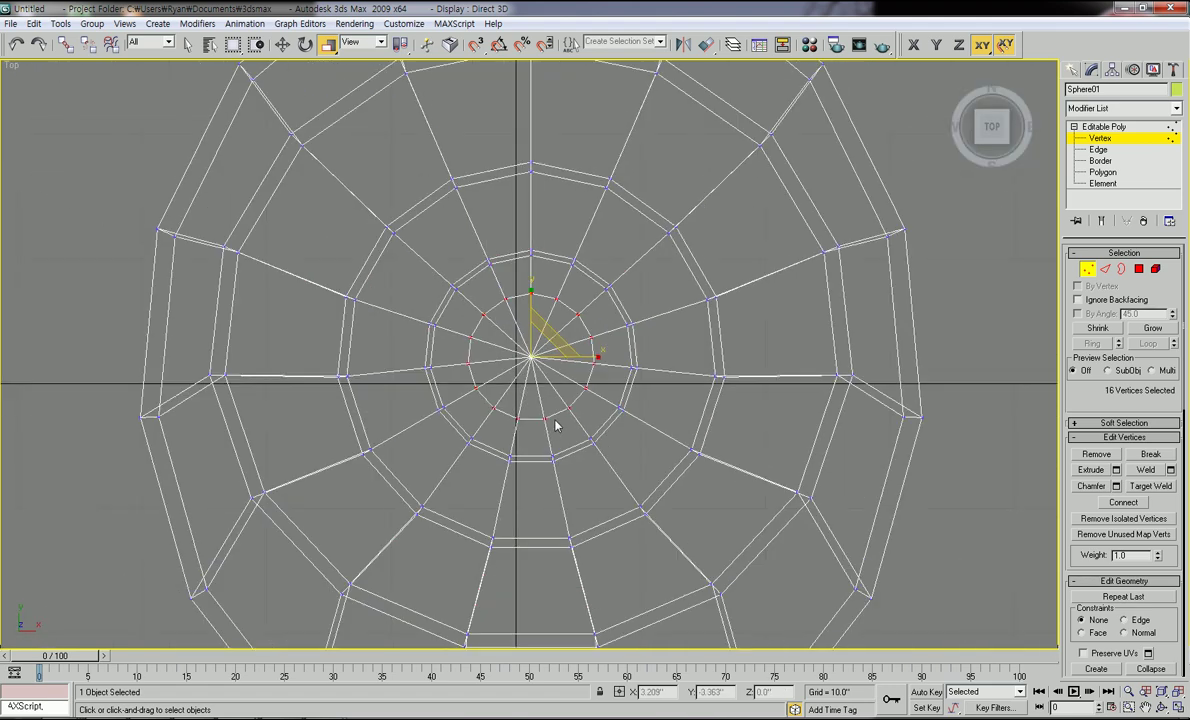
drag(554, 335, 548, 350)
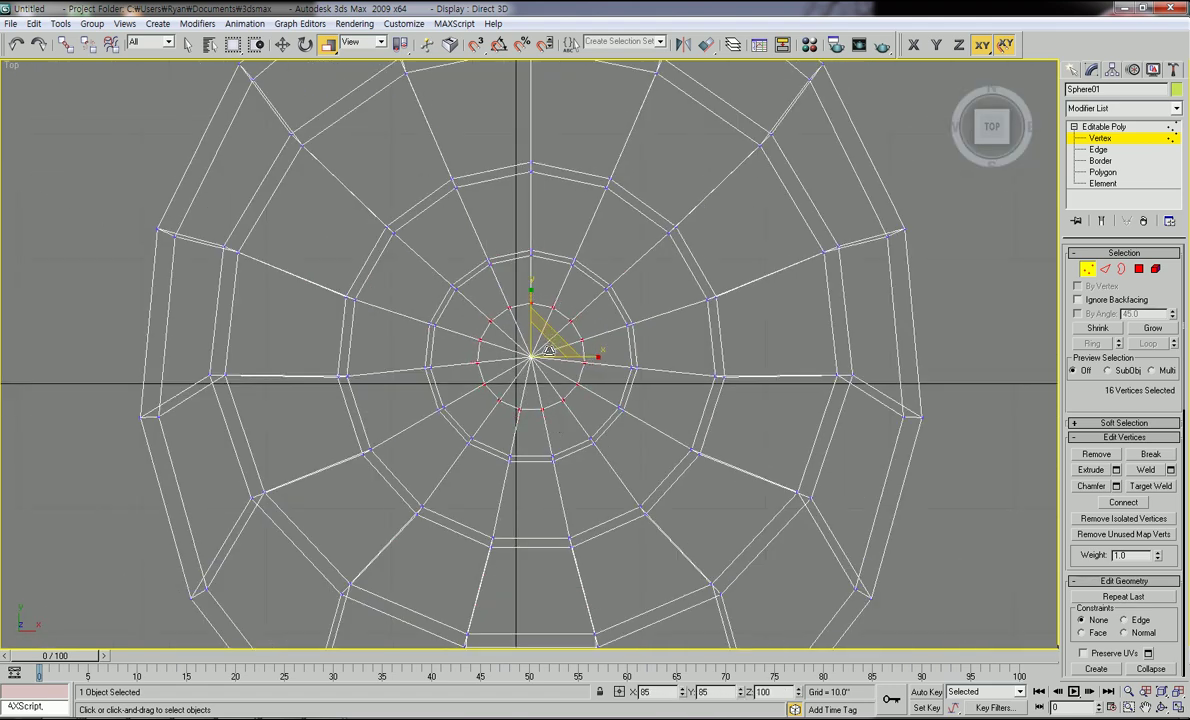
scroll(548, 350, up, 3)
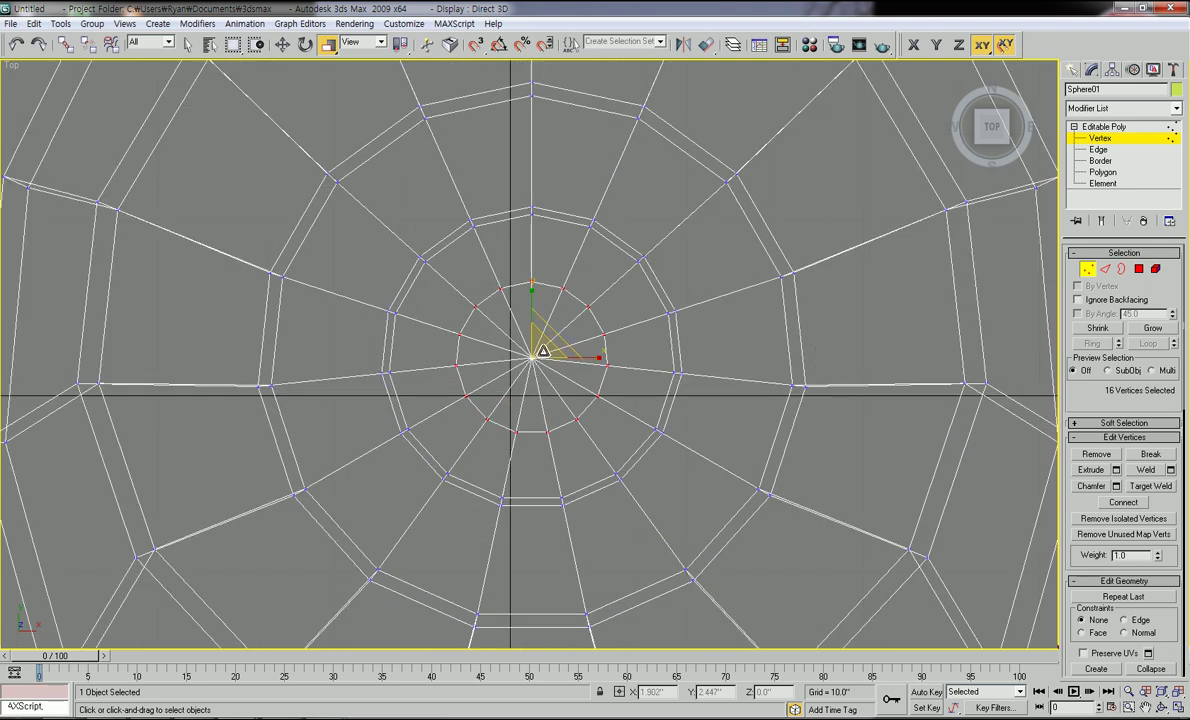
key(l)
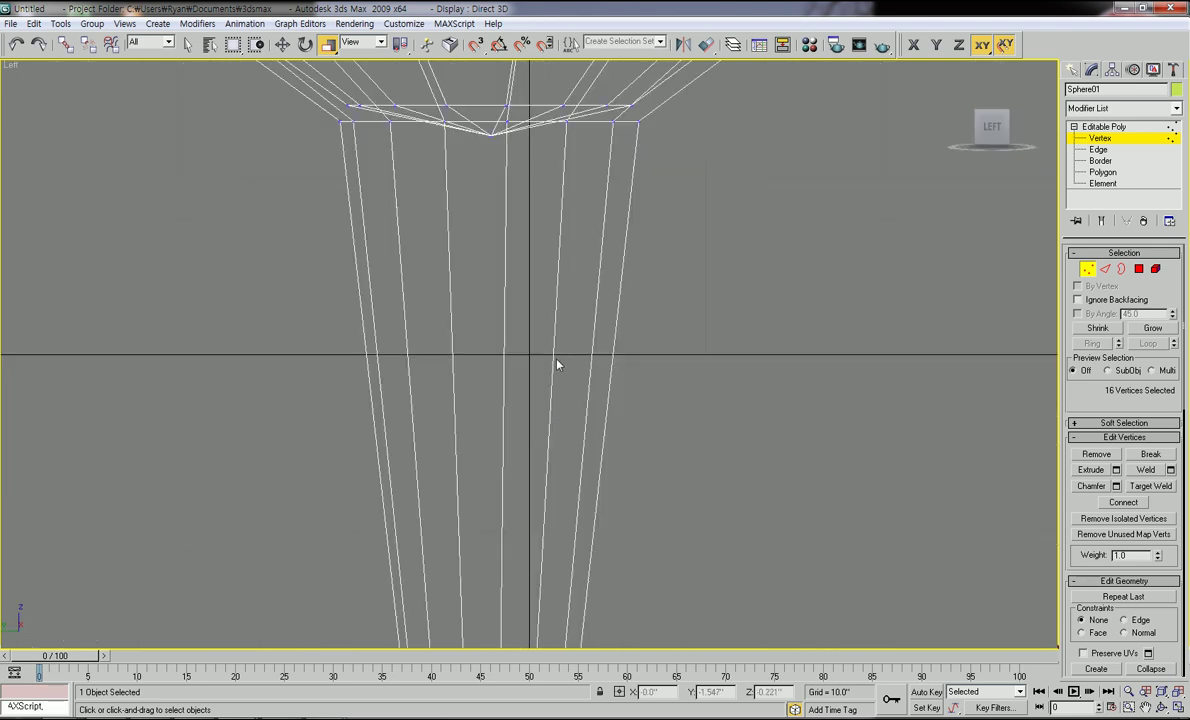
Leave vertex-level editing of the bowl and stem and deselect the object
scroll(557, 362, down, 3)
middle_drag(558, 371, 540, 398)
scroll(559, 382, down, 1)
scroll(543, 398, up, 1)
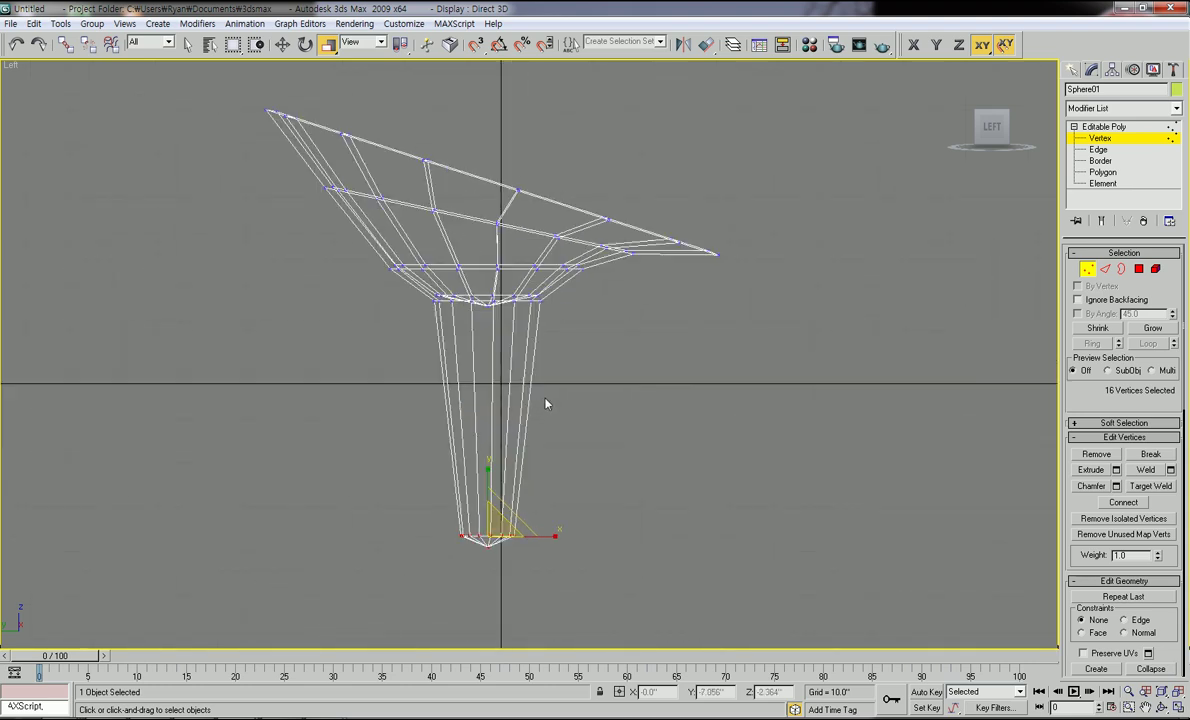
scroll(543, 405, down, 4)
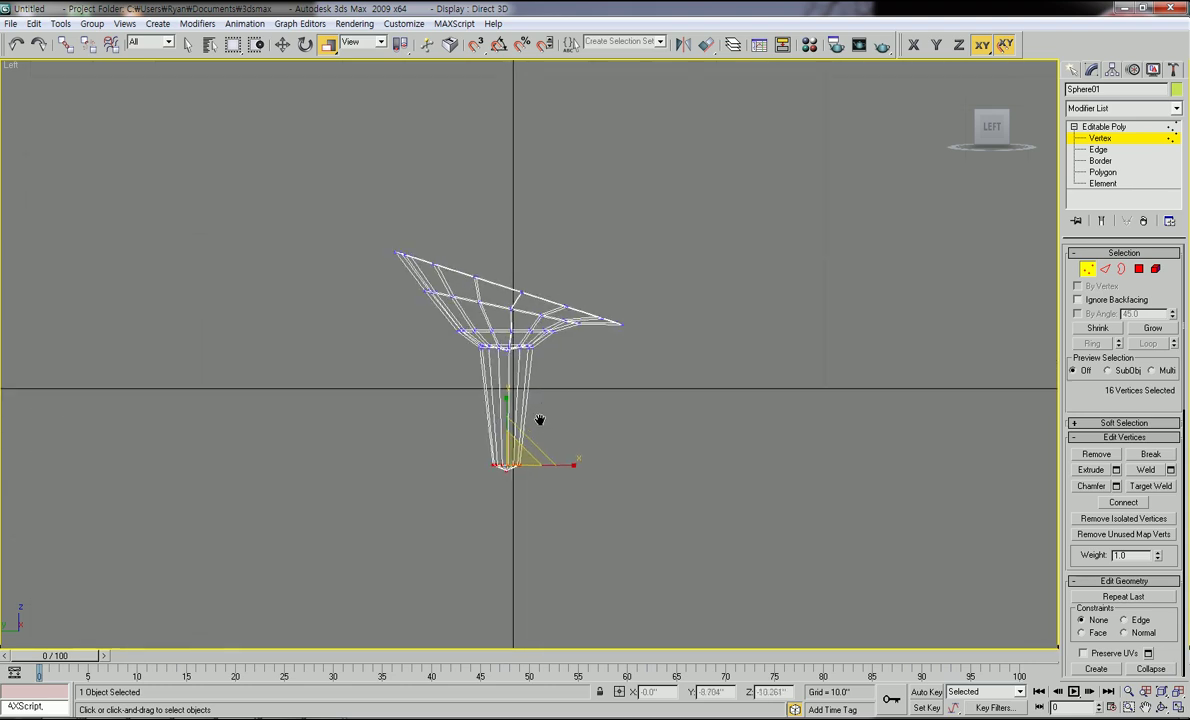
click(1090, 138)
click(775, 240)
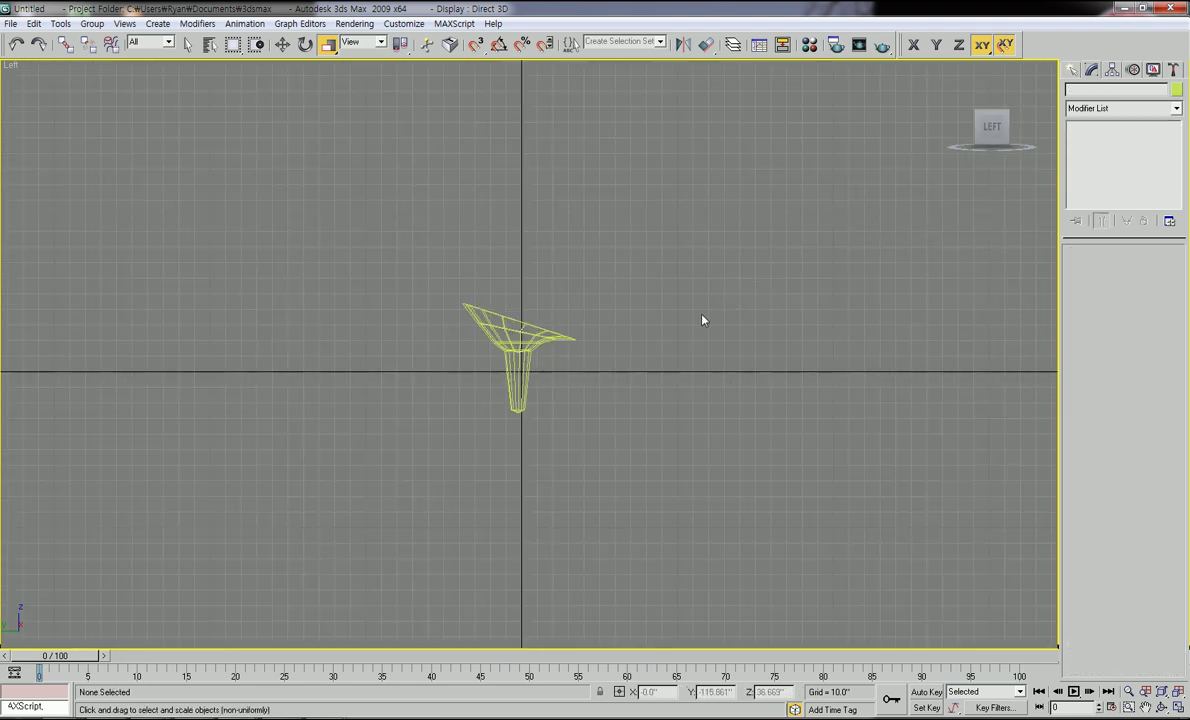
Switch to shaded display and inspect the bowl and stem from above and from the side
key(F3)
mouse_move(635, 364)
alt+middle_down()
mouse_move(590, 409)
mouse_move(523, 375)
mouse_move(441, 390)
mouse_move(475, 417)
mouse_move(566, 428)
alt+middle_up()
scroll(515, 463, up, 4)
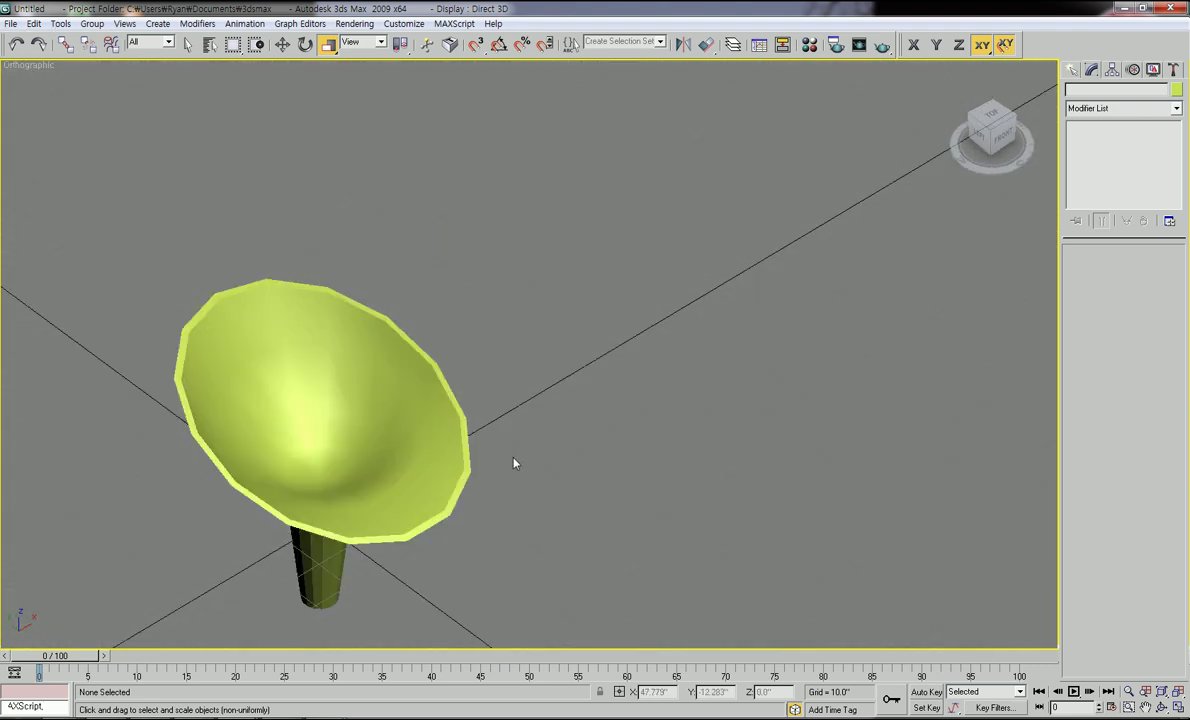
alt+middle_drag(515, 463, 412, 195)
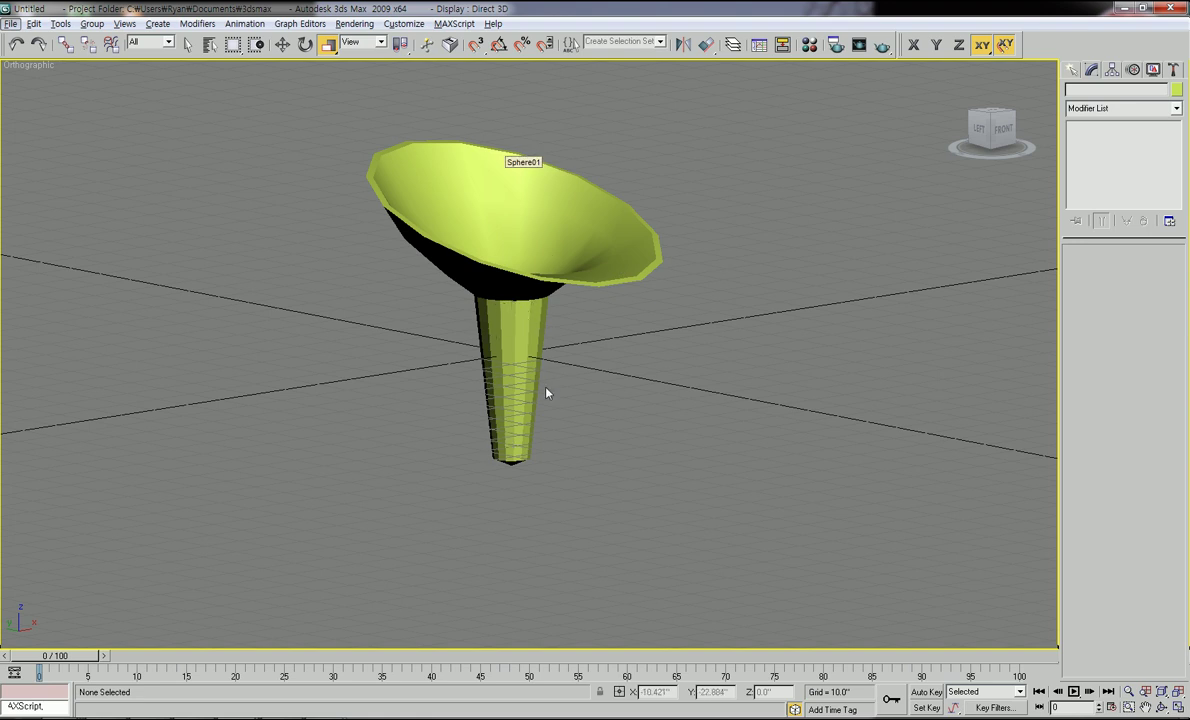
alt+middle_drag(533, 413, 547, 449)
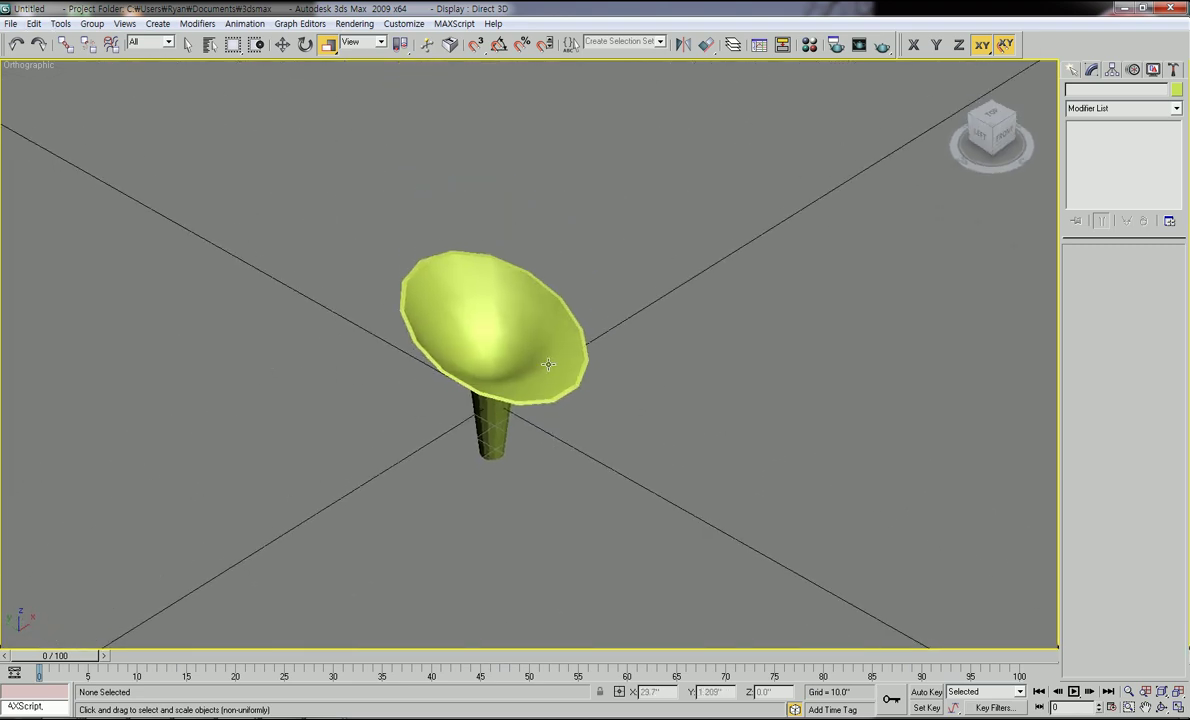
Smooth the bowl and stem with NURMS subdivision at 2 display iterations, then deselect the object
click(545, 366)
scroll(548, 386, up, 4)
middle_drag(548, 388, 588, 356)
scroll(590, 356, down, 2)
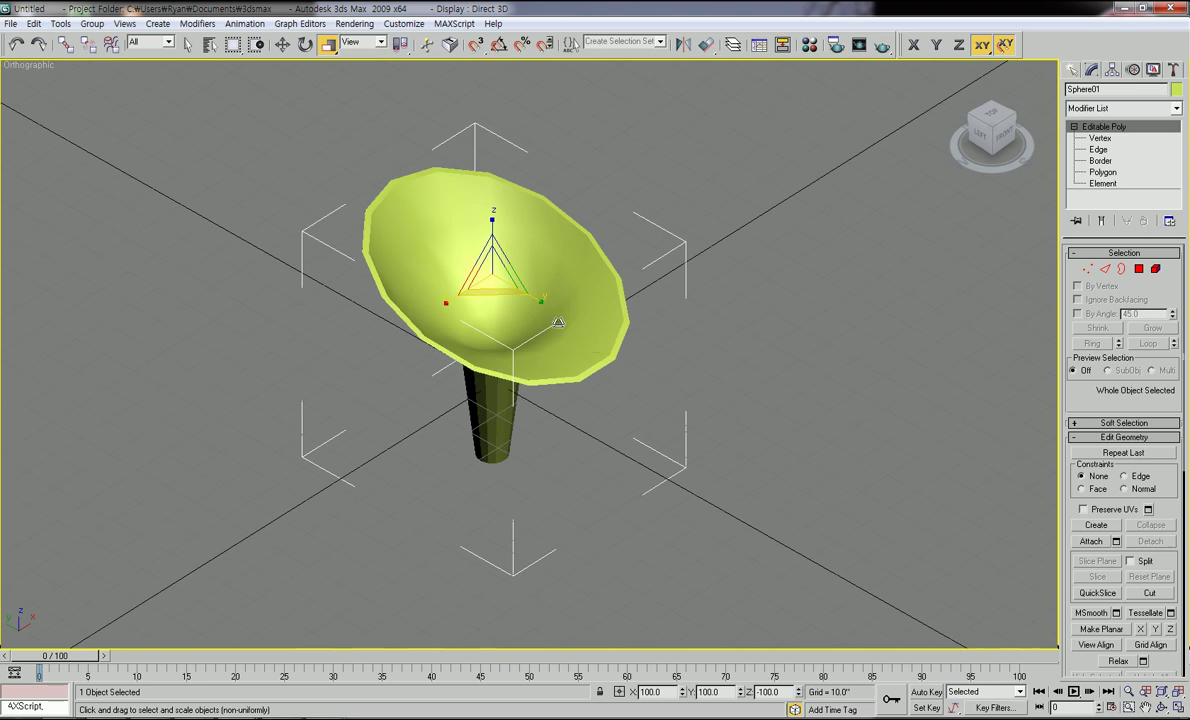
alt+middle_drag(988, 190, 574, 349)
scroll(1091, 404, down, 5)
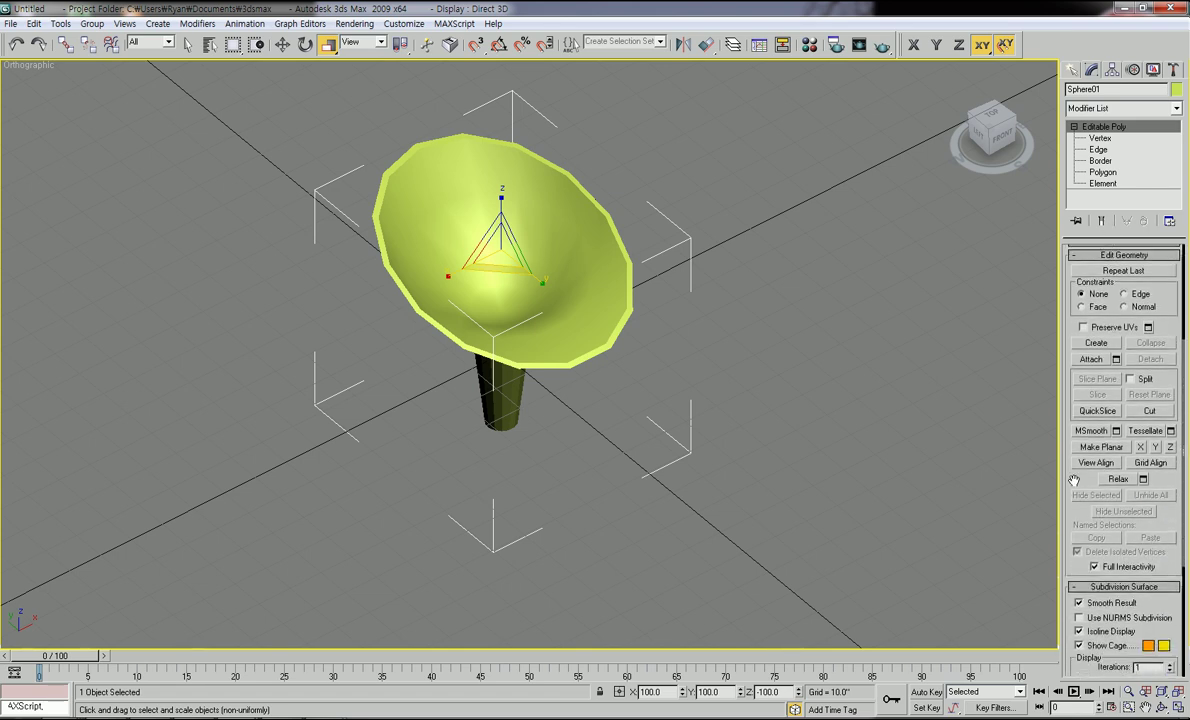
scroll(1100, 430, down, 5)
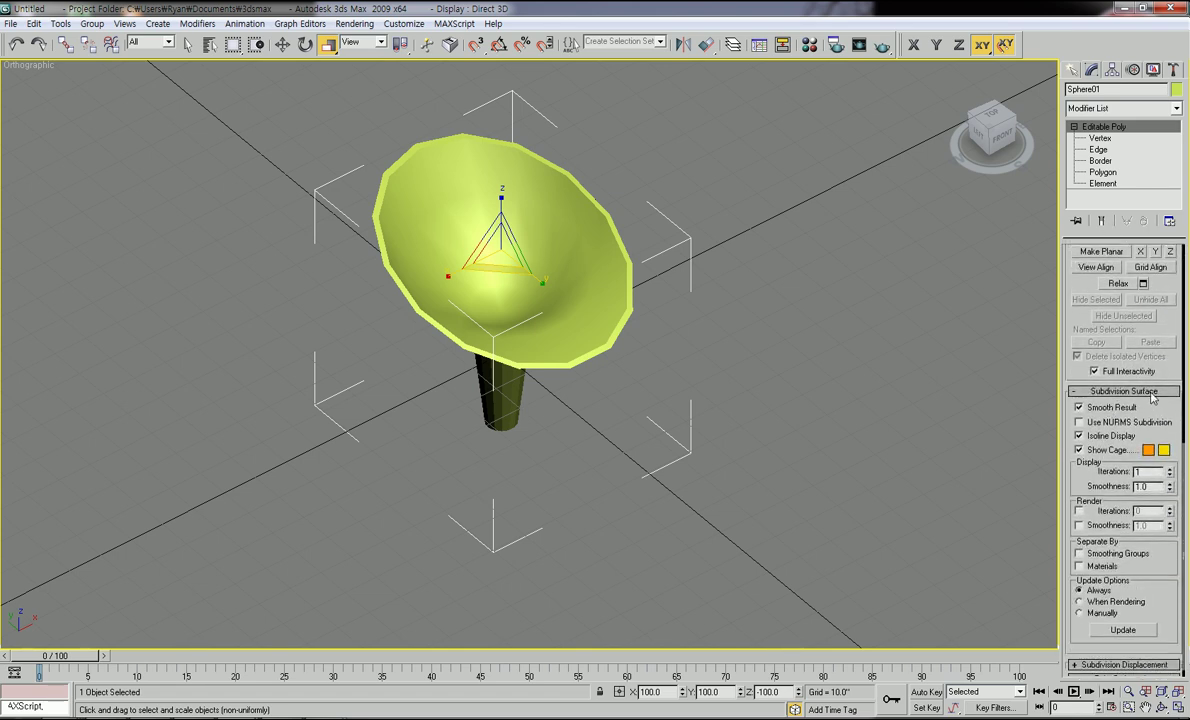
click(1080, 424)
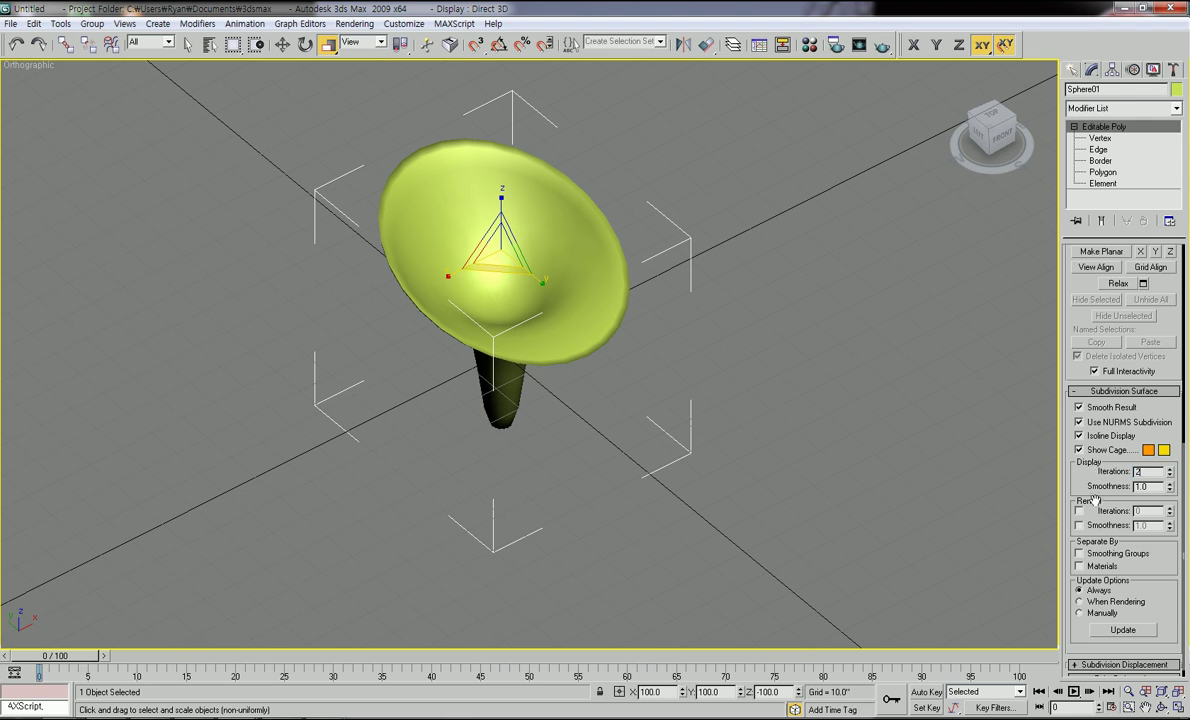
click(845, 491)
Examine the smoothed bowl's rim and inner surface and the rounded lower end of the stem
alt+middle_drag(845, 491, 598, 425)
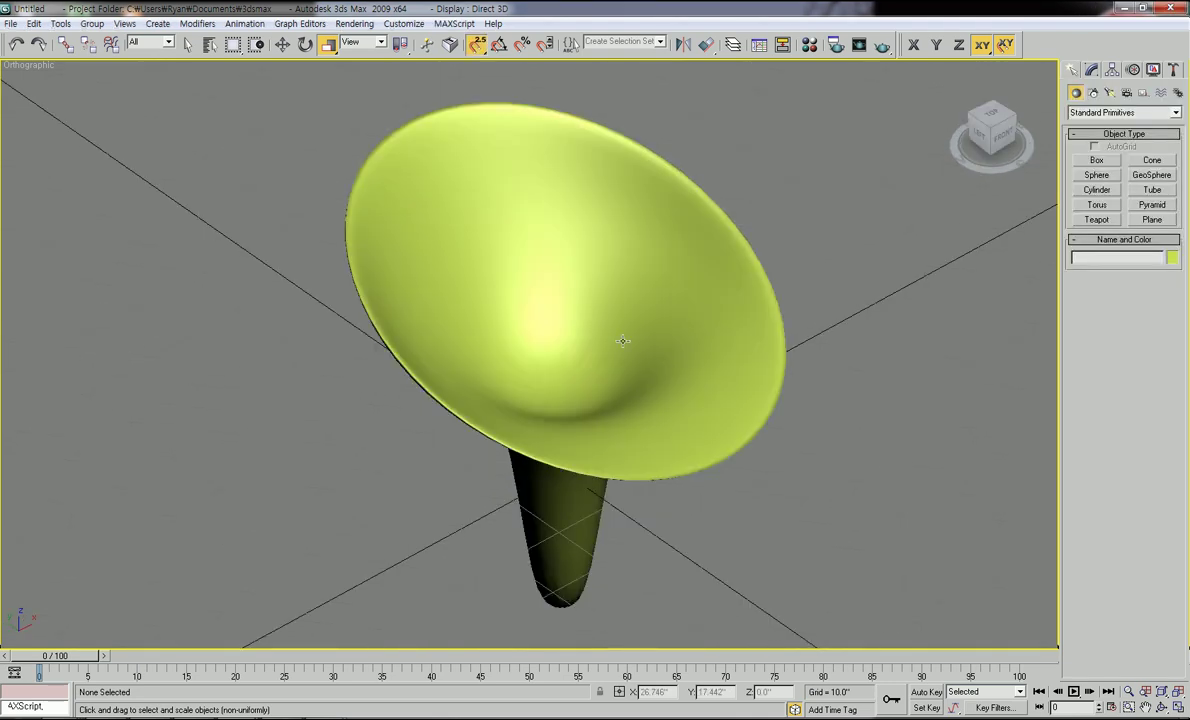
middle_drag(616, 427, 587, 408)
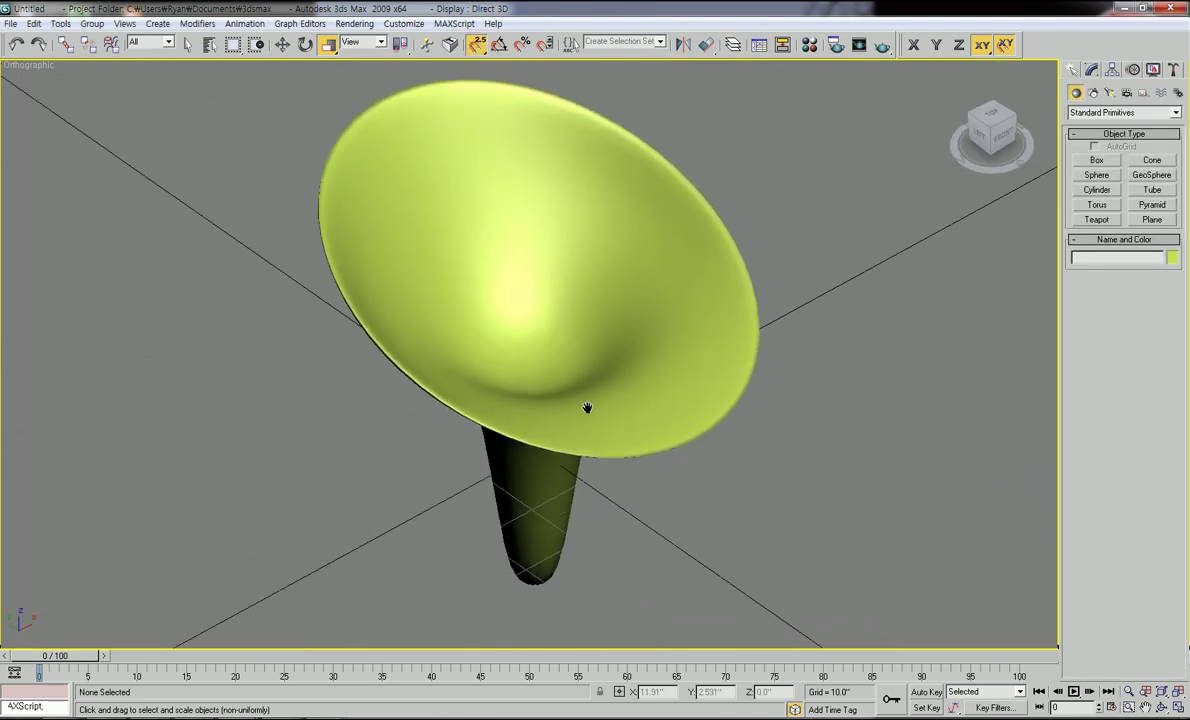
middle_drag(596, 487, 603, 397)
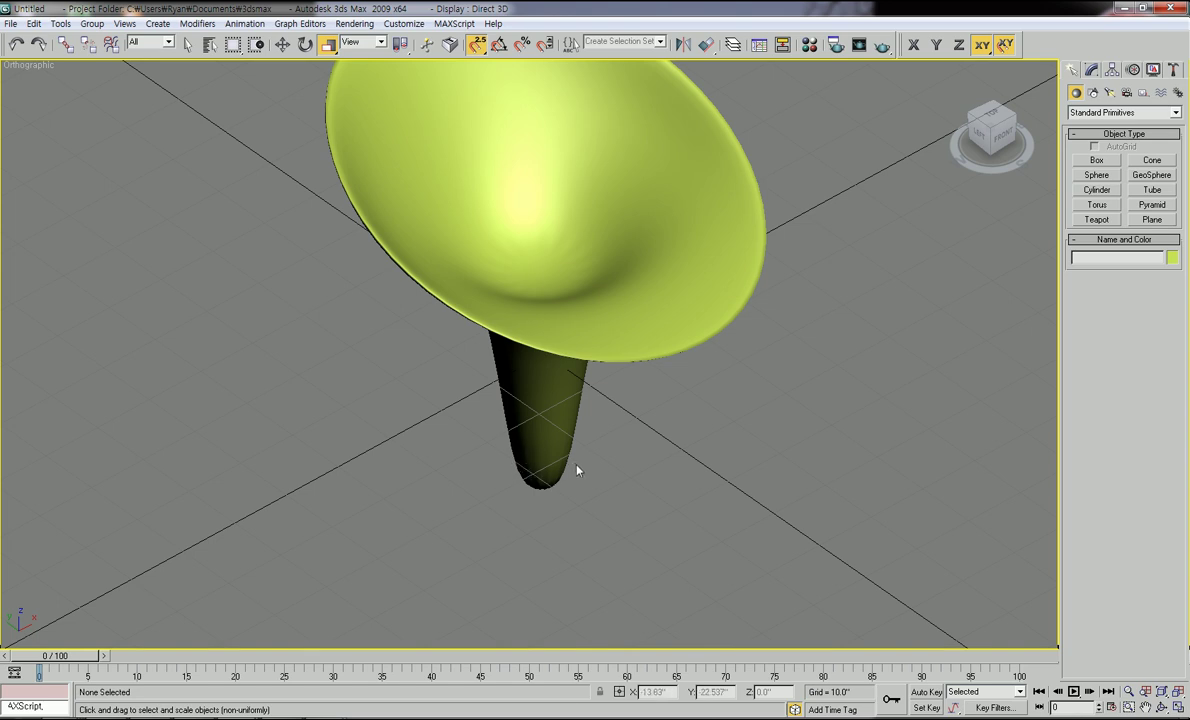
scroll(576, 470, down, 4)
scroll(566, 494, up, 5)
scroll(566, 478, down, 1)
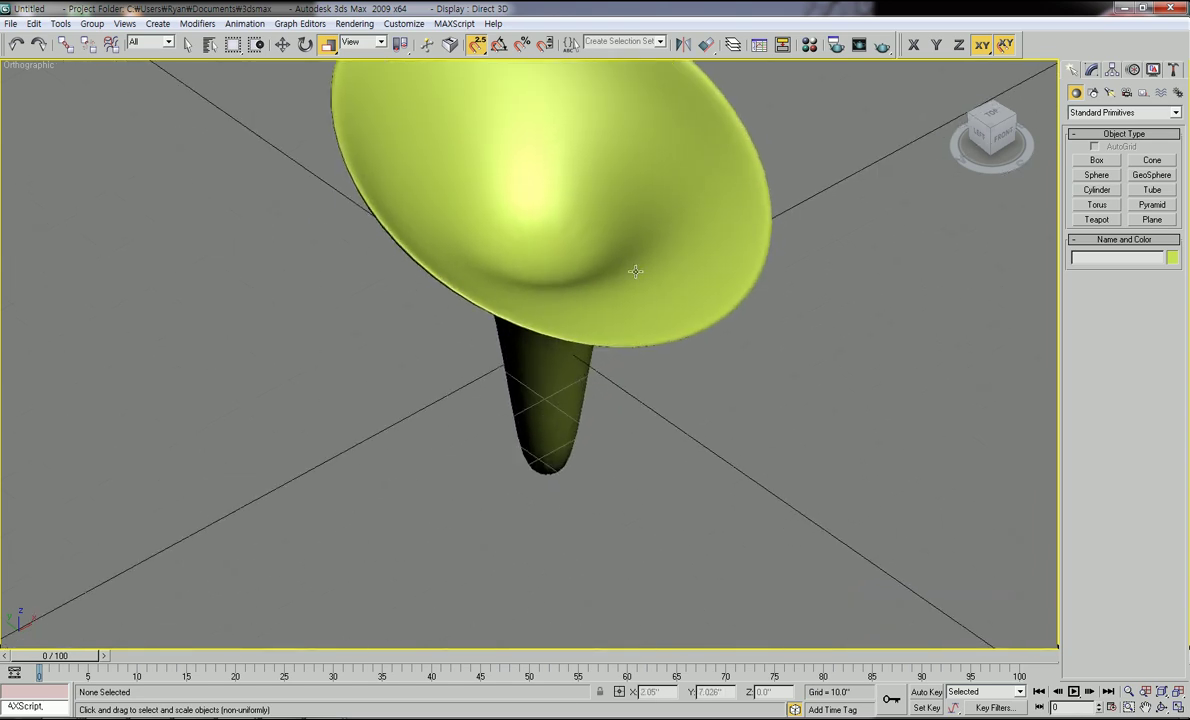
scroll(586, 318, down, 2)
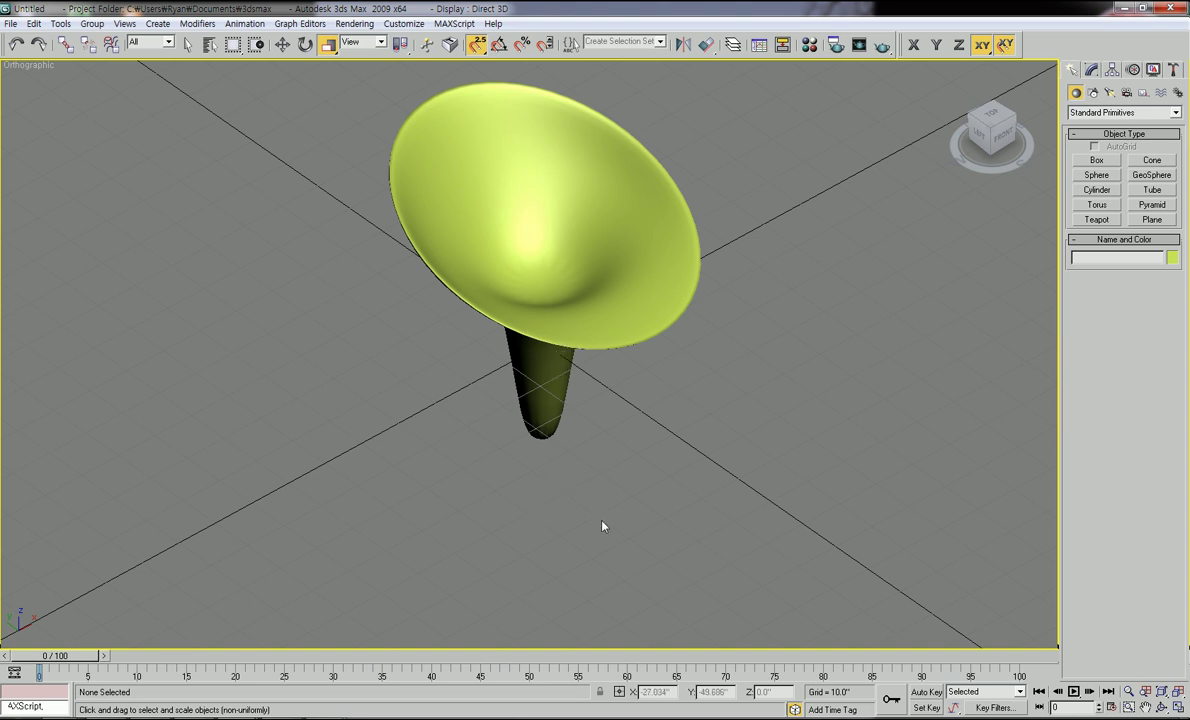
mouse_move(541, 423)
middle_down()
mouse_move(526, 468)
mouse_move(550, 420)
middle_up()
scroll(523, 460, up, 2)
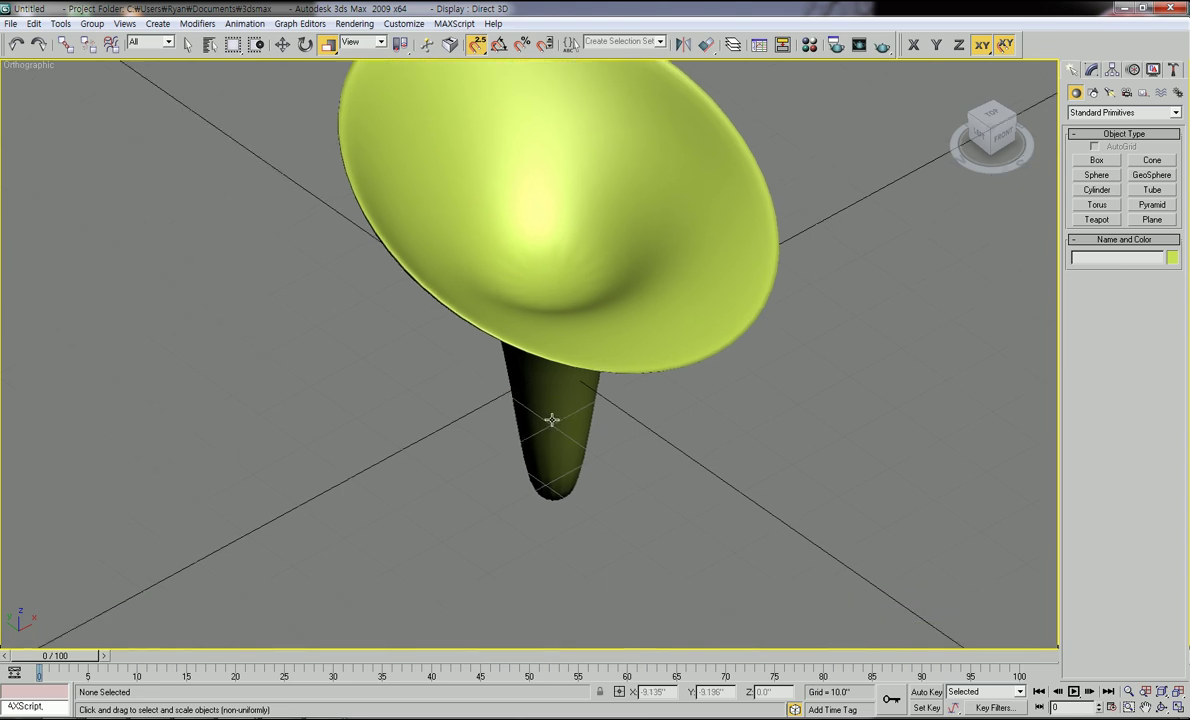
scroll(549, 420, down, 2)
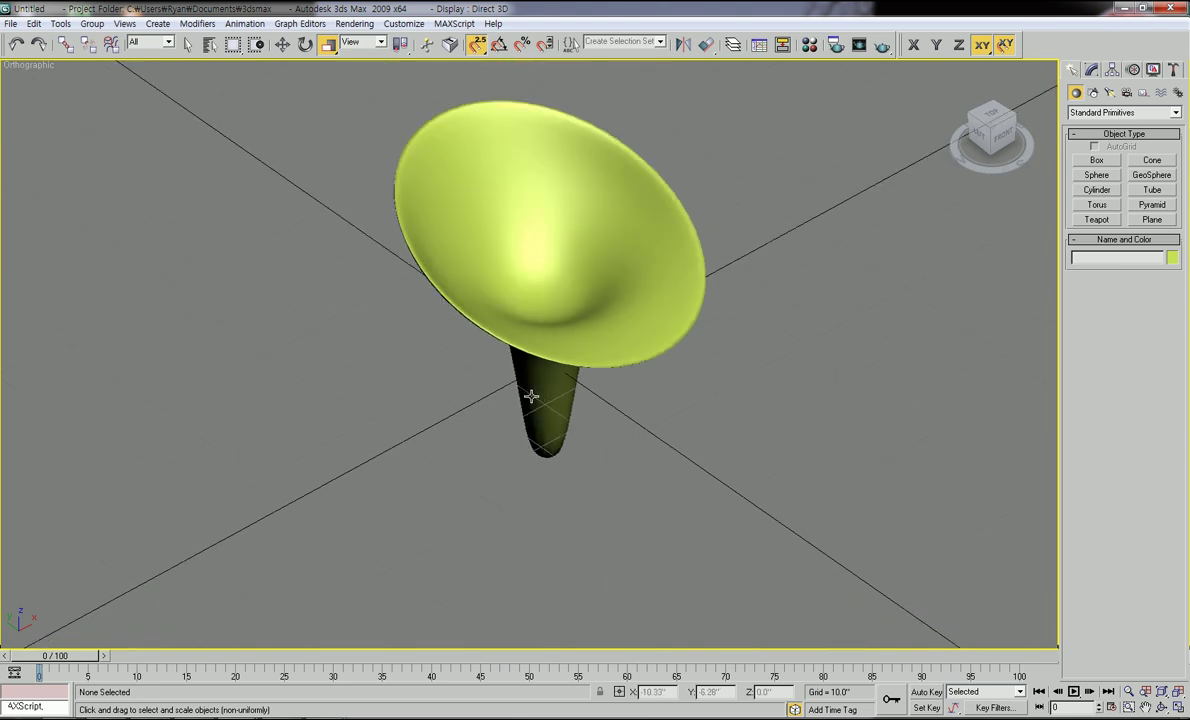
Show the whole model in the top view in wireframe display
key(t)
key(z)
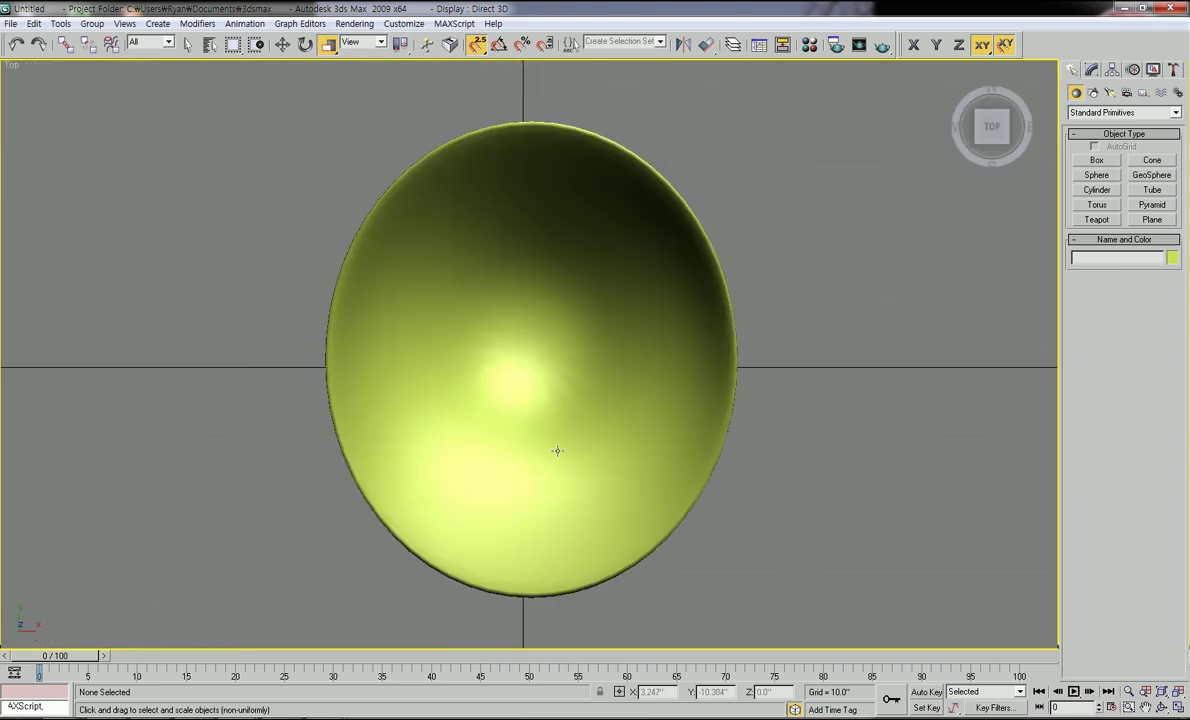
middle_drag(607, 462, 586, 417)
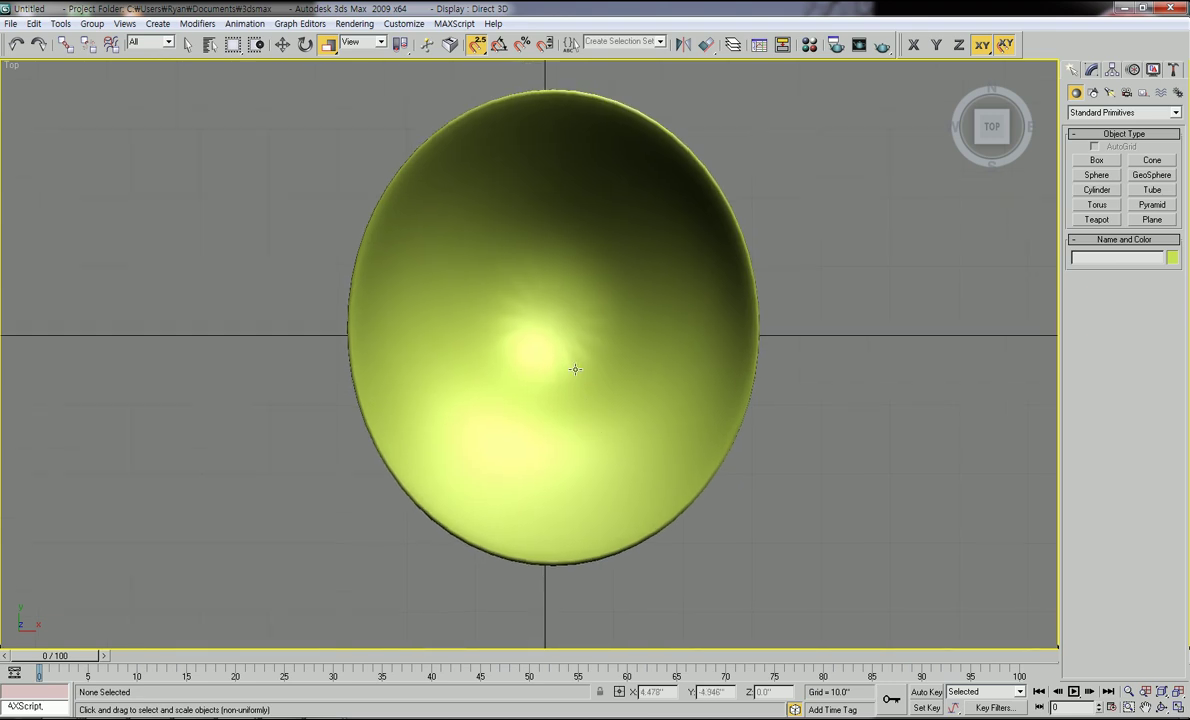
key(F3)
middle_drag(576, 330, 637, 352)
scroll(540, 356, up, 2)
scroll(608, 366, down, 2)
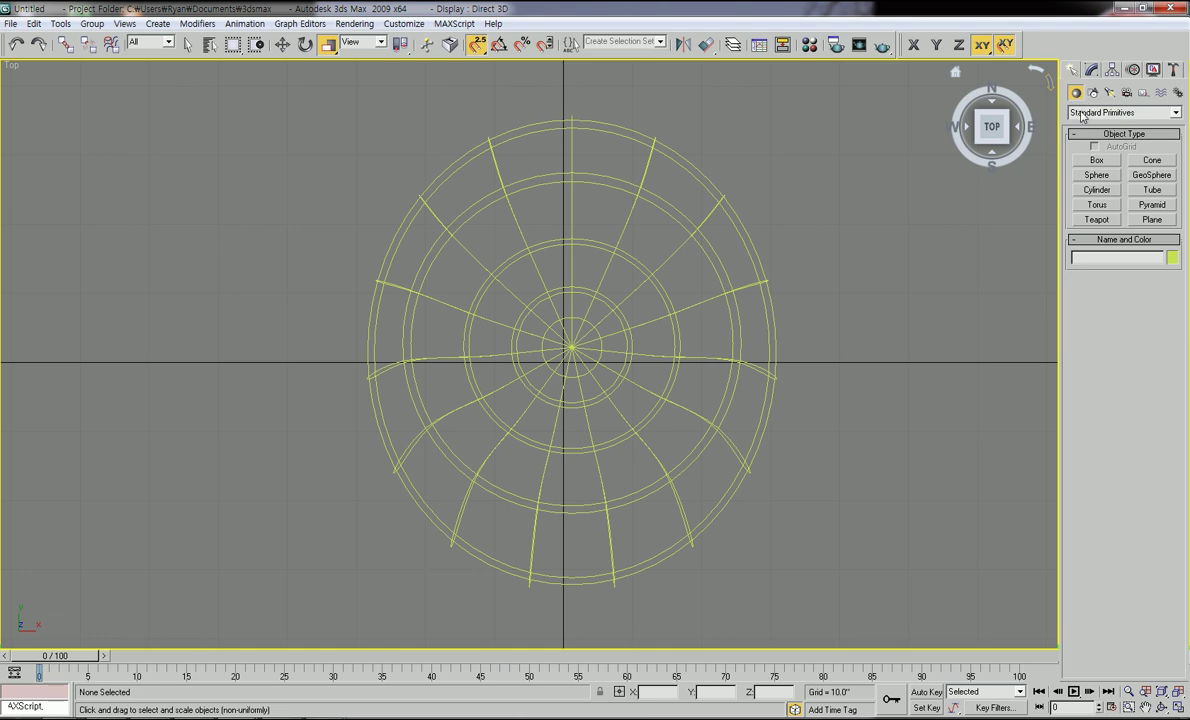
Start a chamfered cylinder (ChamferCyl) from the extended primitives, with snapping kept on in 2.5D mode
click(1176, 113)
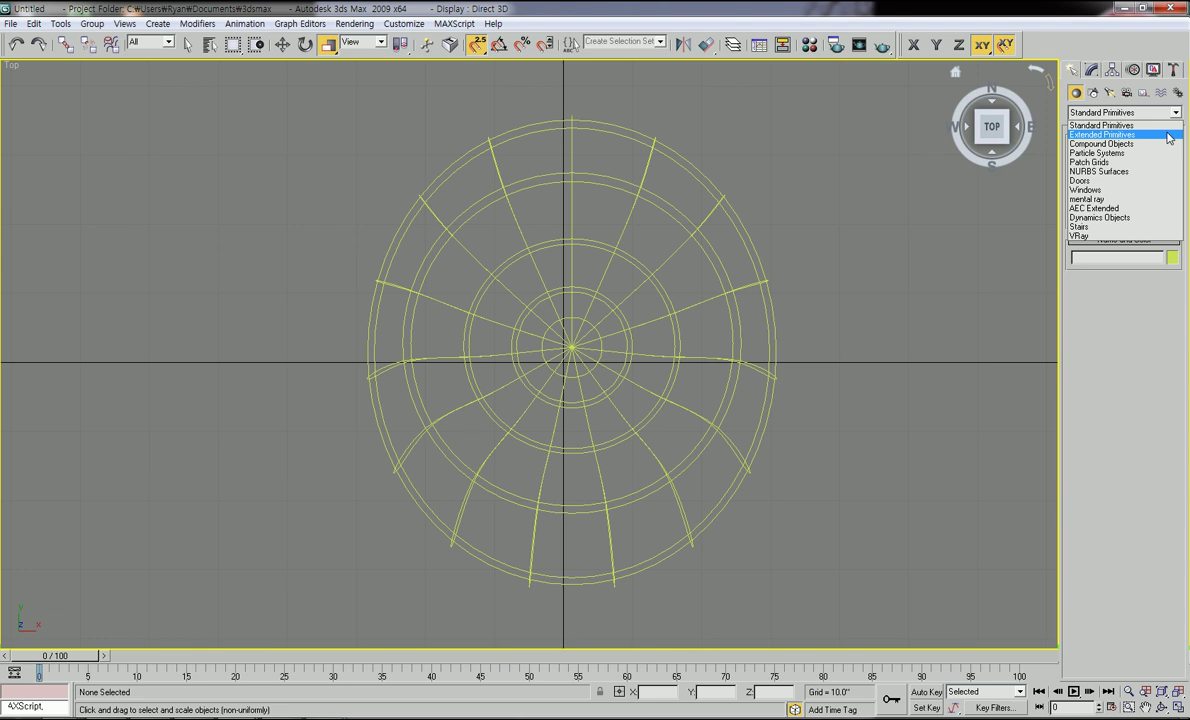
click(1168, 135)
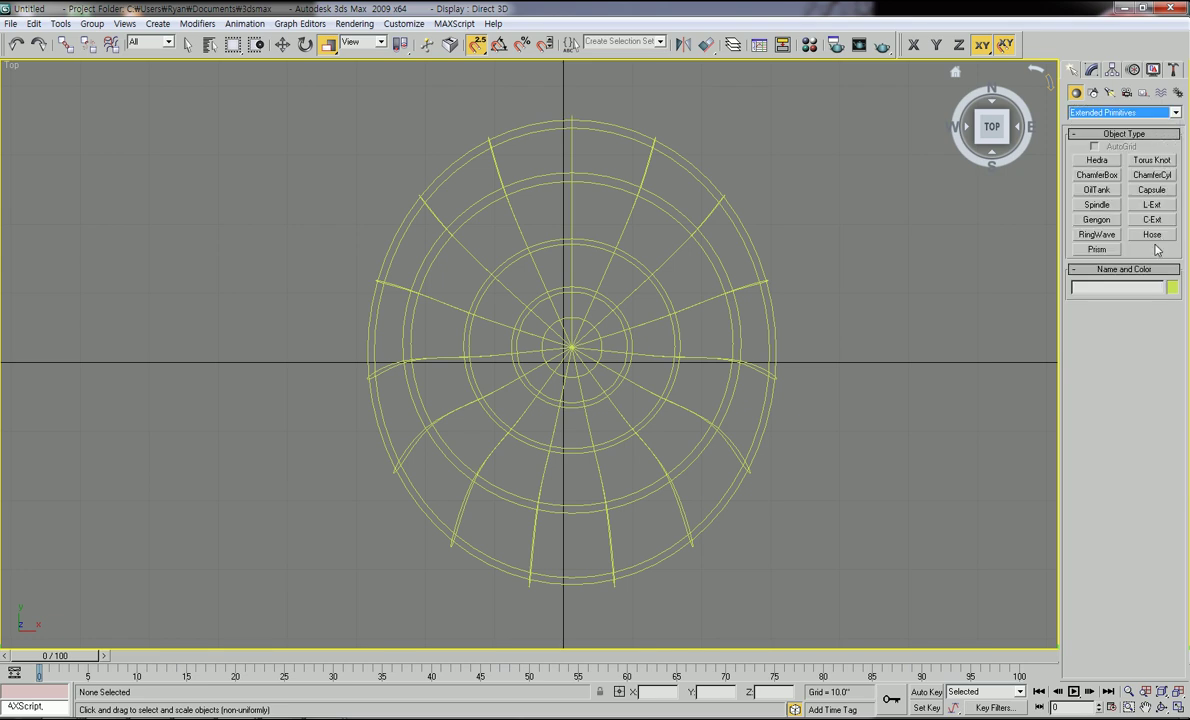
click(1151, 176)
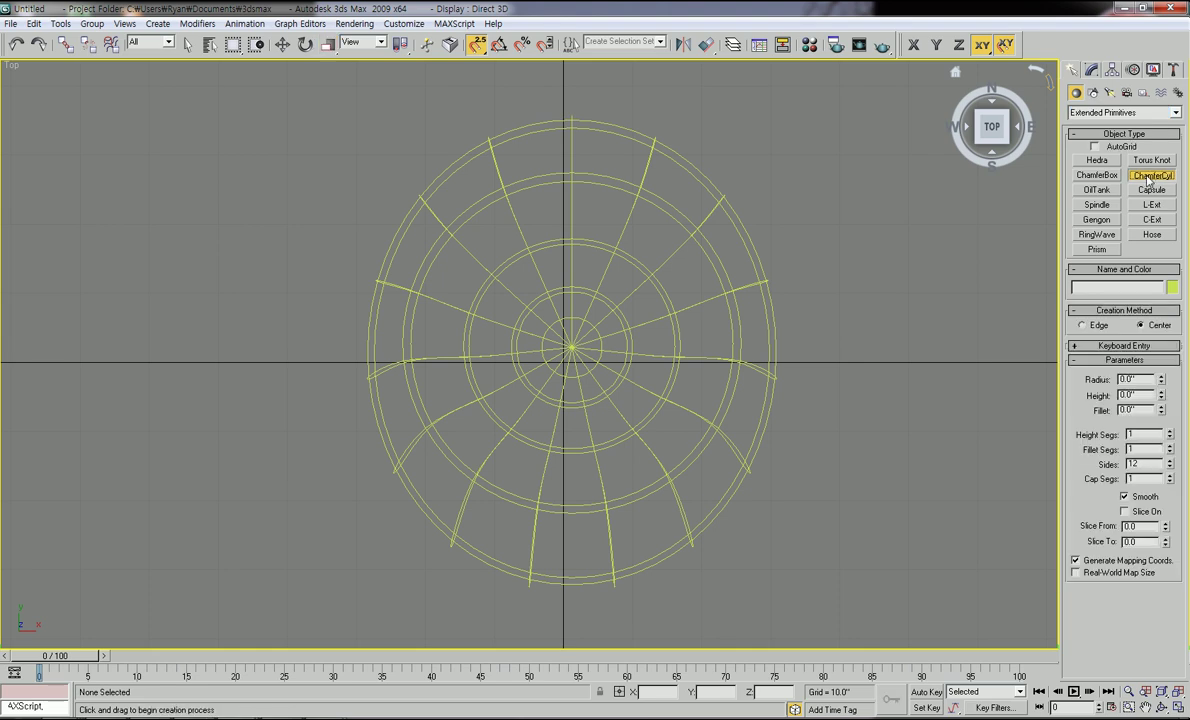
scroll(643, 300, up, 4)
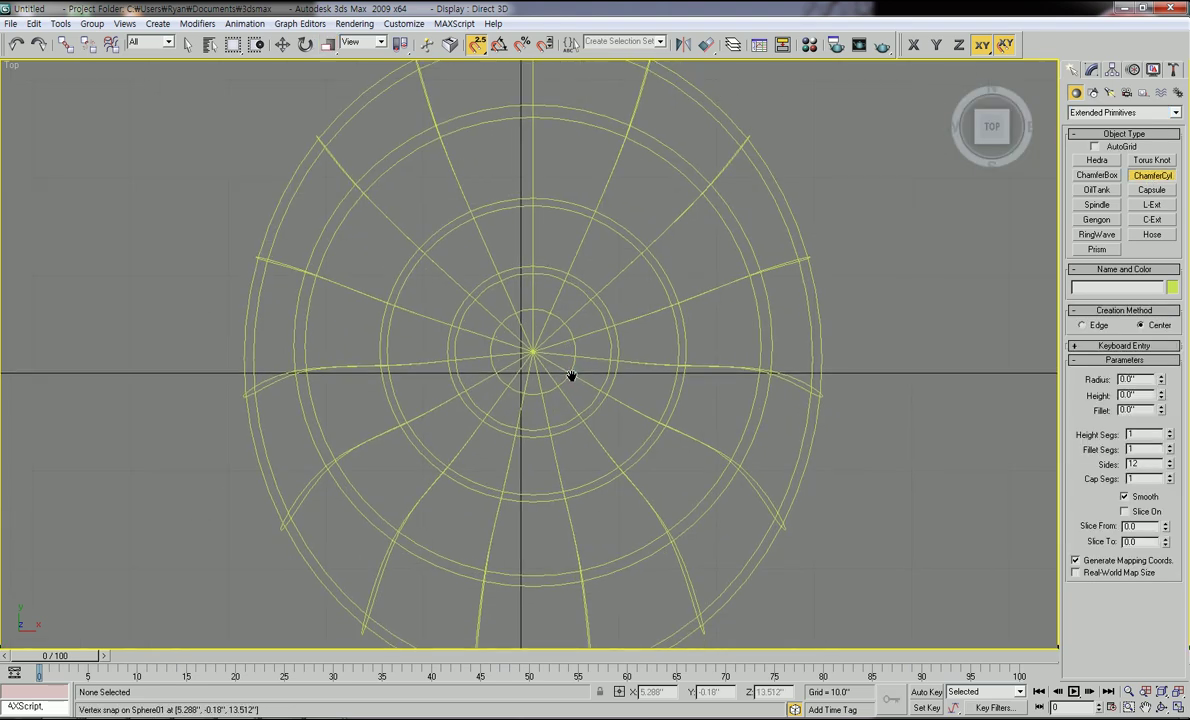
scroll(570, 376, up, 2)
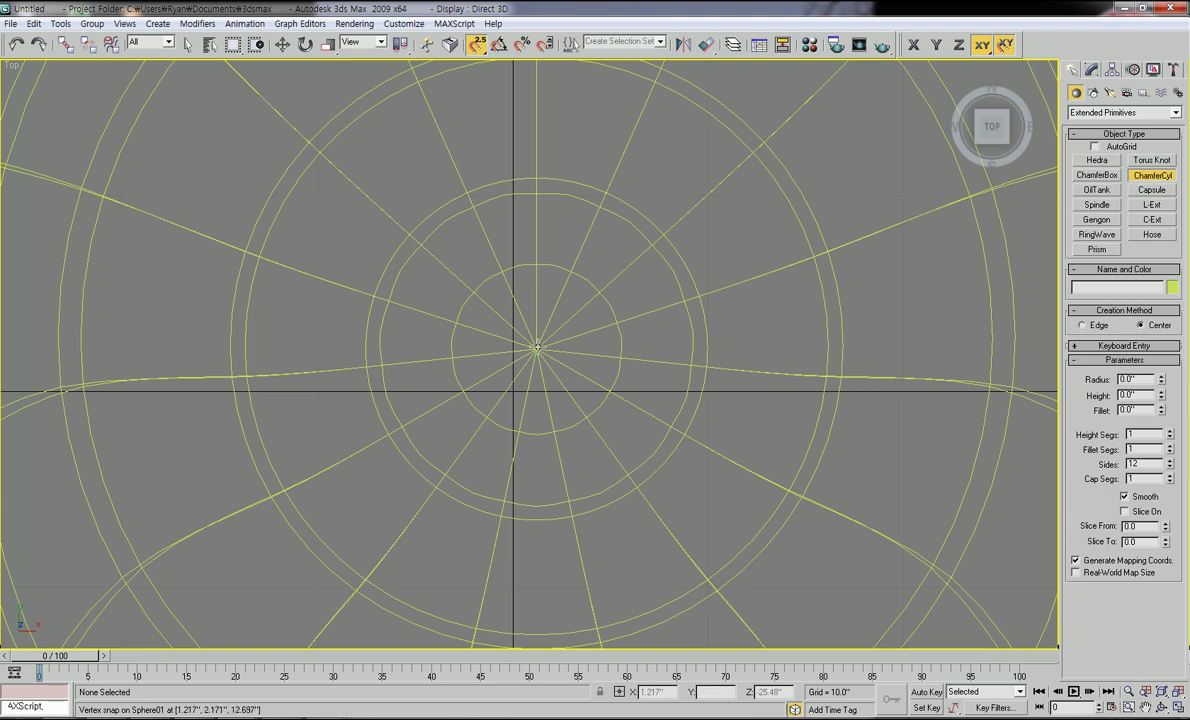
scroll(536, 349, down, 1)
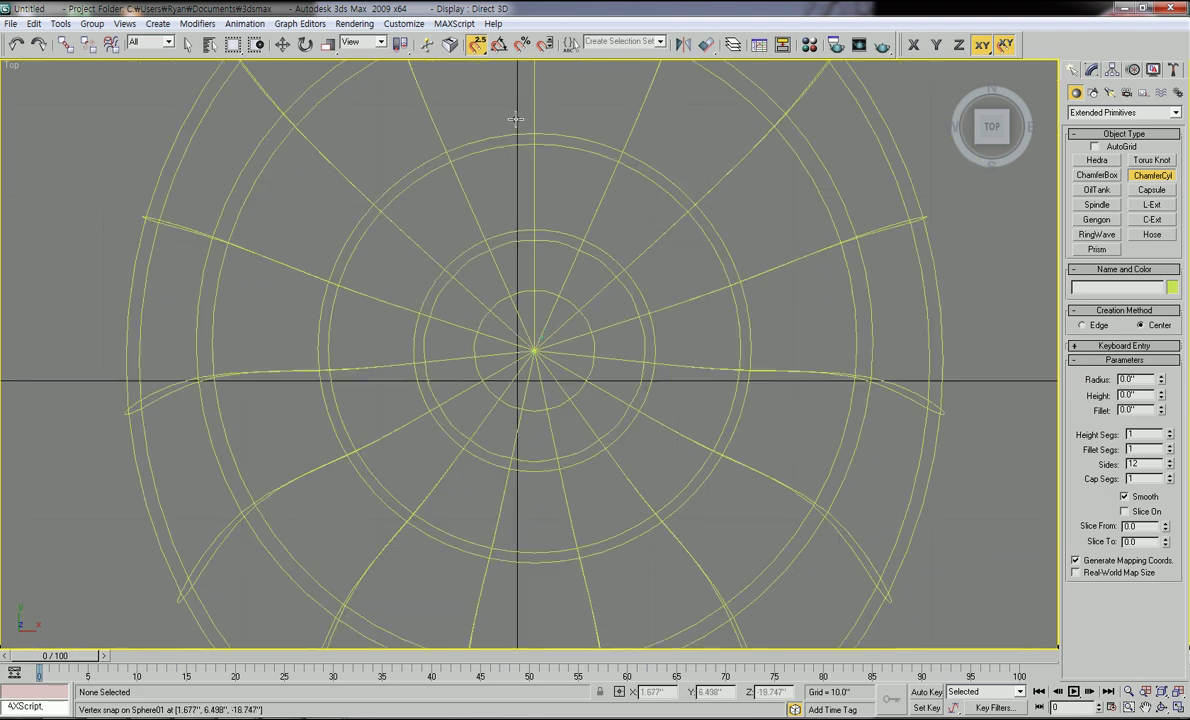
click(482, 48)
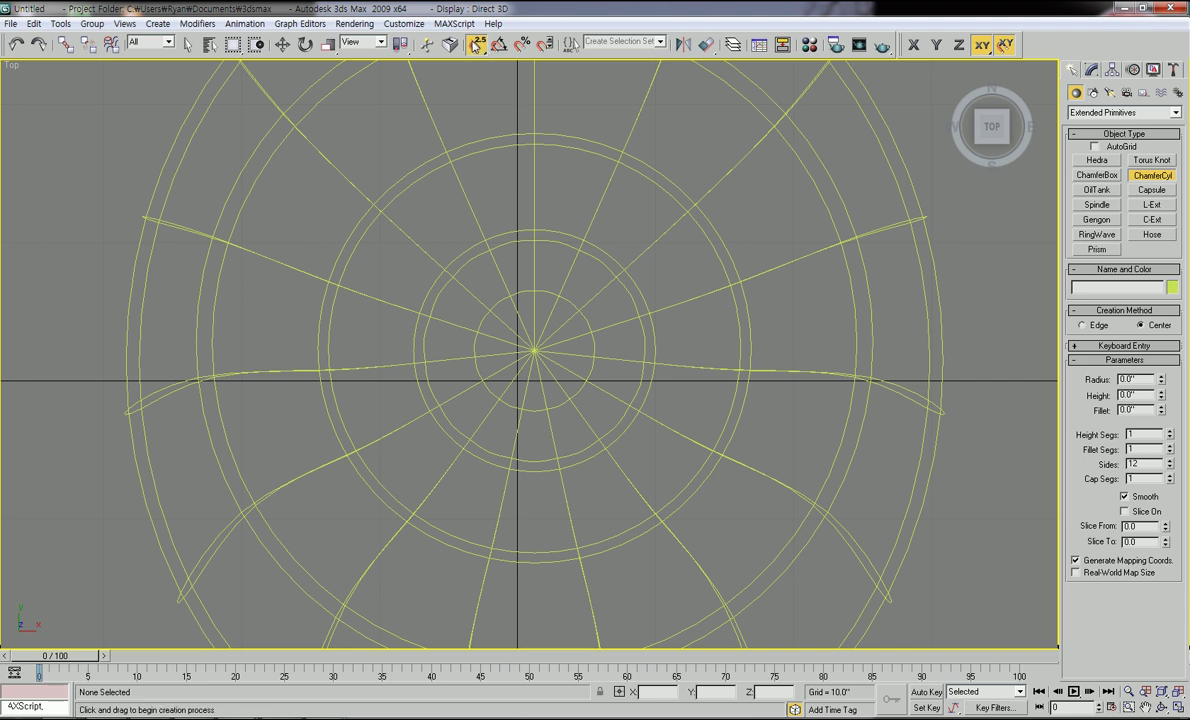
drag(483, 53, 483, 80)
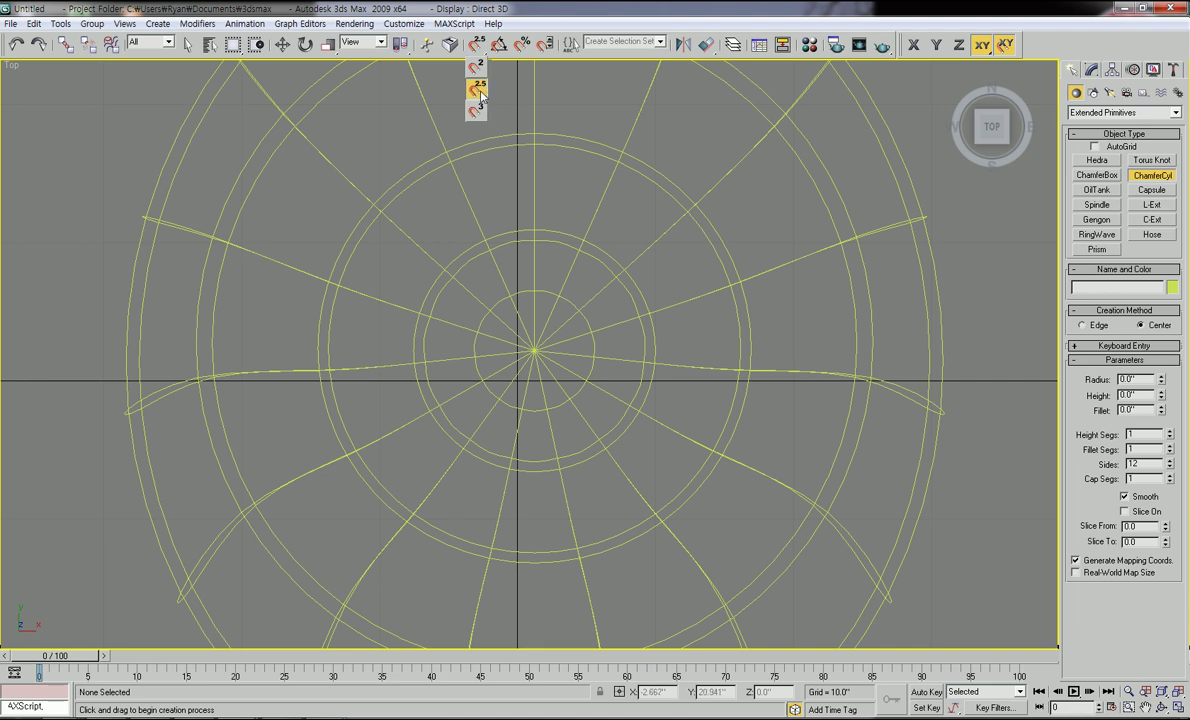
drag(481, 93, 481, 92)
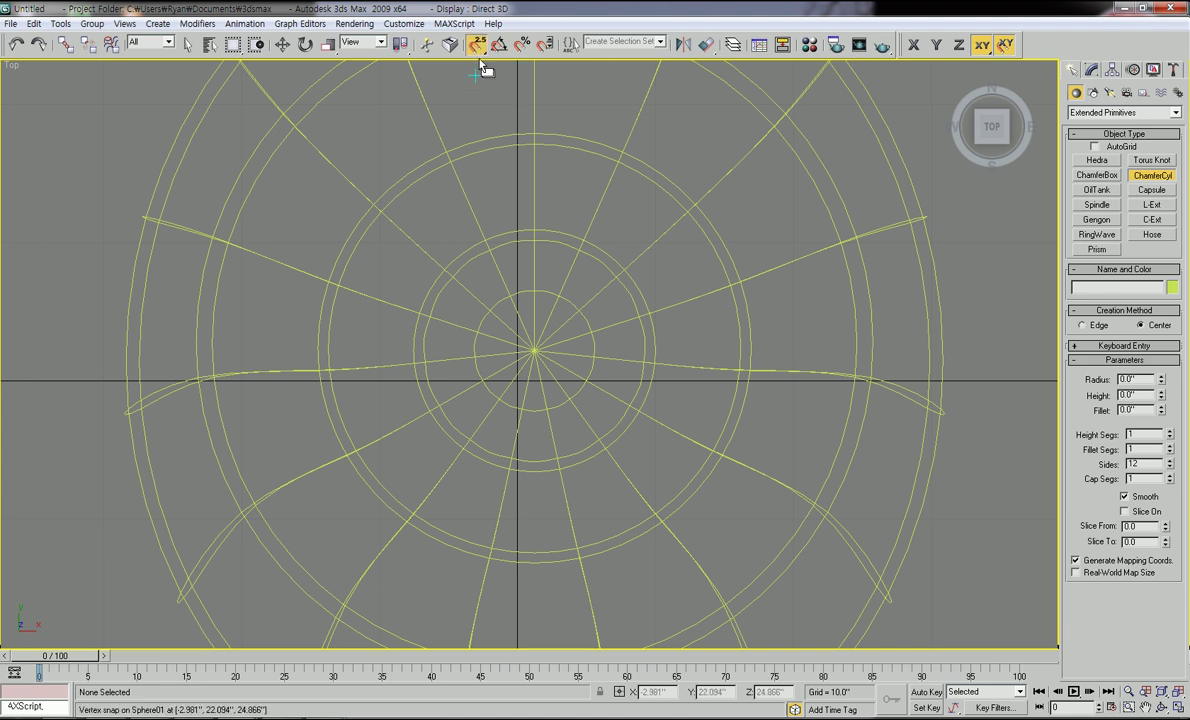
Draw the chamfered cylinder's base from the centre vertex of the stem in the top view, with a radius of about 4.98"
middle_drag(564, 326, 548, 381)
scroll(493, 296, up, 2)
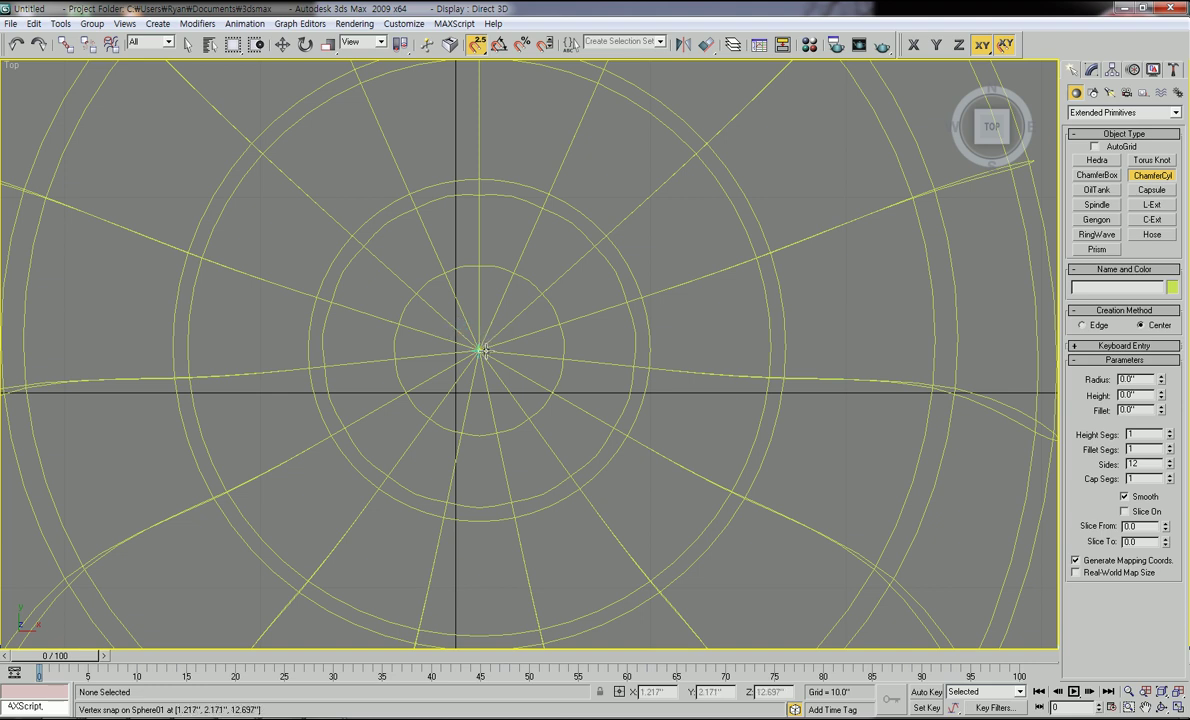
scroll(490, 350, down, 2)
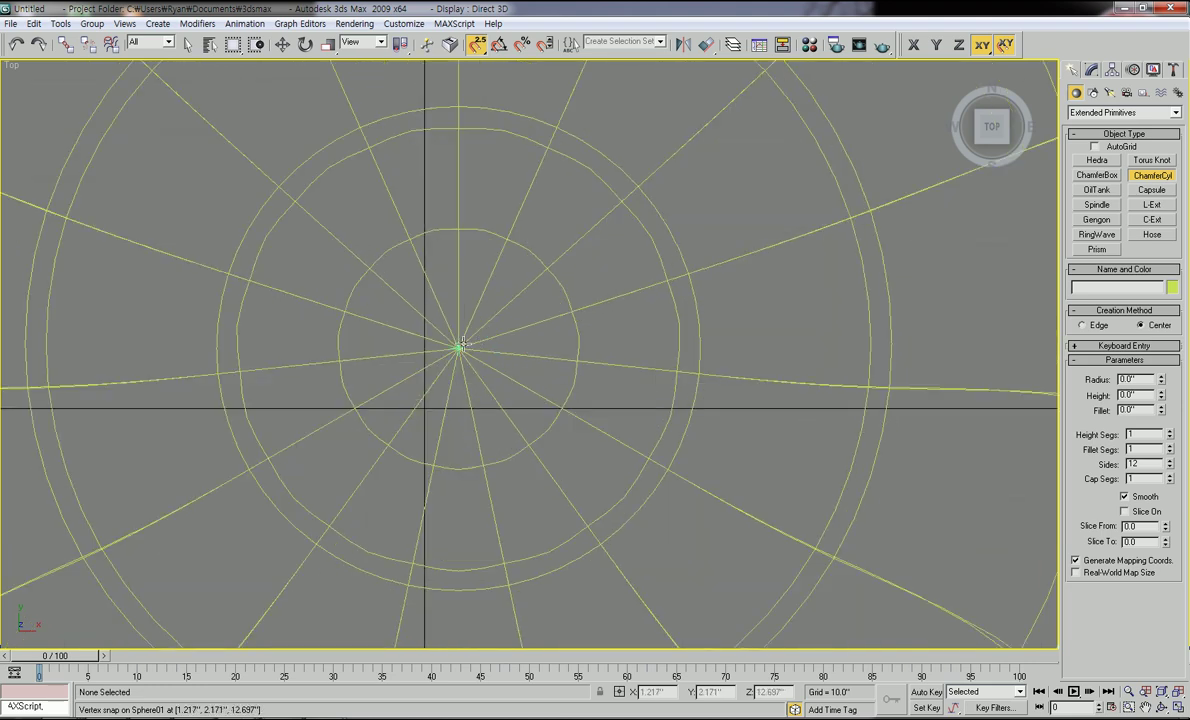
middle_drag(513, 348, 580, 350)
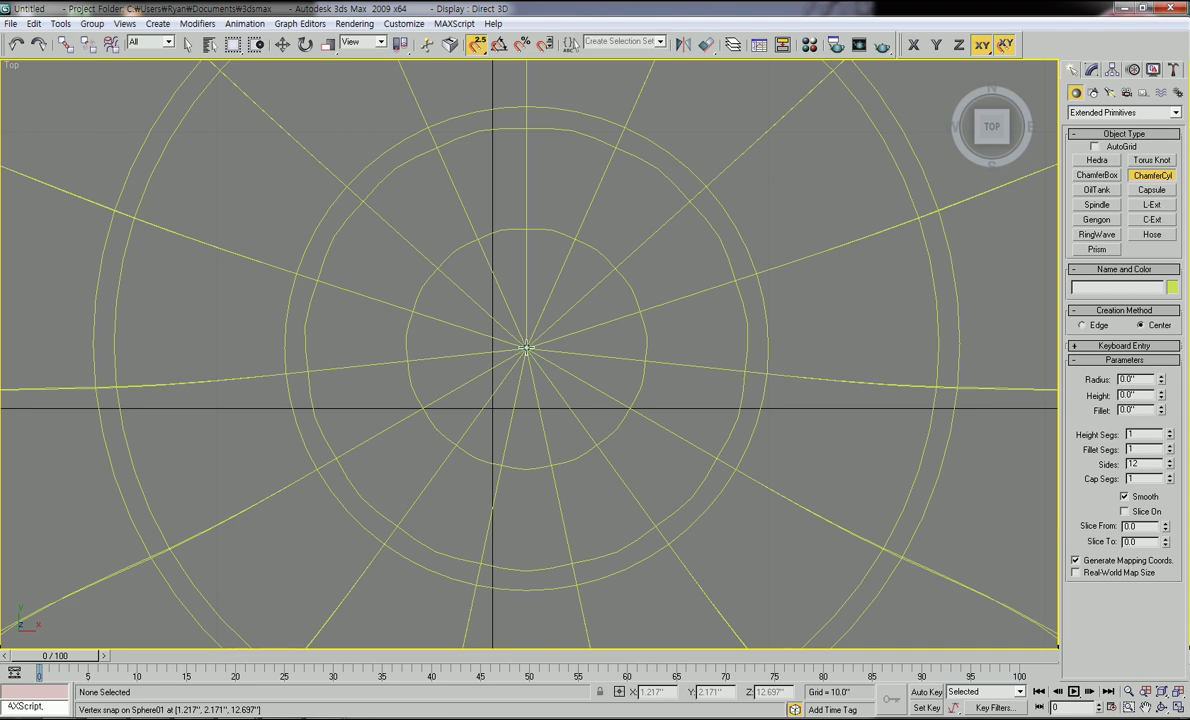
scroll(528, 349, down, 2)
scroll(528, 349, up, 1)
scroll(528, 349, down, 3)
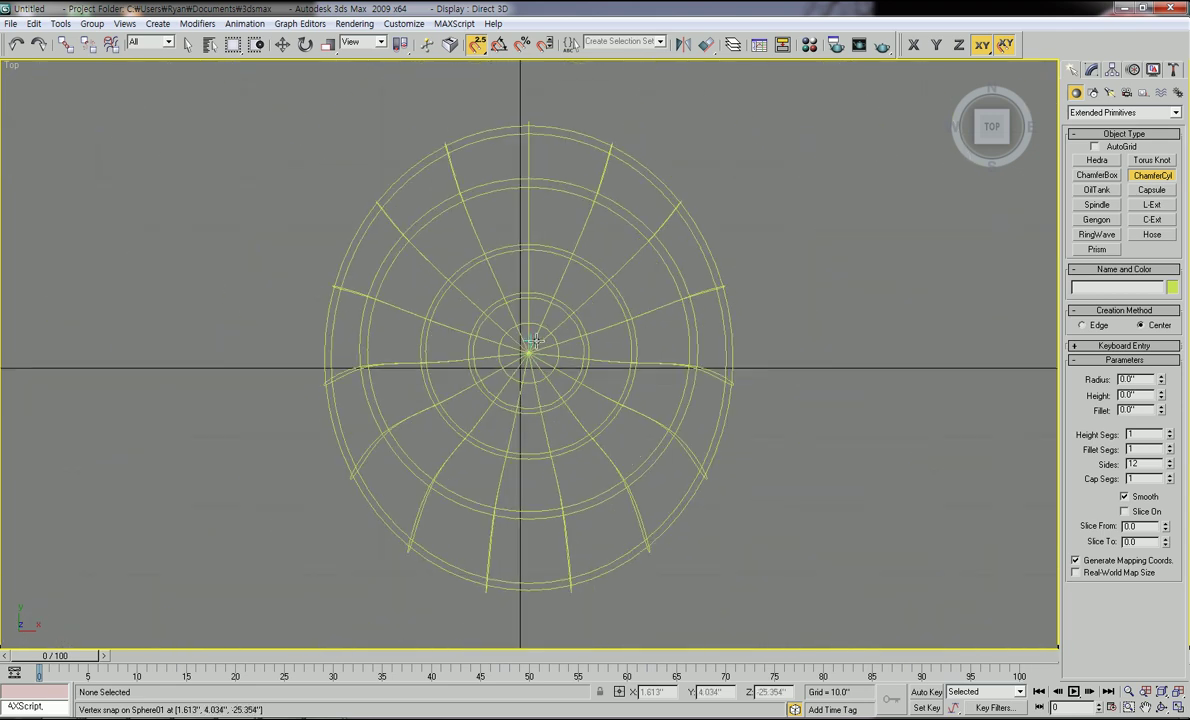
scroll(532, 365, up, 1)
scroll(530, 362, up, 2)
scroll(530, 350, up, 2)
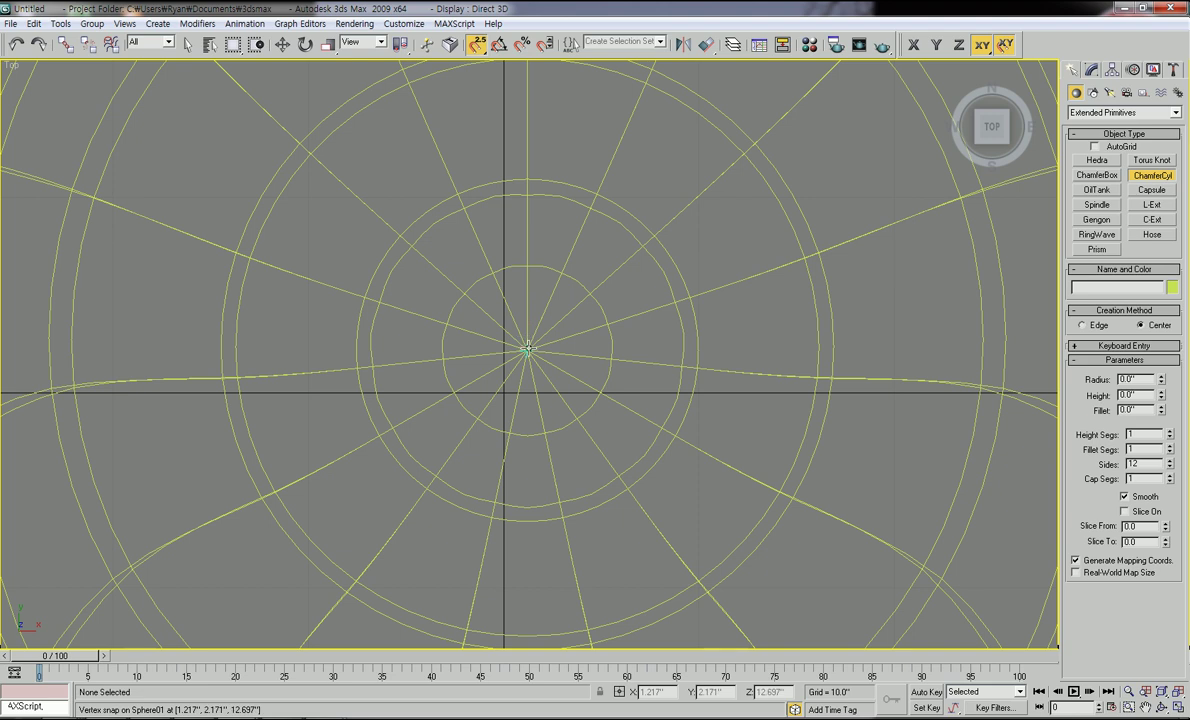
click(528, 349)
drag(528, 349, 588, 278)
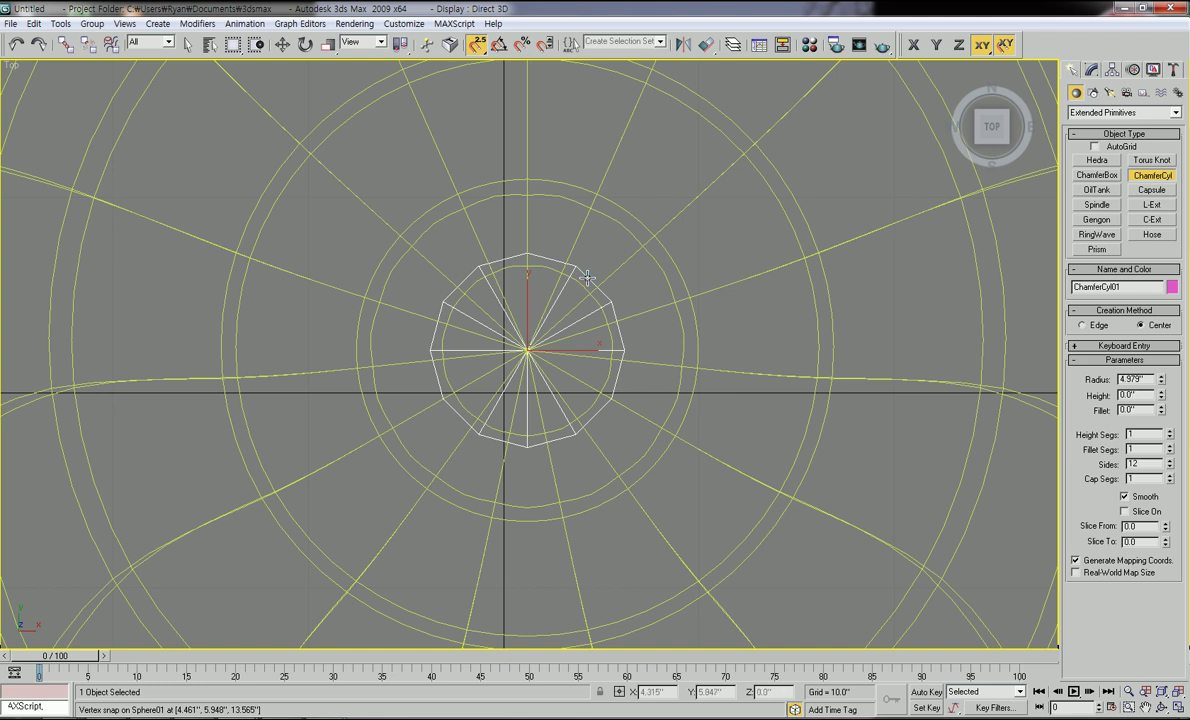
In the left view, move the flat chamfered cylinder straight down to just below the stem's lower tip, at Z about -26.89"
scroll(587, 285, down, 3)
middle_drag(624, 350, 654, 305)
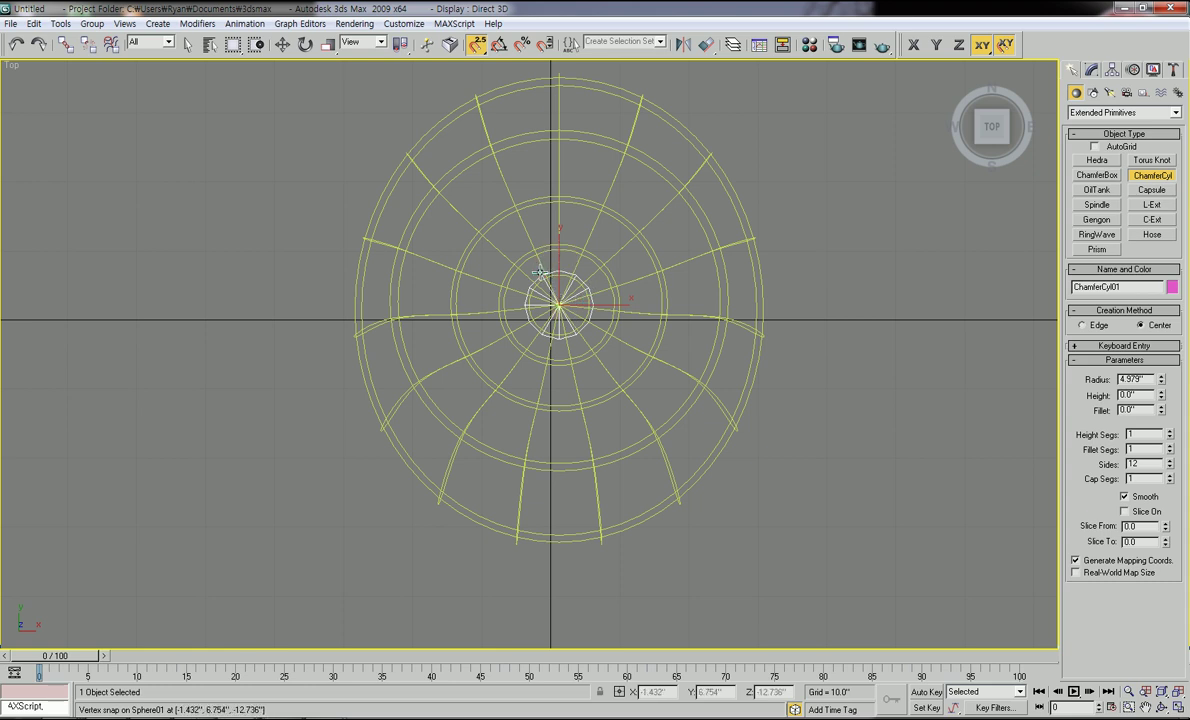
key(l)
middle_drag(541, 455, 478, 475)
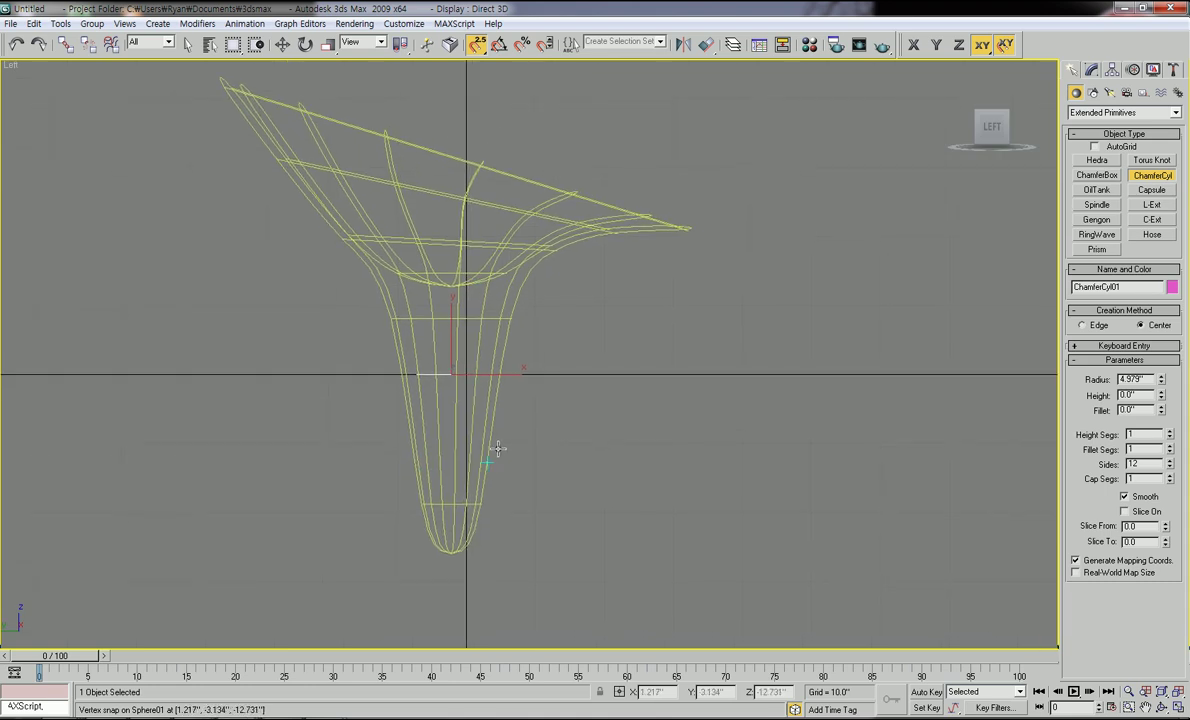
scroll(498, 449, up, 2)
scroll(510, 404, down, 2)
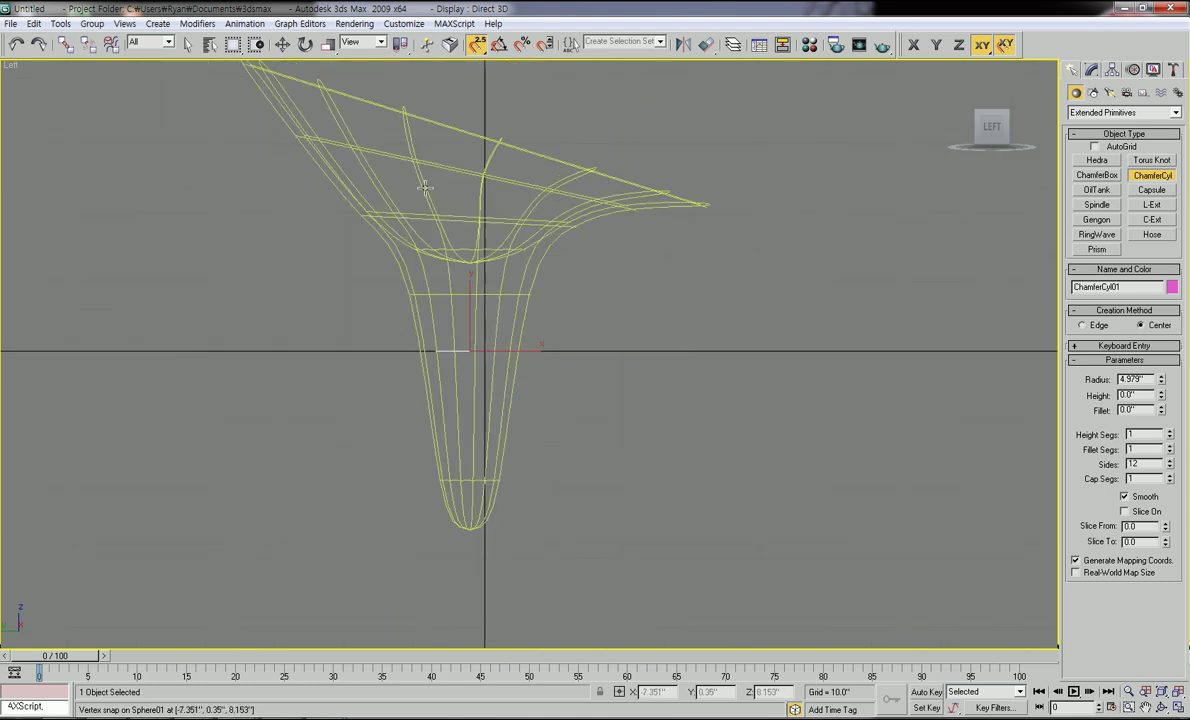
click(283, 45)
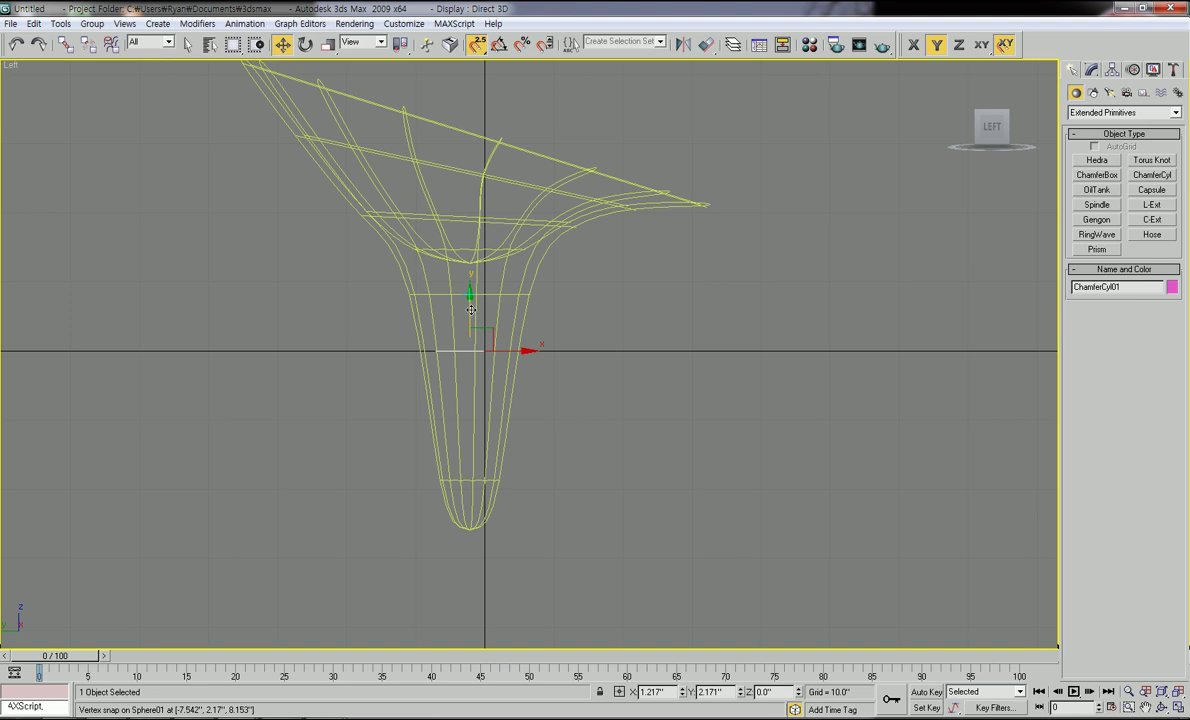
drag(470, 309, 467, 482)
middle_drag(480, 480, 550, 337)
scroll(560, 350, up, 3)
middle_drag(585, 383, 534, 323)
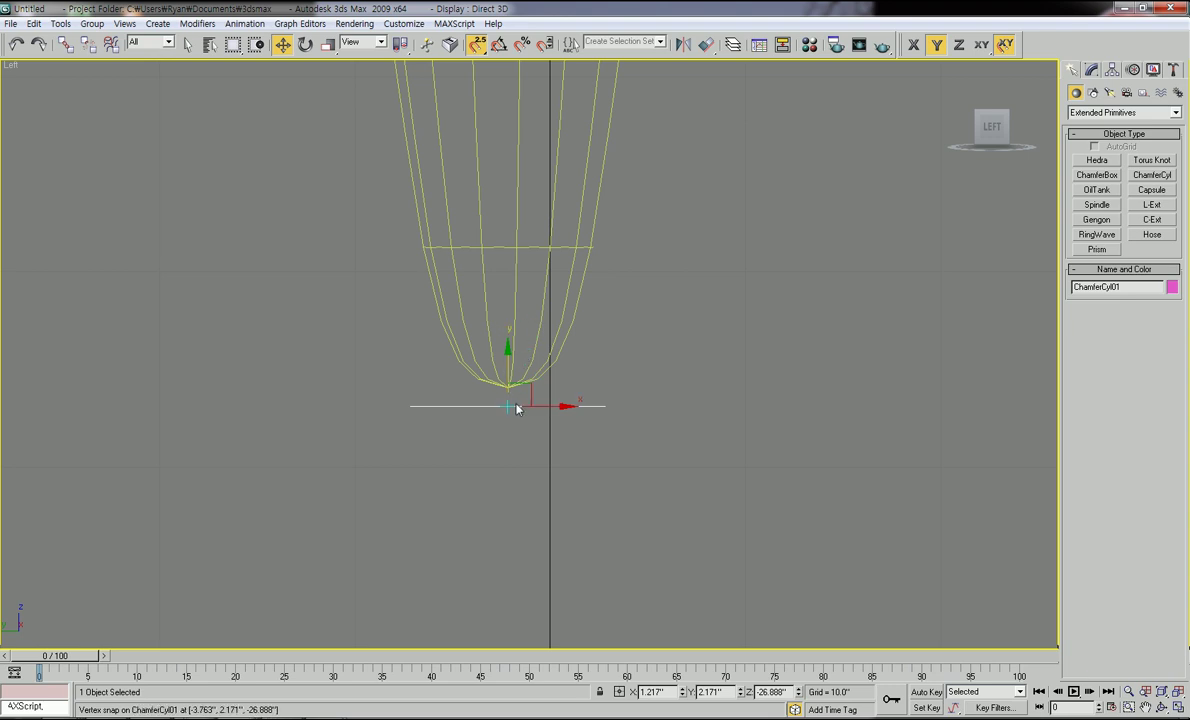
middle_drag(518, 410, 519, 314)
scroll(512, 459, down, 2)
scroll(513, 459, up, 3)
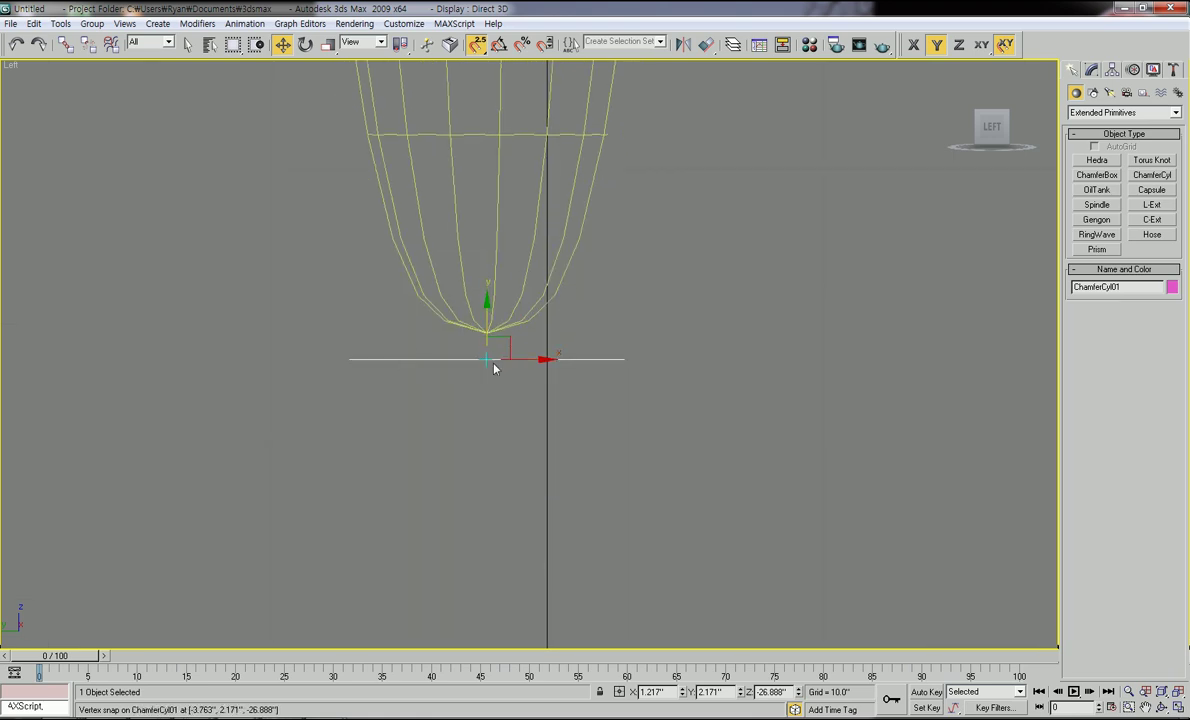
middle_drag(514, 373, 512, 404)
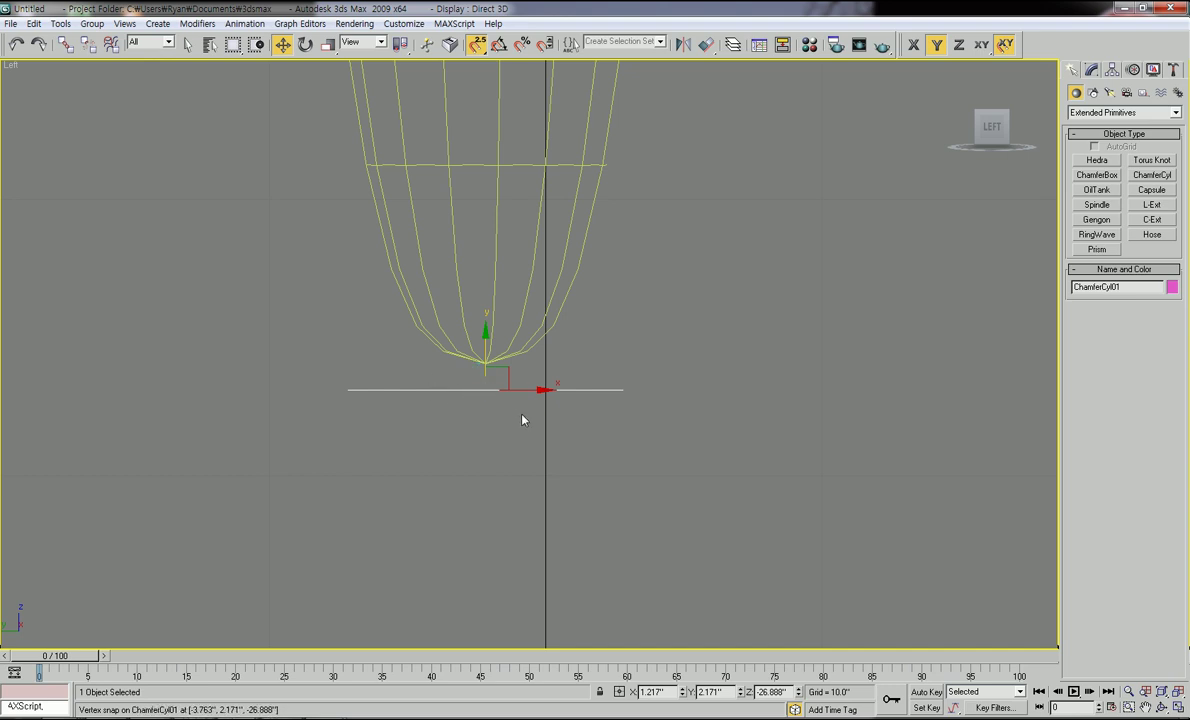
Set the chamfered cylinder's height to 7.66" and its fillet to 0.54"
click(1093, 70)
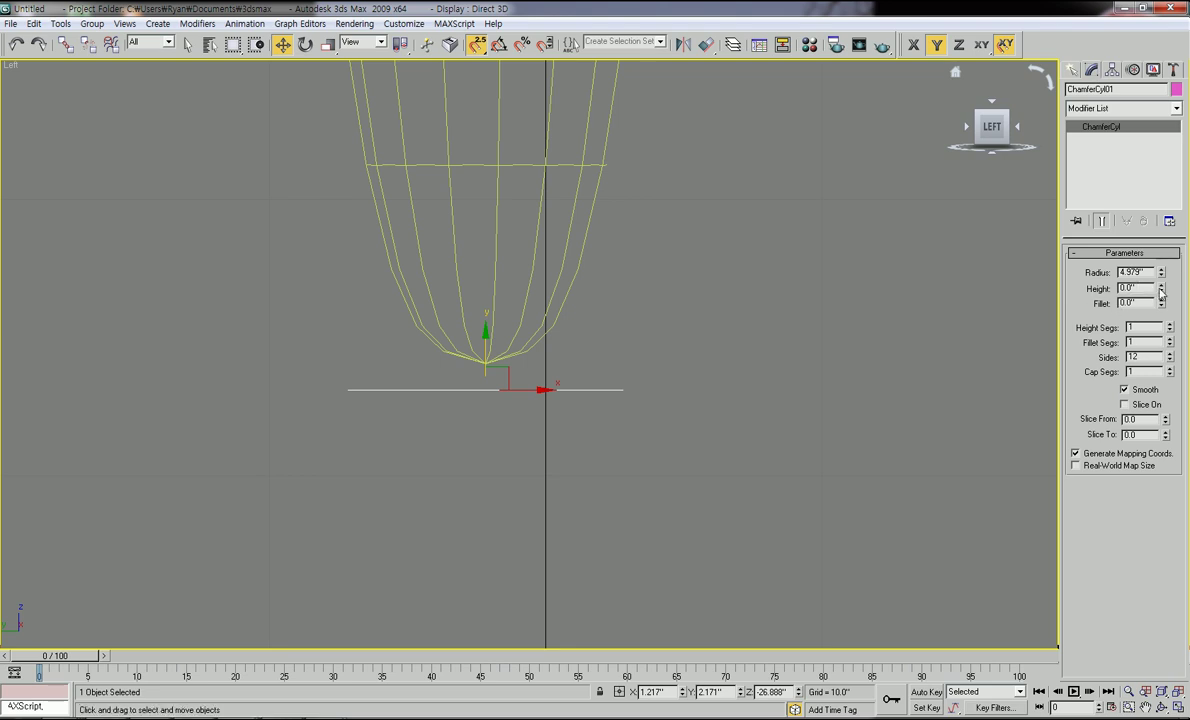
drag(1163, 289, 1146, 475)
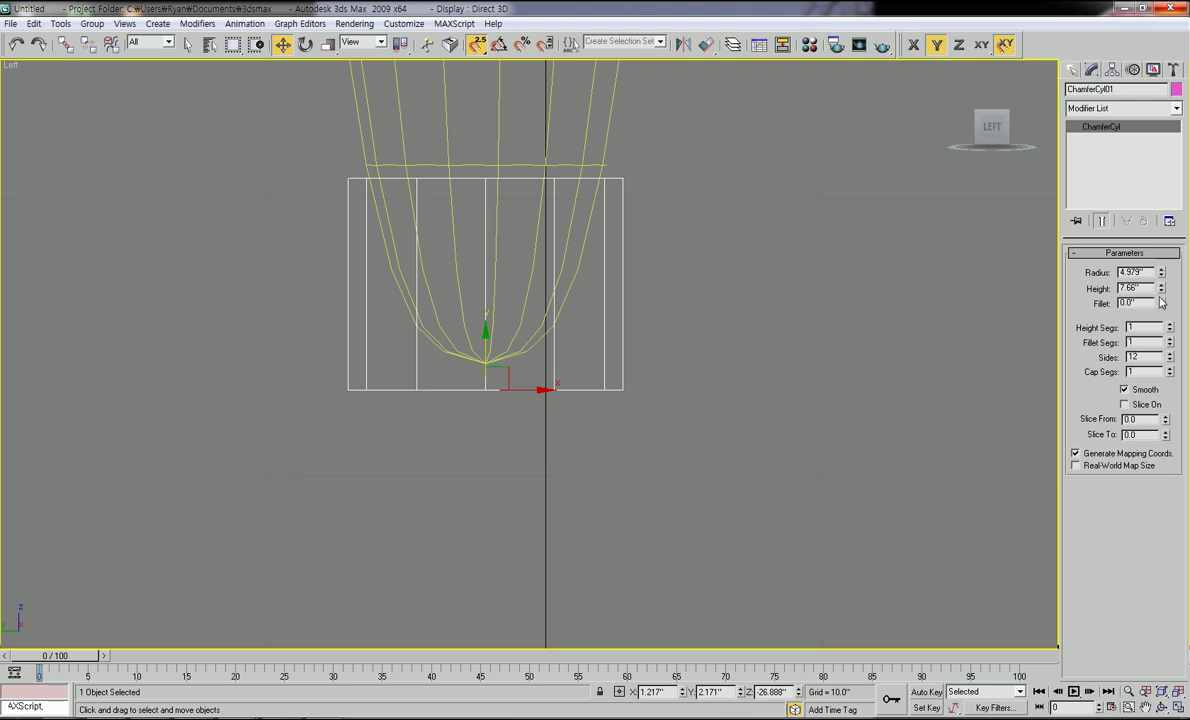
drag(1162, 305, 1161, 262)
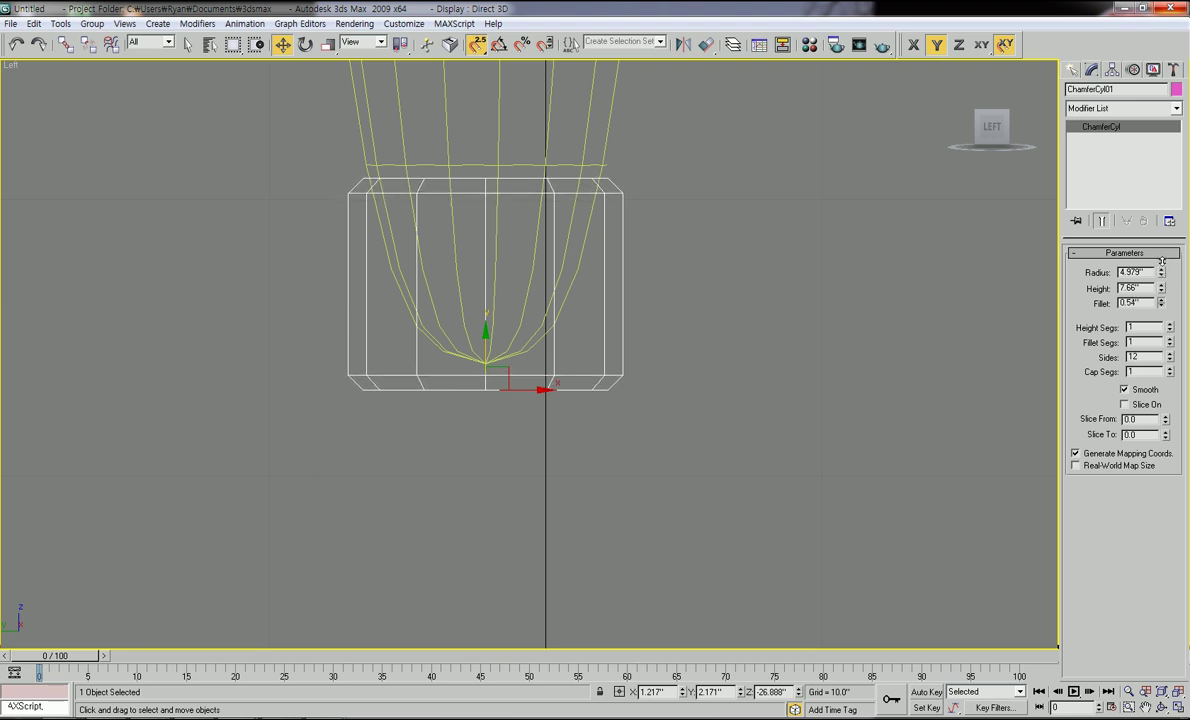
scroll(703, 410, down, 8)
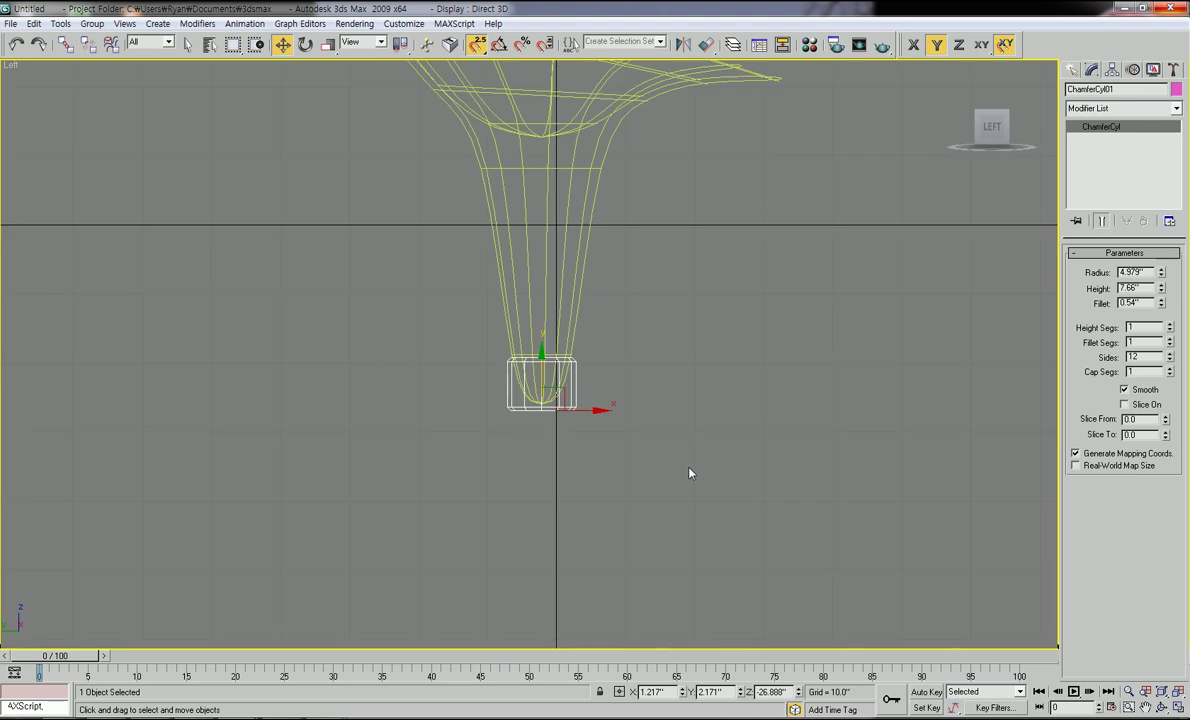
scroll(640, 450, down, 2)
scroll(560, 380, up, 9)
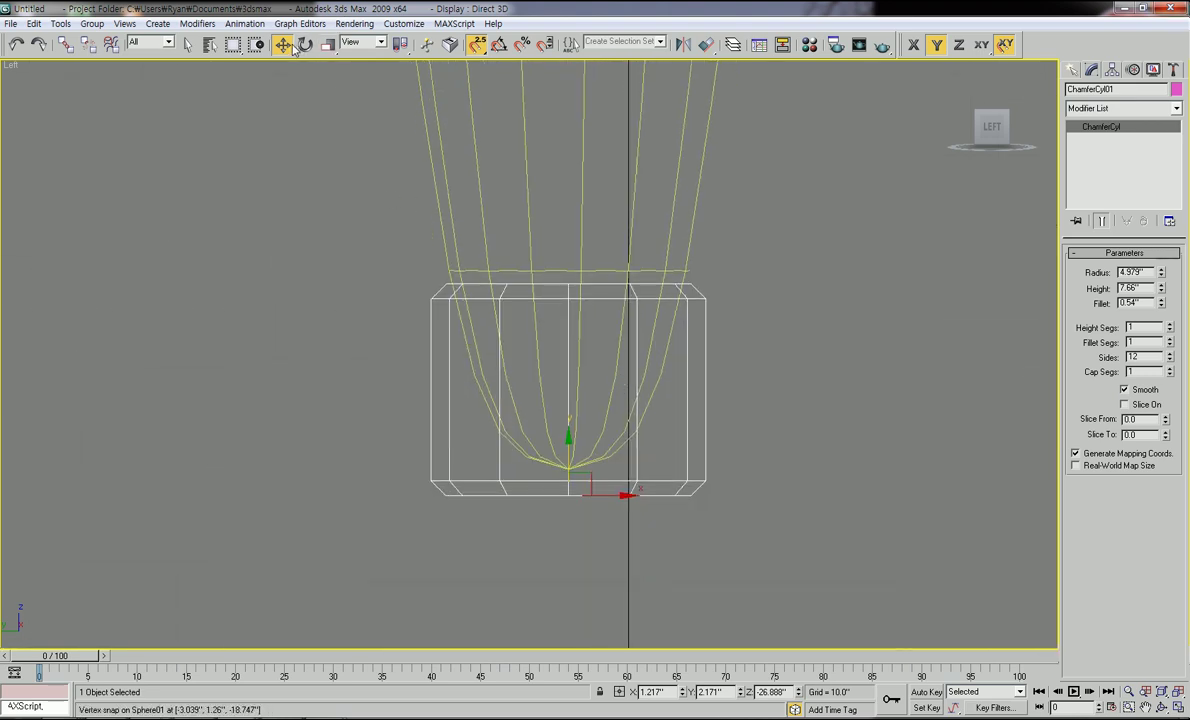
drag(582, 486, 566, 287)
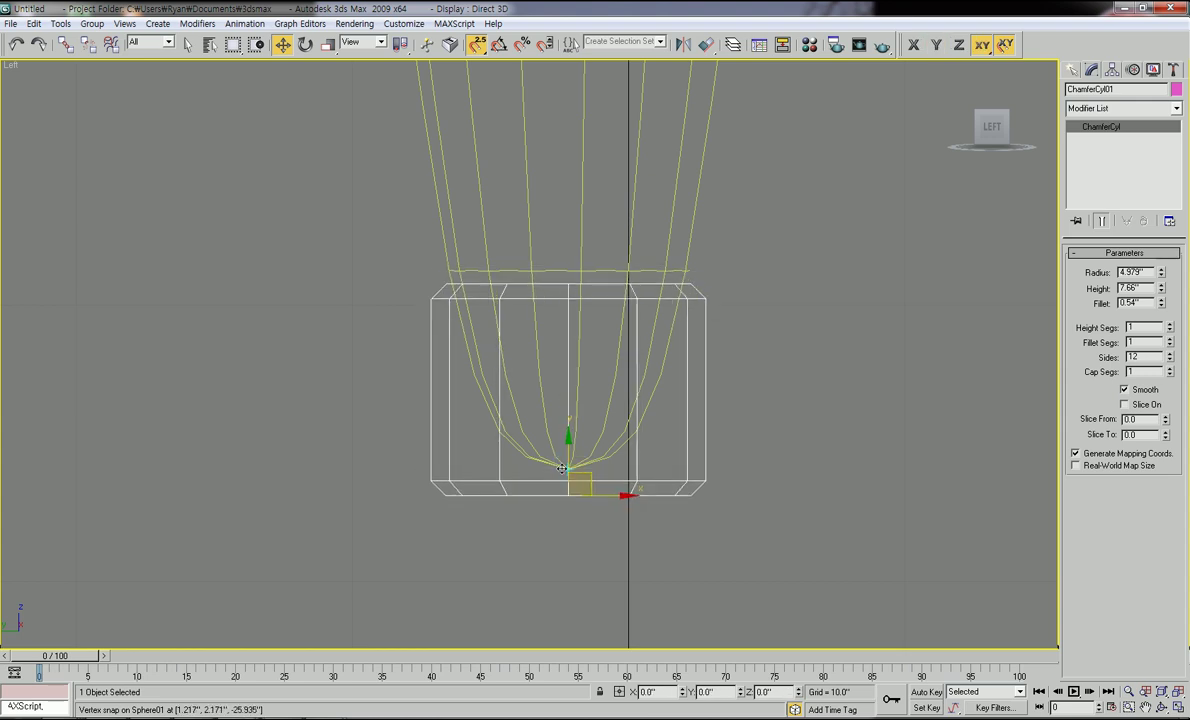
click(570, 287)
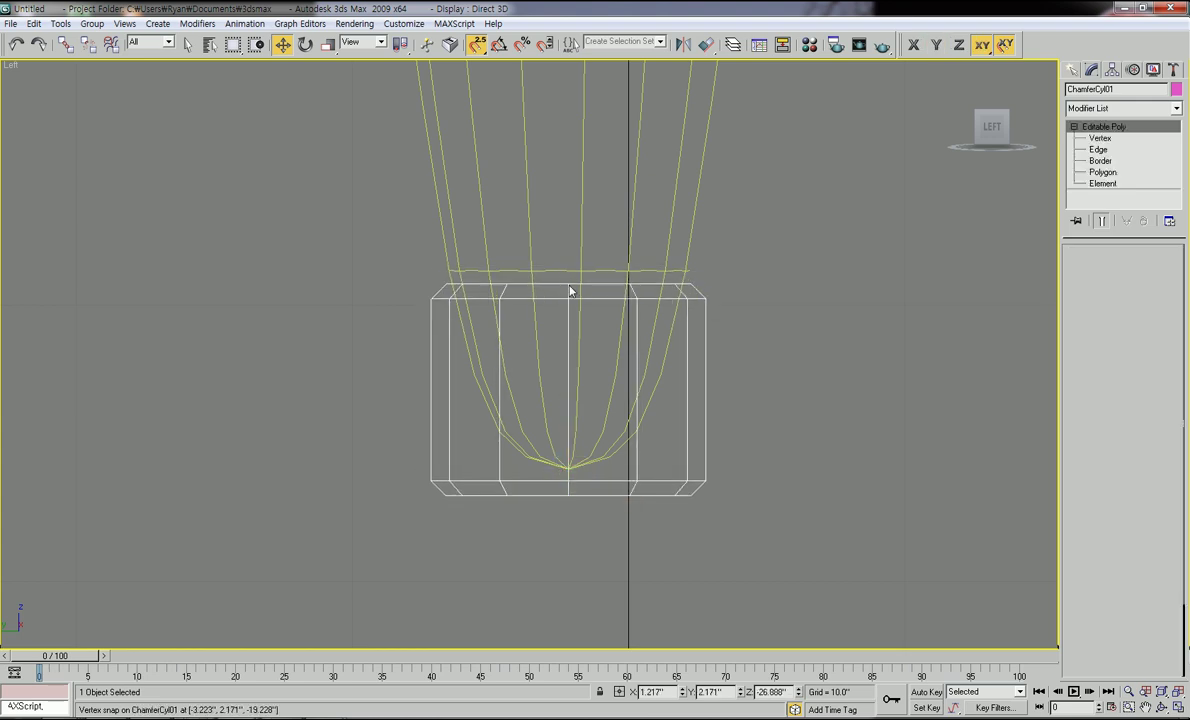
click(740, 336)
click(706, 350)
With snapping off, move the chamfered cylinder up about 0.47" around the stem's lower end and deselect it
drag(572, 463, 566, 457)
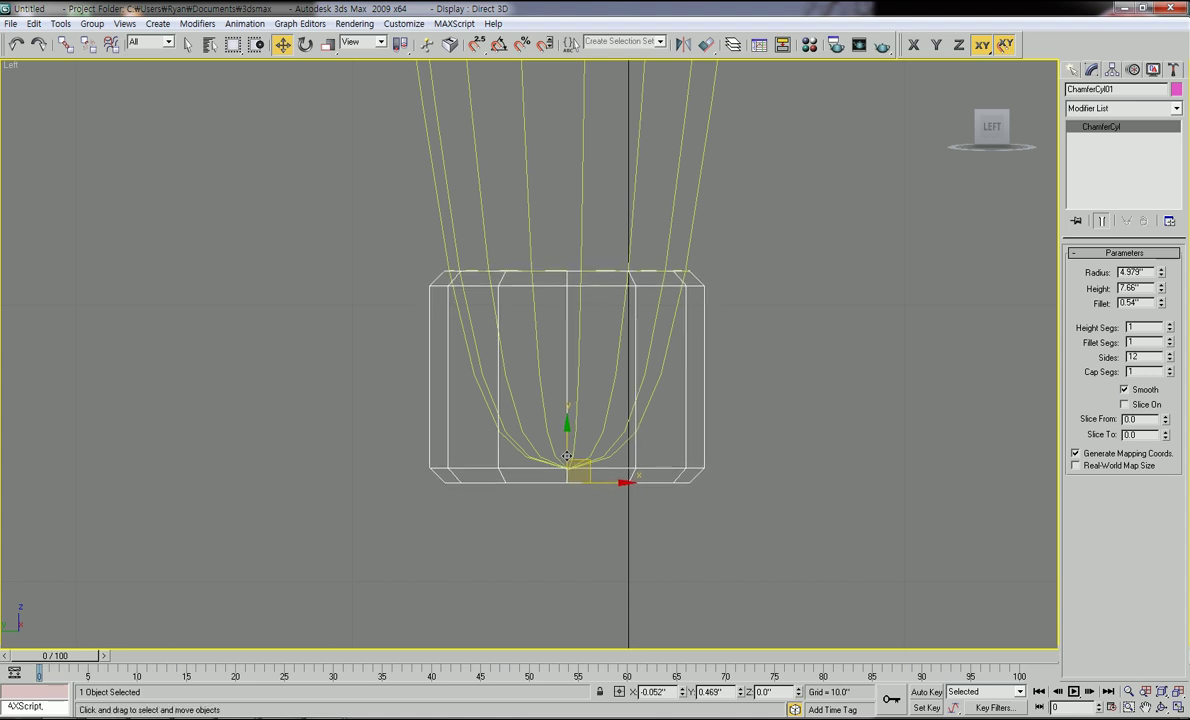
click(776, 438)
Examine in wireframe how the chamfered cylinder fits around the stem, from the top and from an angled view
scroll(768, 430, down, 3)
alt+middle_drag(768, 430, 634, 463)
key(t)
key(z)
scroll(561, 449, up, 7)
middle_drag(550, 417, 567, 271)
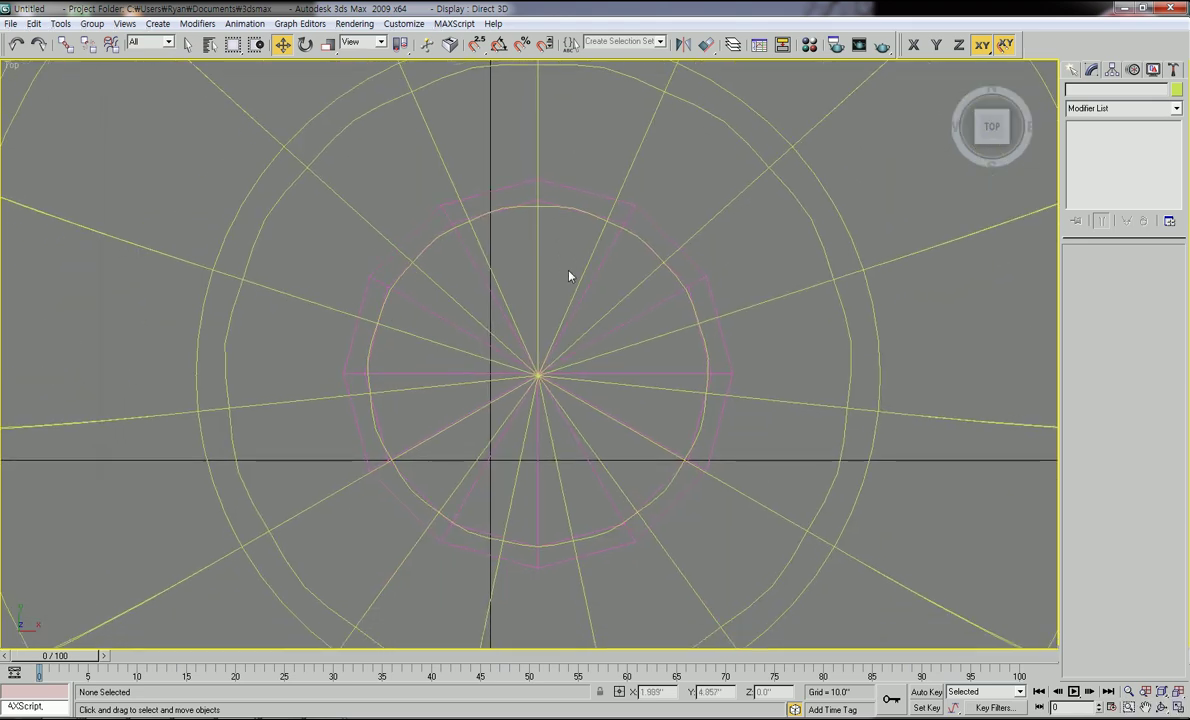
scroll(573, 270, down, 10)
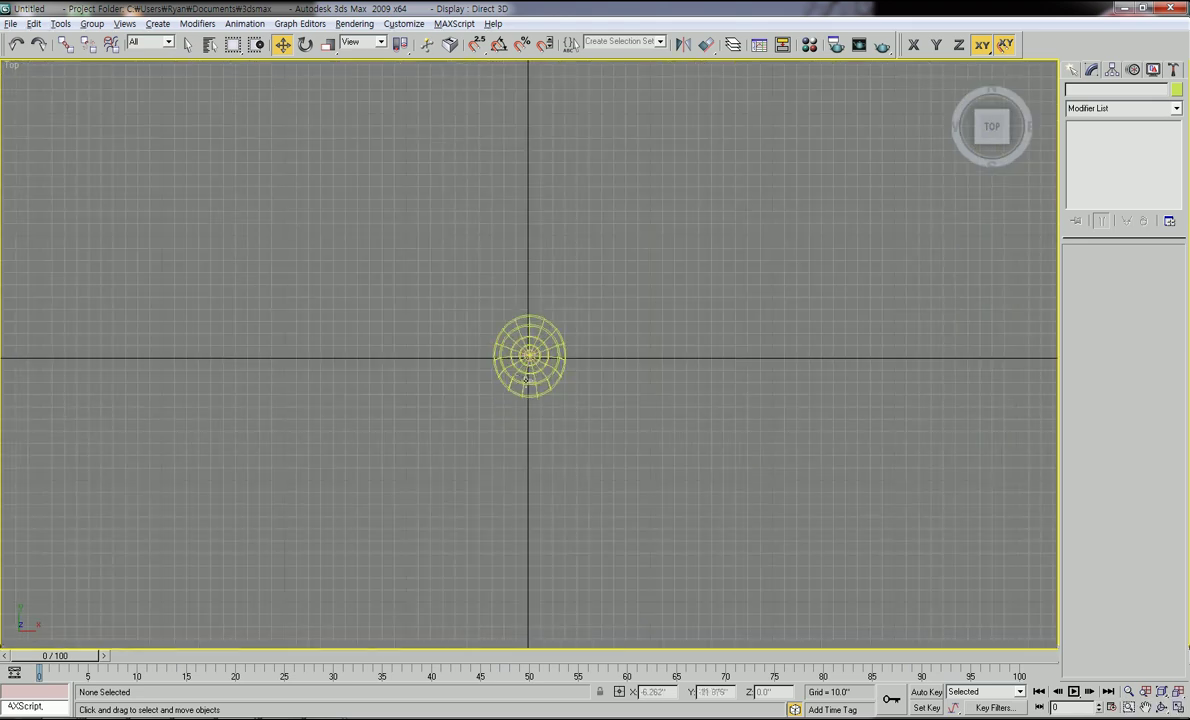
alt+middle_drag(572, 269, 553, 279)
scroll(555, 400, up, 8)
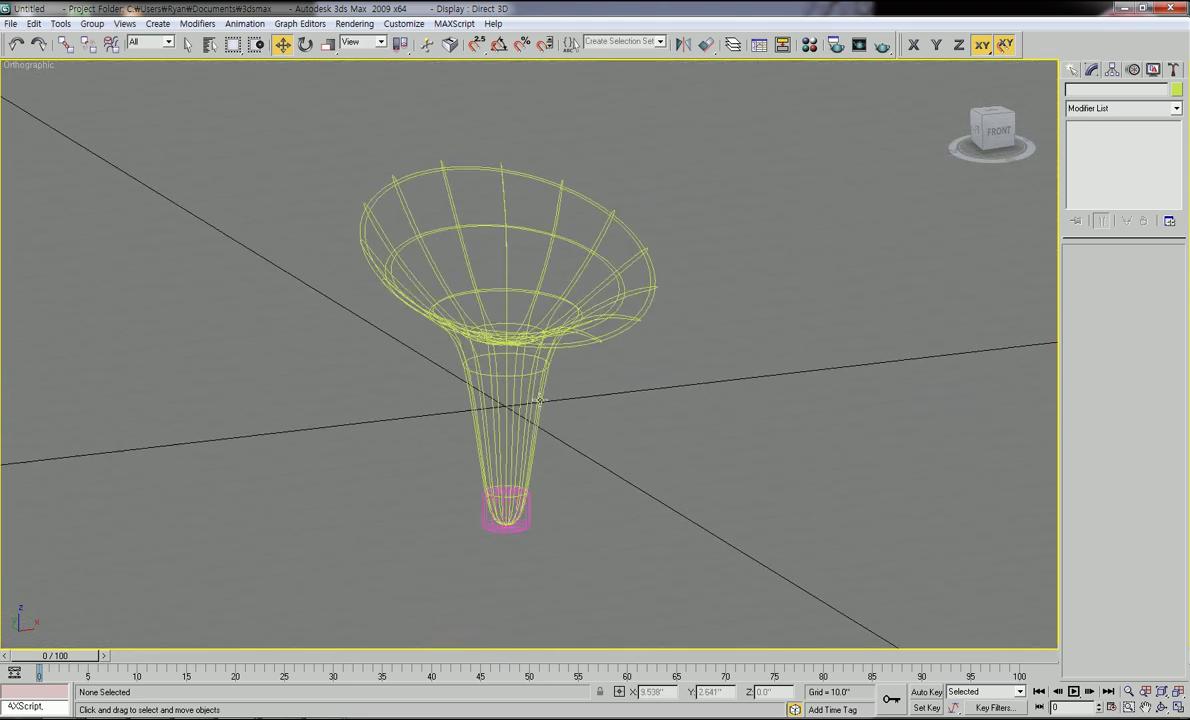
Show the model shaded and examine the bowl, the stem and the chamfered cylinder from several angles
key(F3)
scroll(545, 398, up, 3)
mouse_move(550, 422)
alt+middle_down()
mouse_move(566, 417)
mouse_move(557, 521)
alt+middle_up()
middle_drag(548, 568, 550, 500)
scroll(554, 449, down, 3)
scroll(543, 440, down, 3)
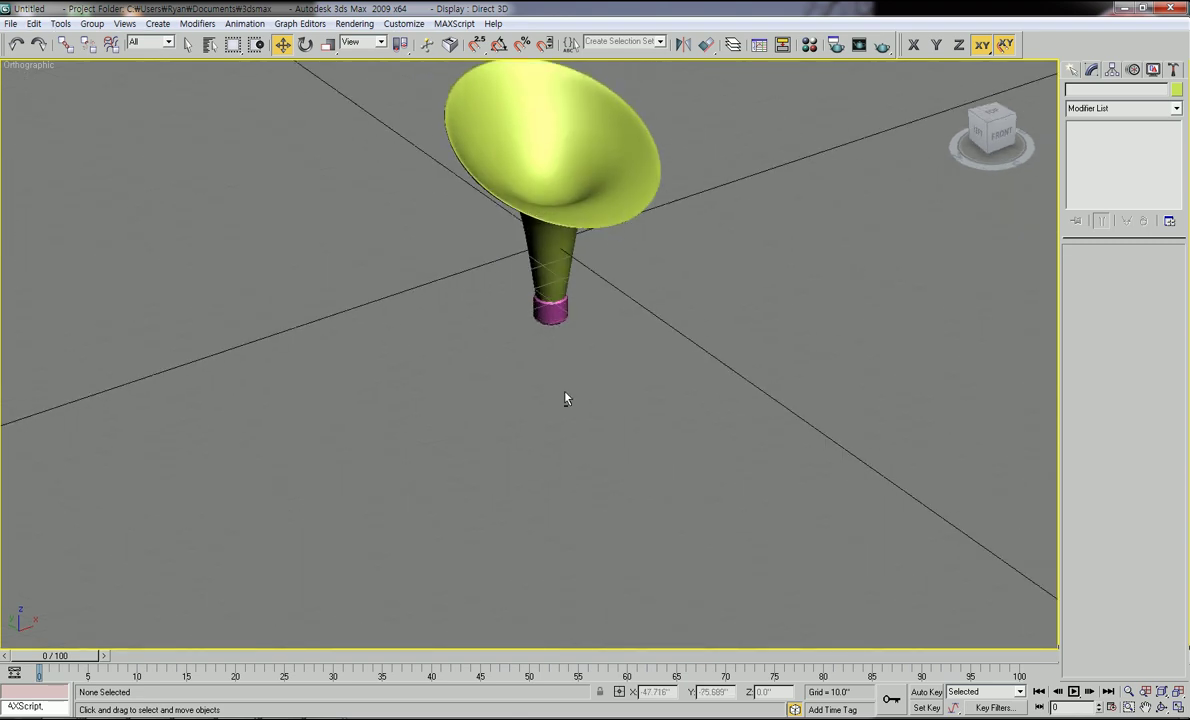
scroll(566, 390, up, 5)
middle_drag(564, 310, 577, 403)
scroll(577, 400, down, 3)
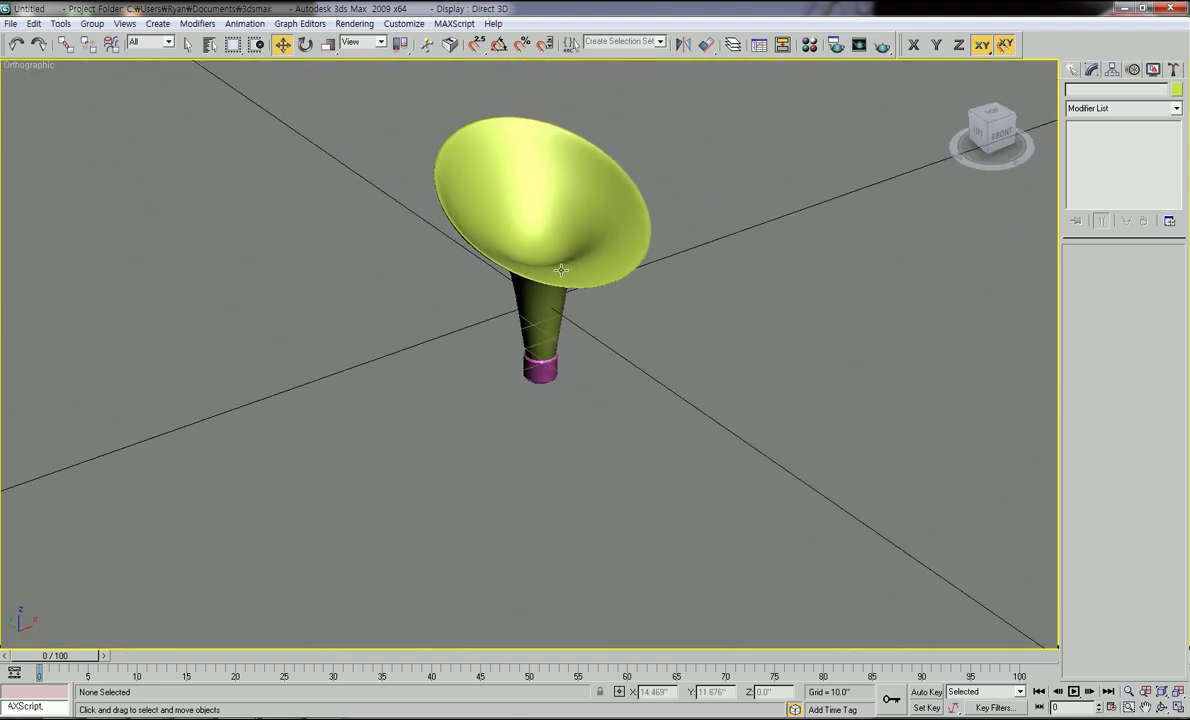
alt+middle_drag(561, 269, 571, 300)
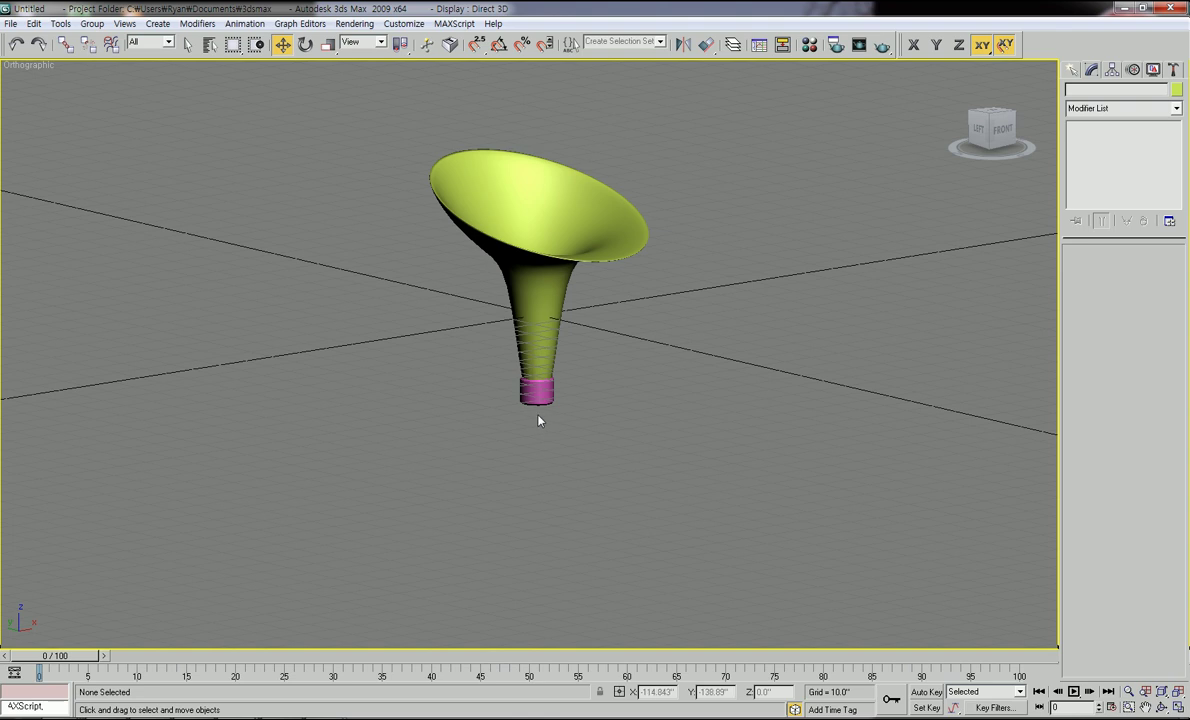
scroll(538, 420, up, 3)
scroll(554, 407, down, 1)
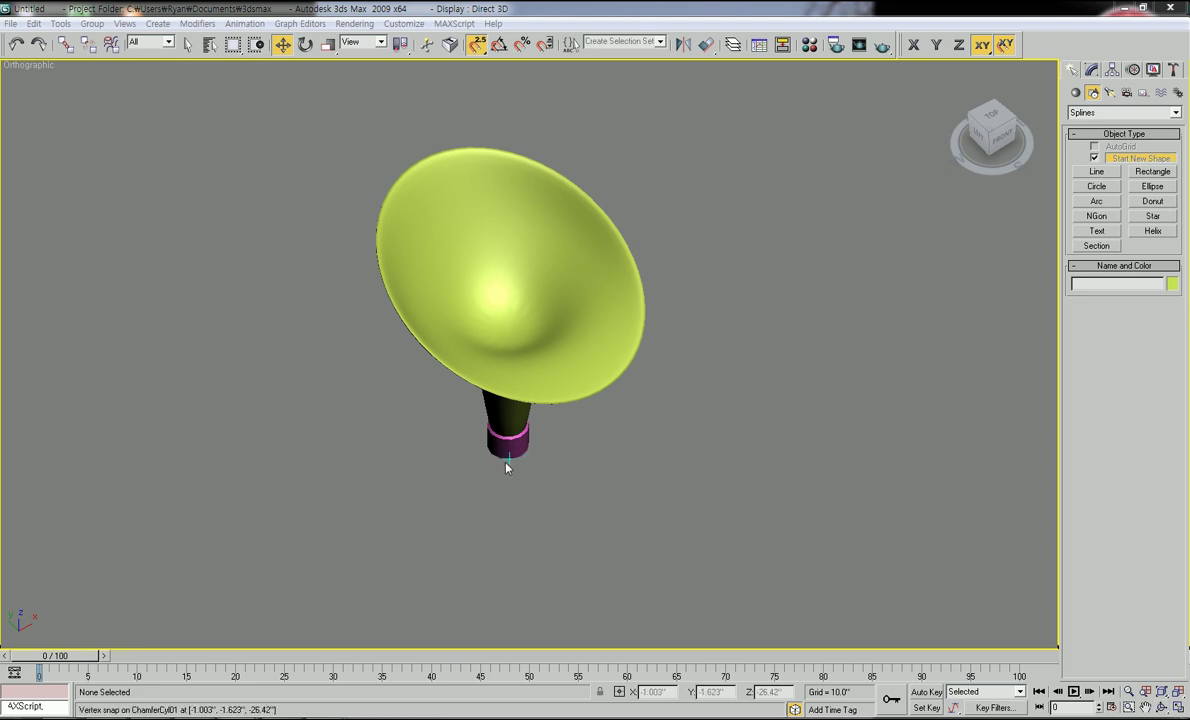
In the wireframe top view, draw an ellipse spline about 20.96" long and 32.88" wide over the bowl's lower-right part
middle_drag(518, 459, 494, 452)
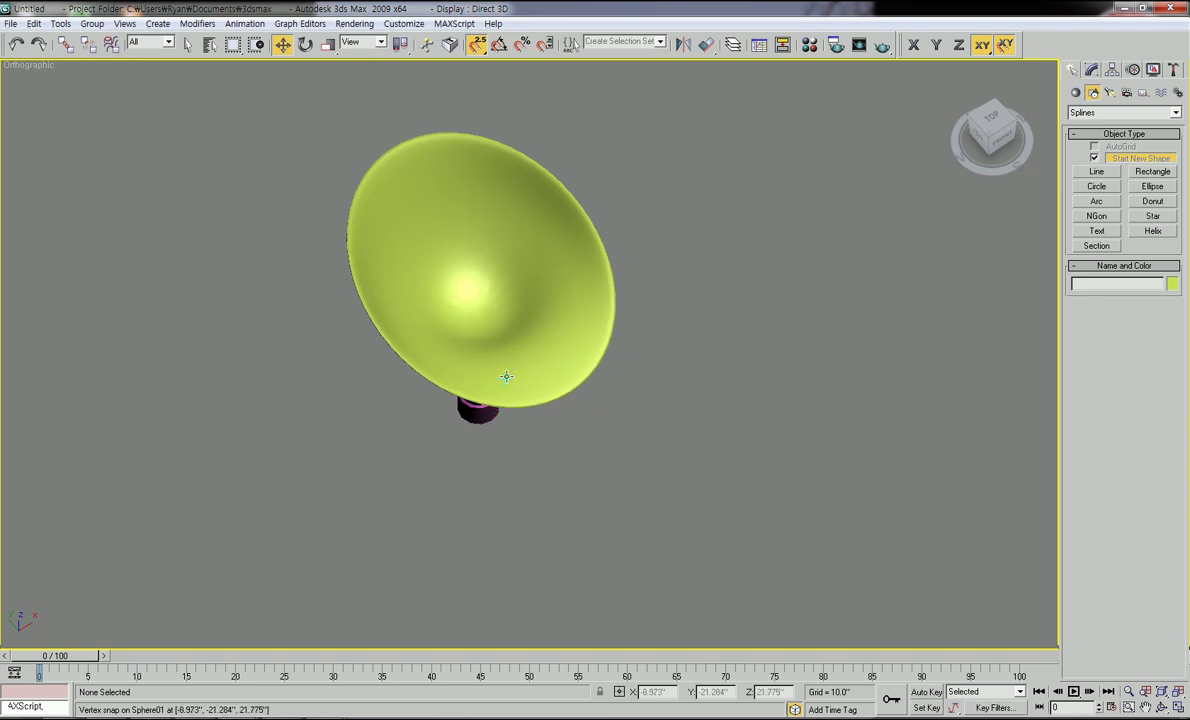
middle_drag(468, 393, 440, 423)
key(t)
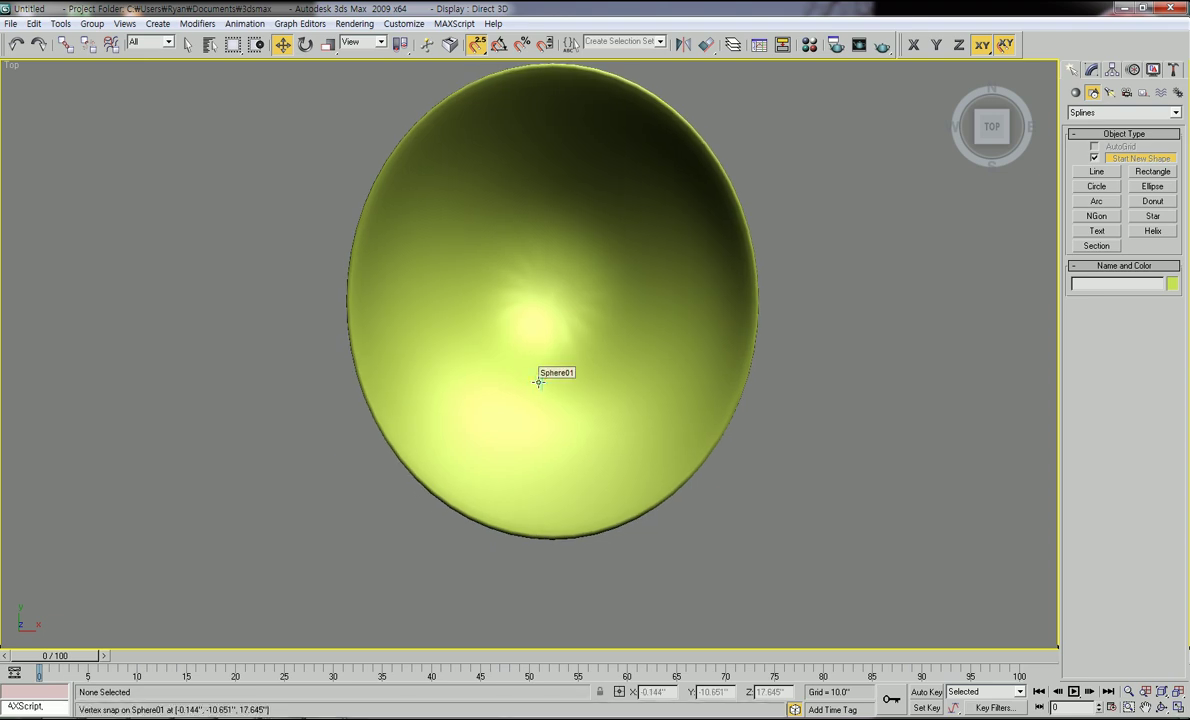
key(F3)
scroll(530, 385, up, 4)
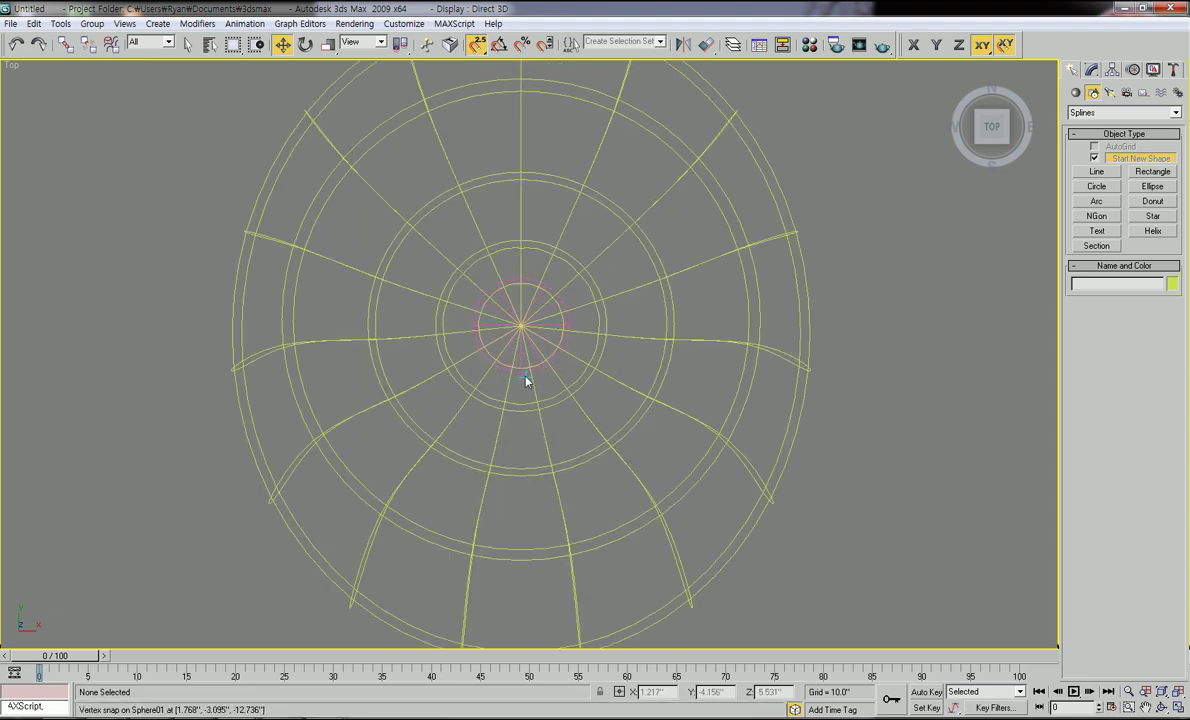
mouse_move(555, 411)
middle_down()
mouse_move(581, 417)
mouse_move(534, 423)
middle_up()
scroll(580, 410, down, 2)
scroll(565, 406, up, 2)
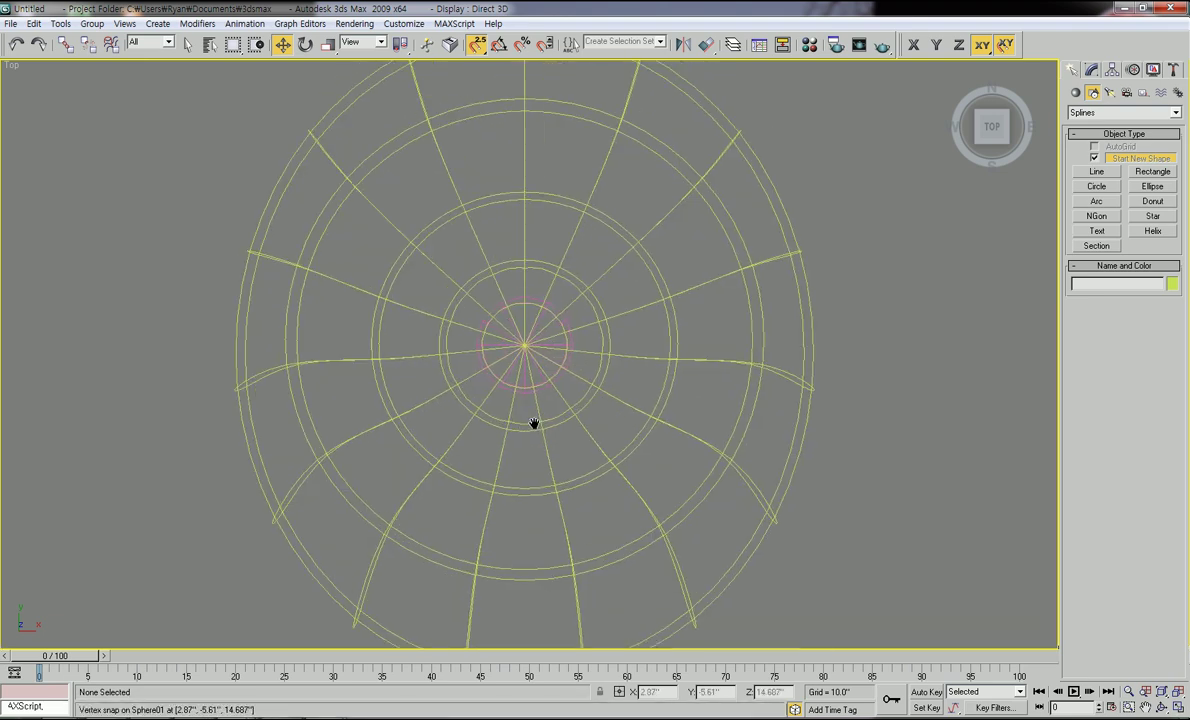
click(1077, 93)
click(1094, 93)
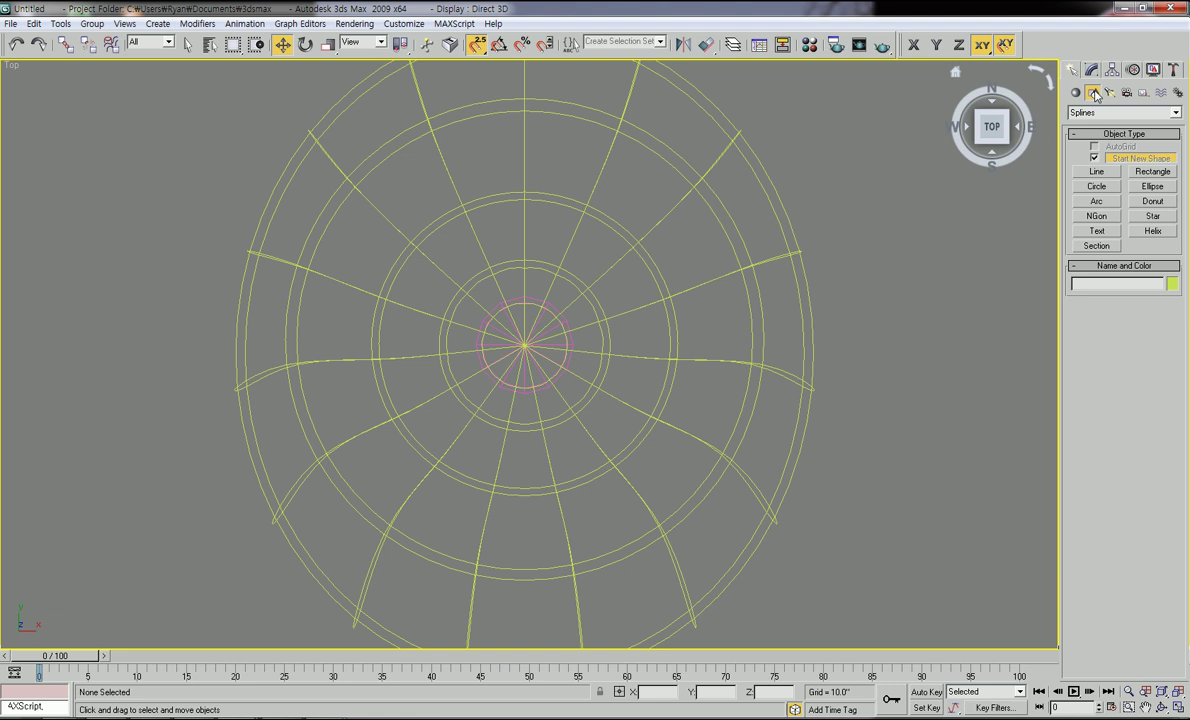
click(1152, 188)
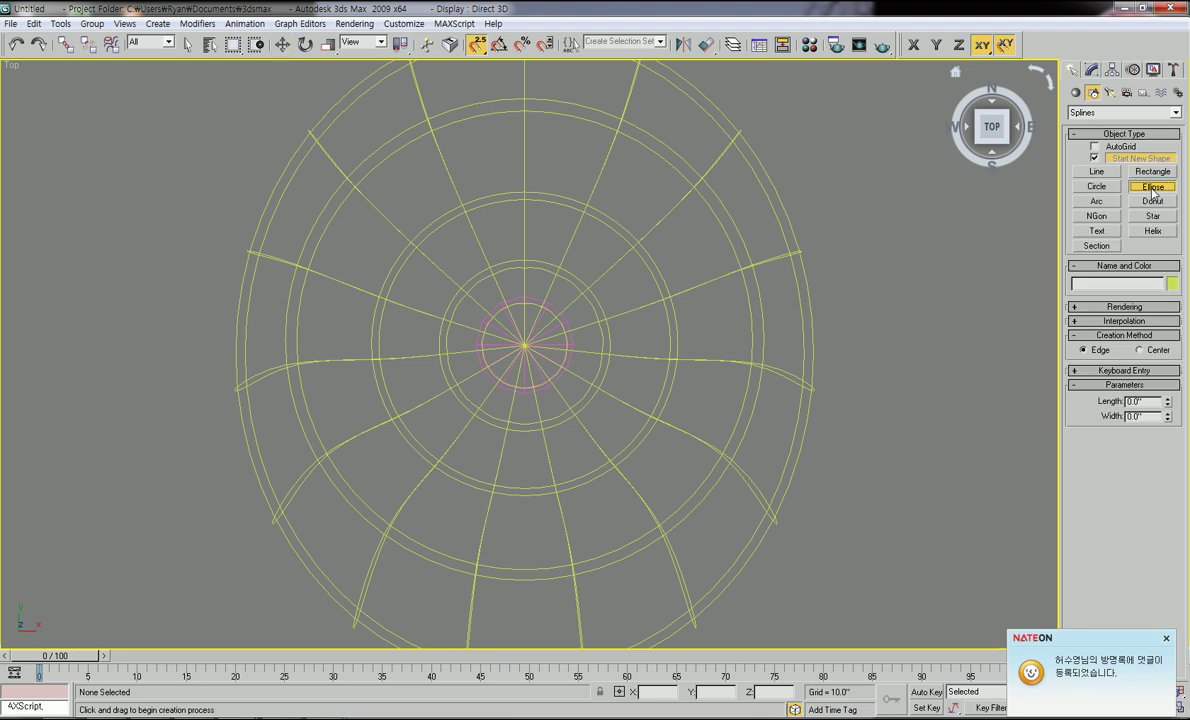
middle_drag(630, 340, 601, 350)
scroll(552, 364, up, 4)
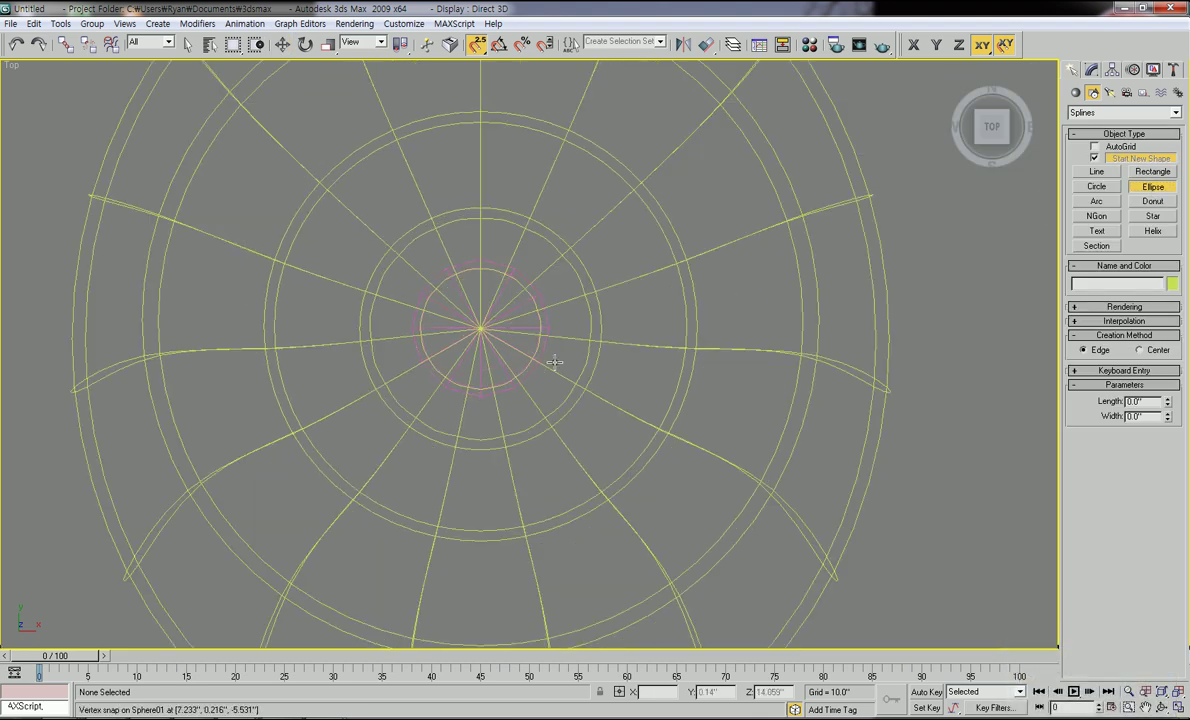
scroll(511, 352, down, 2)
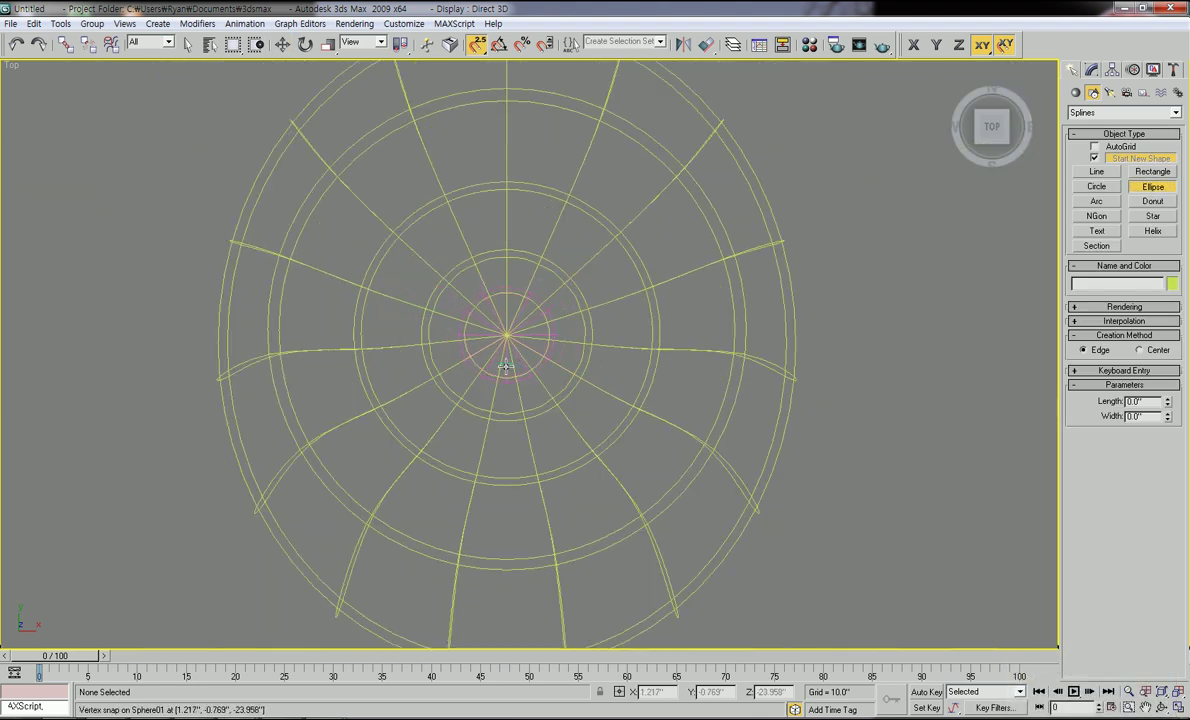
middle_drag(509, 387, 514, 350)
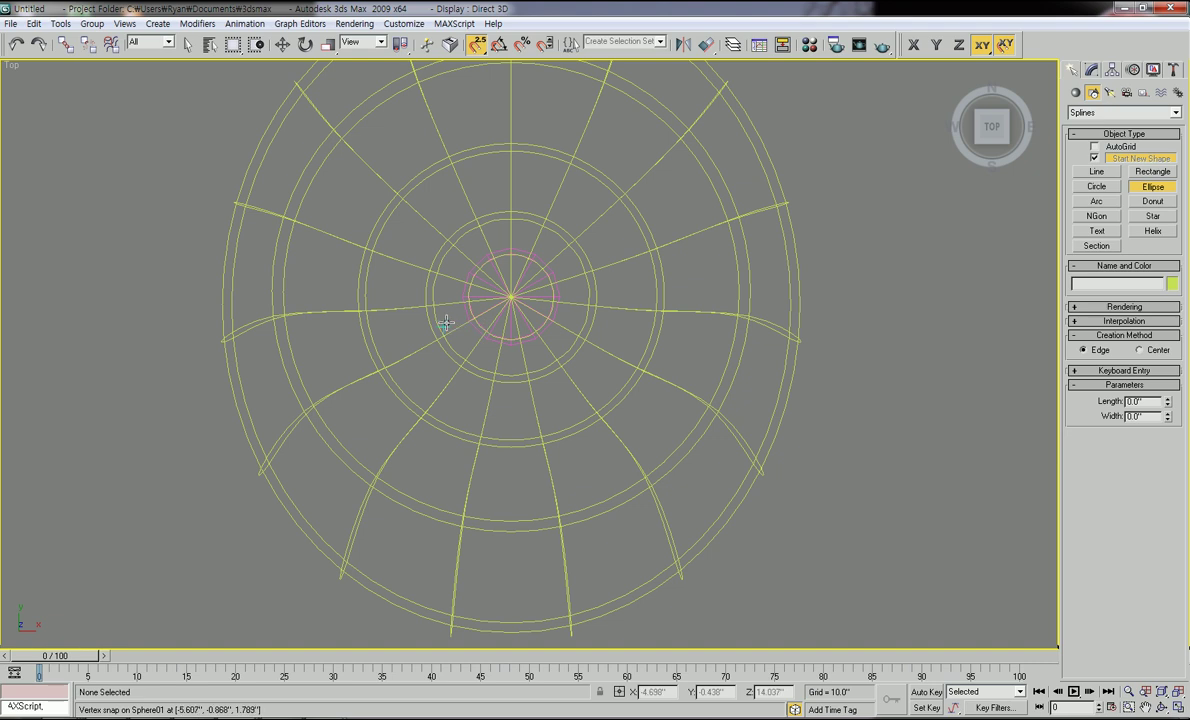
drag(444, 321, 762, 524)
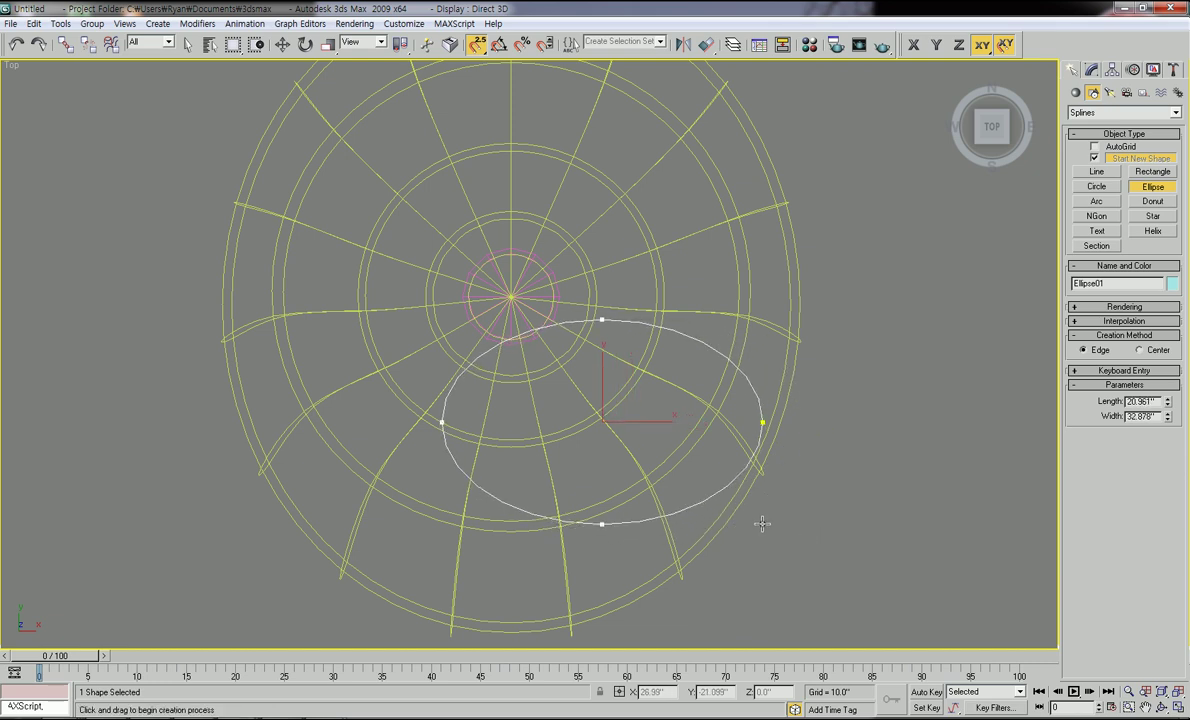
Move the ellipse to about X 1.02", Y -10.39" below the stem's centre, undo the stray chamfered cylinder move and reselect the ellipse
click(284, 46)
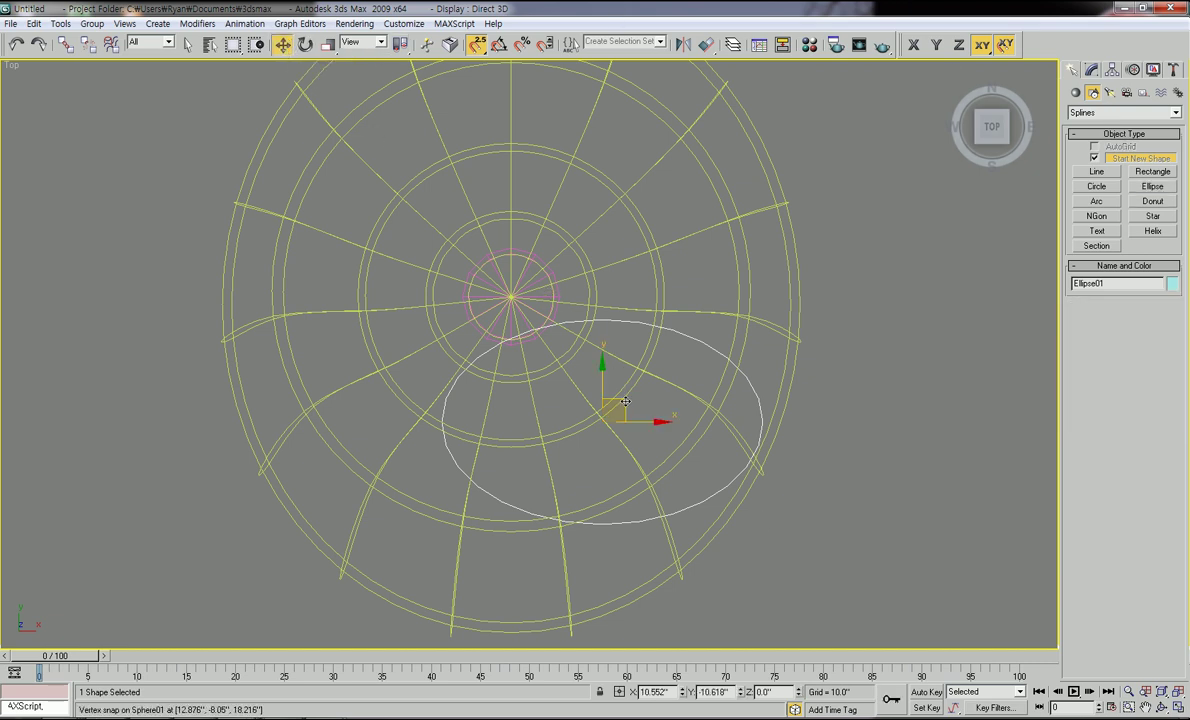
drag(625, 402, 509, 317)
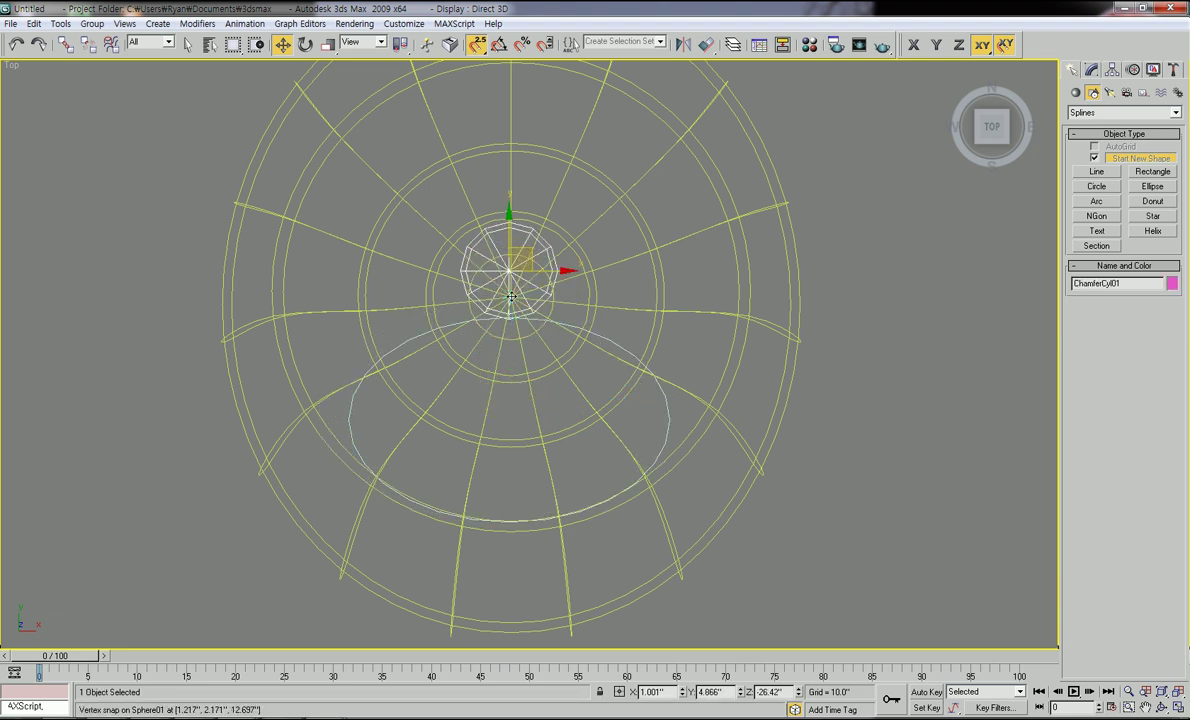
key(ctrl+z)
click(469, 334)
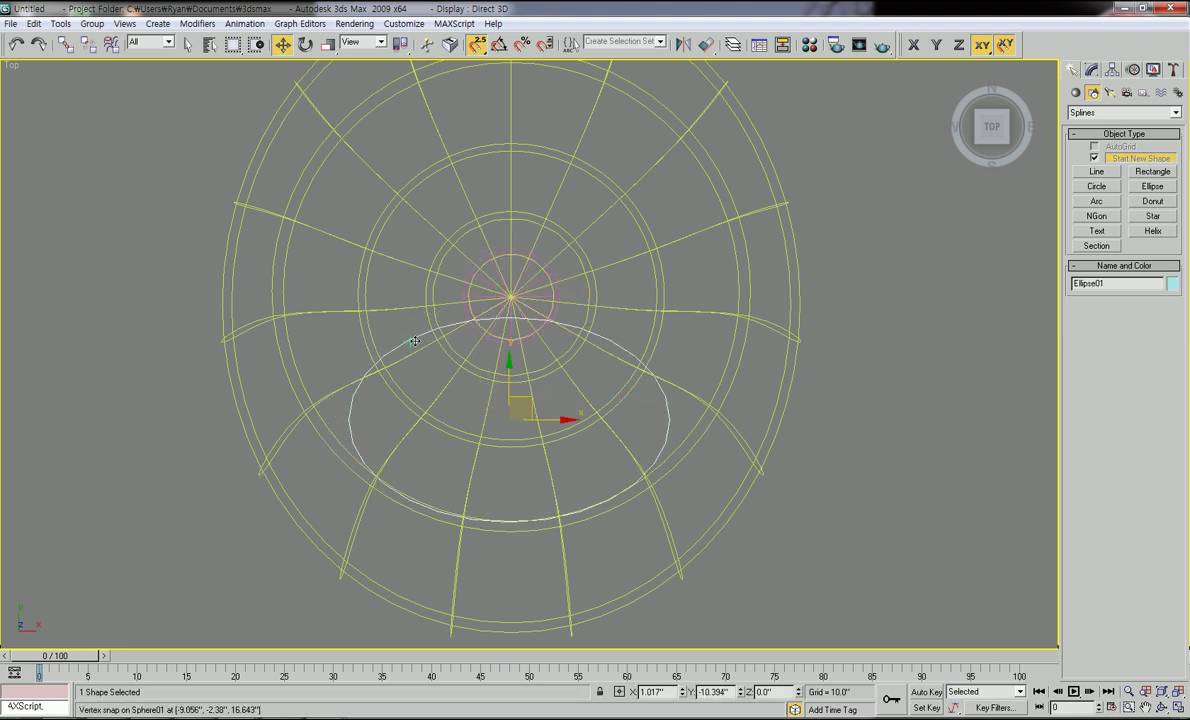
With snapping off, move the ellipse to about X 1.12", Y -8.44" so its upper edge meets the stem's centre
scroll(470, 340, up, 3)
scroll(513, 380, down, 2)
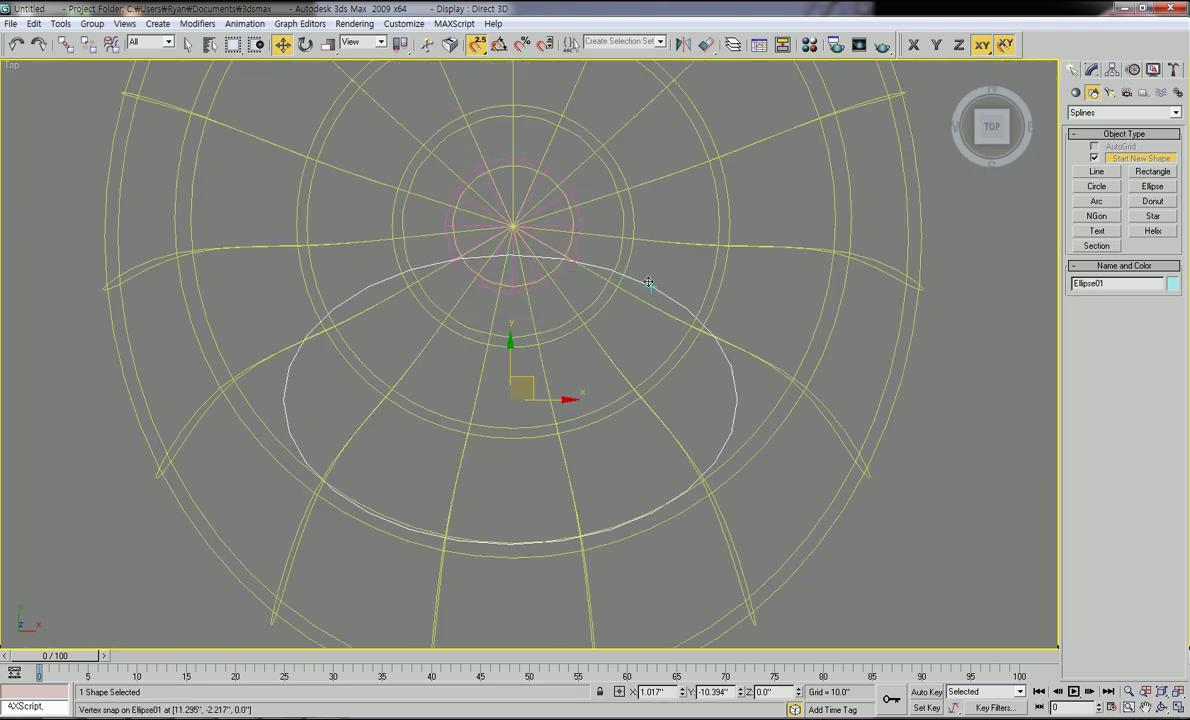
drag(649, 288, 650, 258)
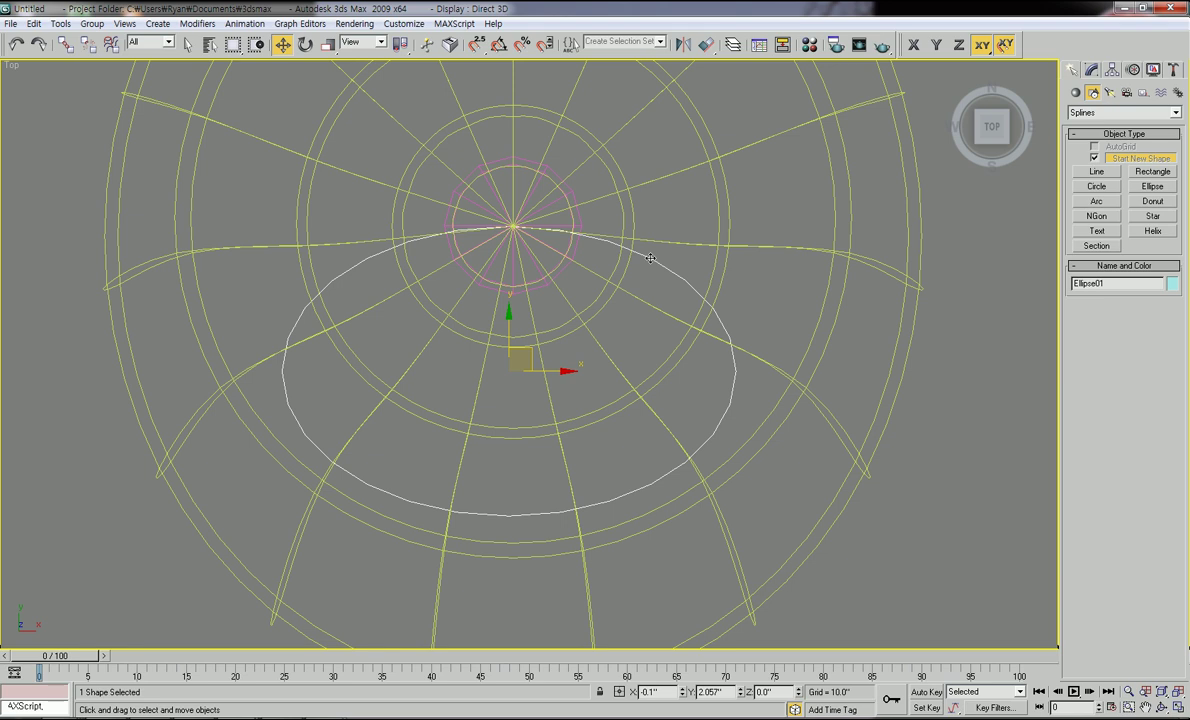
drag(650, 258, 653, 260)
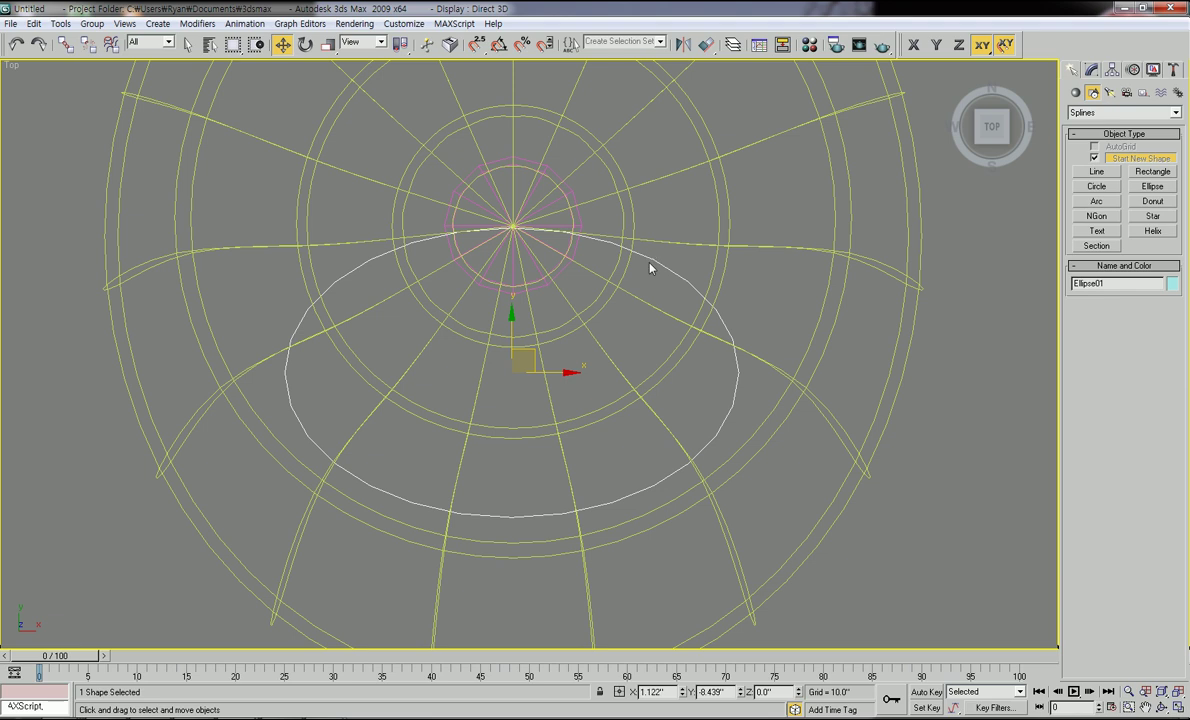
Check the ellipse's position against the bowl and stem from the top and from the left
scroll(650, 267, down, 6)
scroll(606, 372, up, 5)
scroll(603, 380, down, 3)
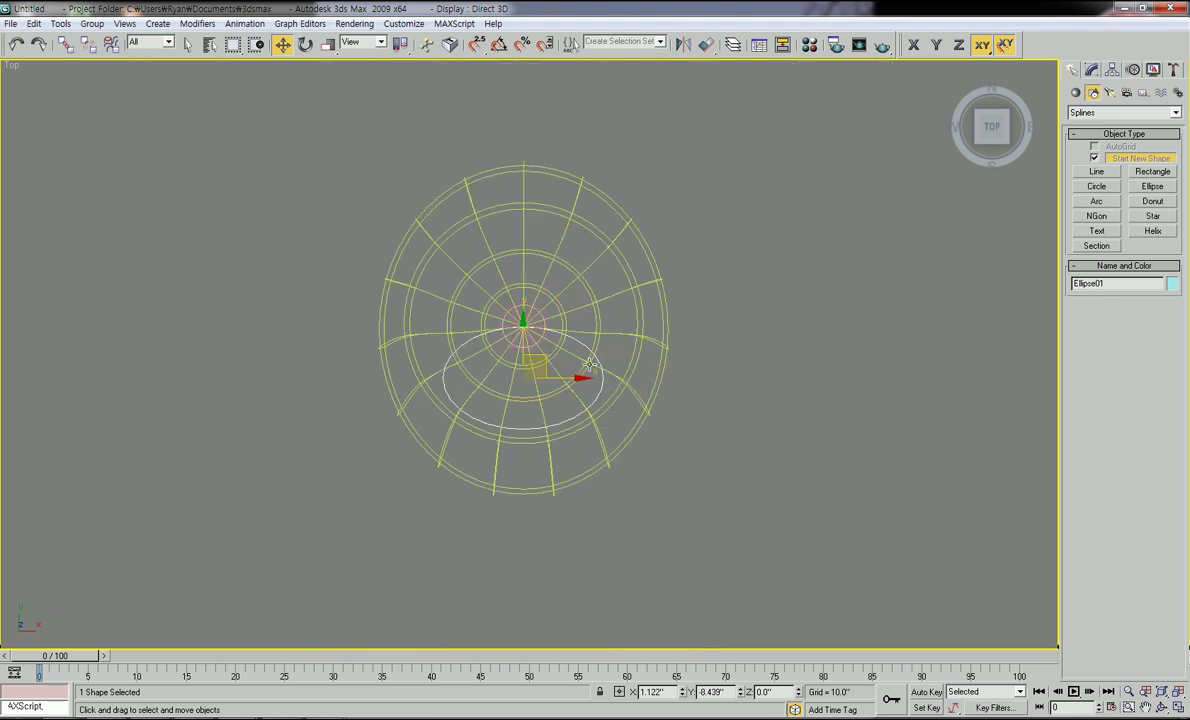
key(l)
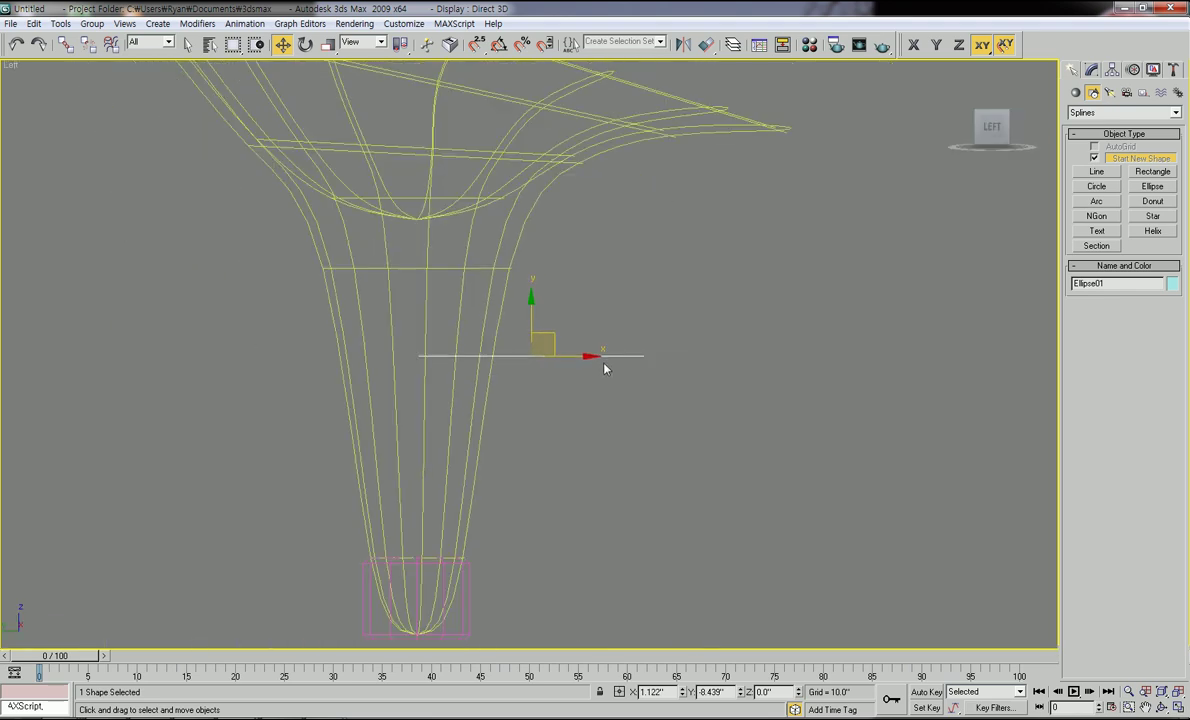